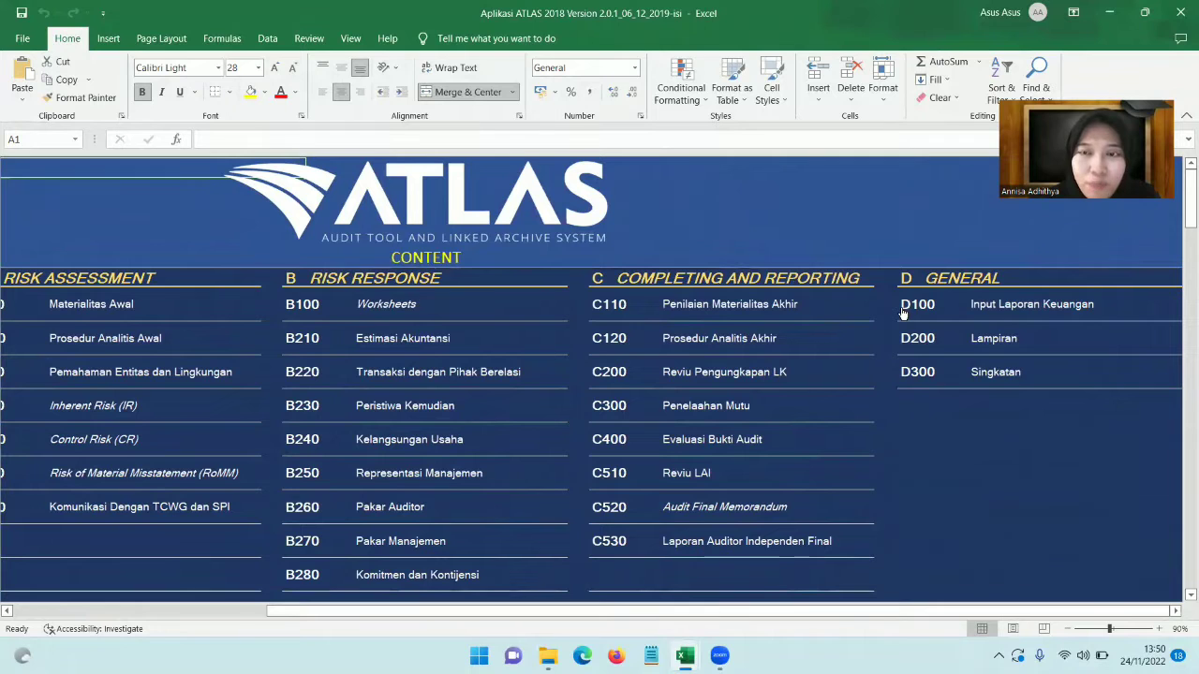
View the D100 Input Laporan Keuangan form from the content index and return to the home page
{"action": "left_click", "coordinate": [902, 309]}
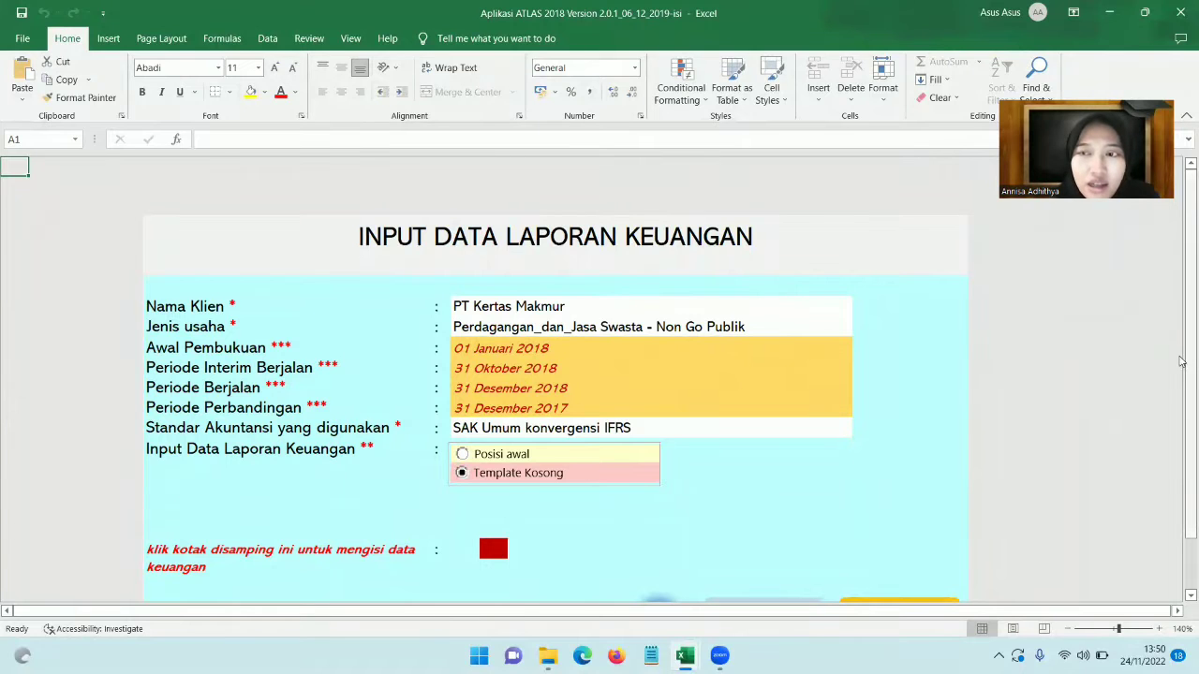
{"action": "scroll", "coordinate": [634, 461], "scroll_direction": "down", "scroll_amount": 1}
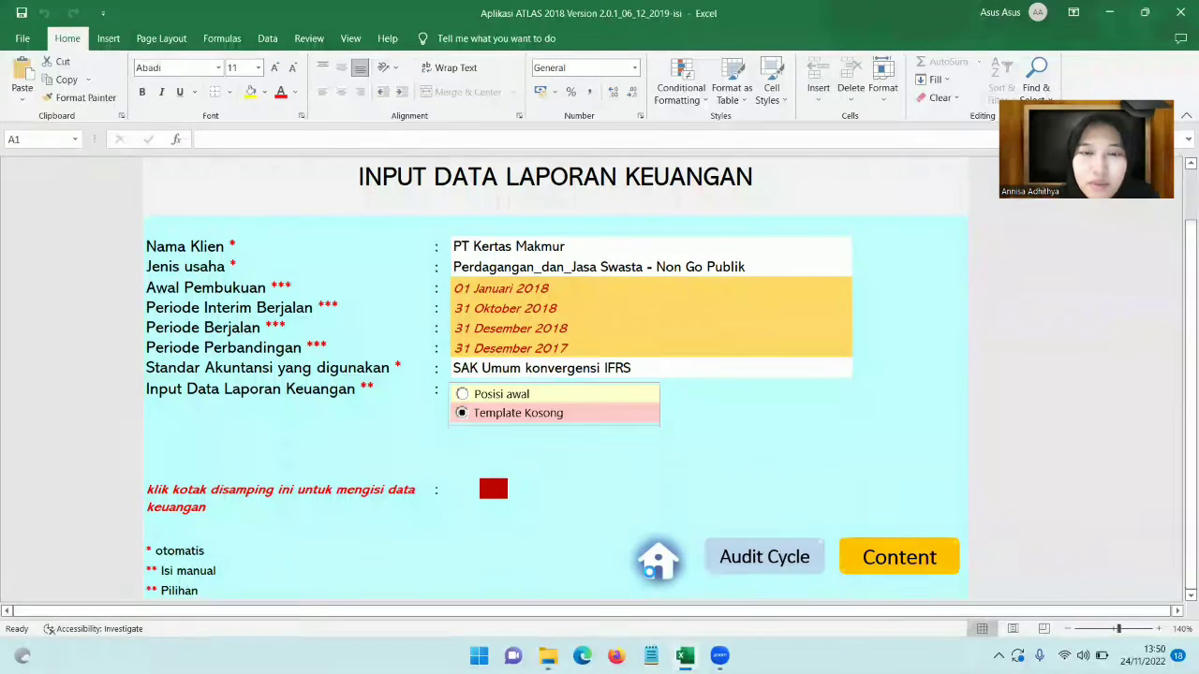
{"action": "left_click", "coordinate": [658, 560]}
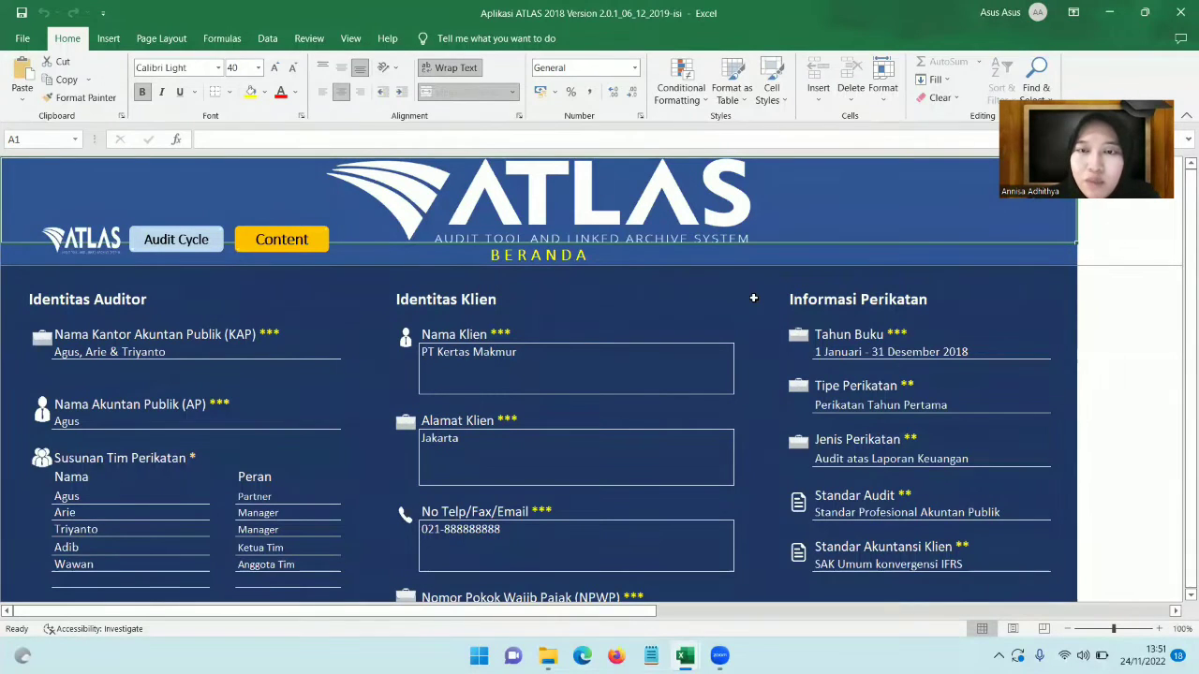
Go from the home page to the content index, examine the full D100 Input Laporan Keuangan form, and return to the index
{"action": "mouse_move", "coordinate": [685, 656]}
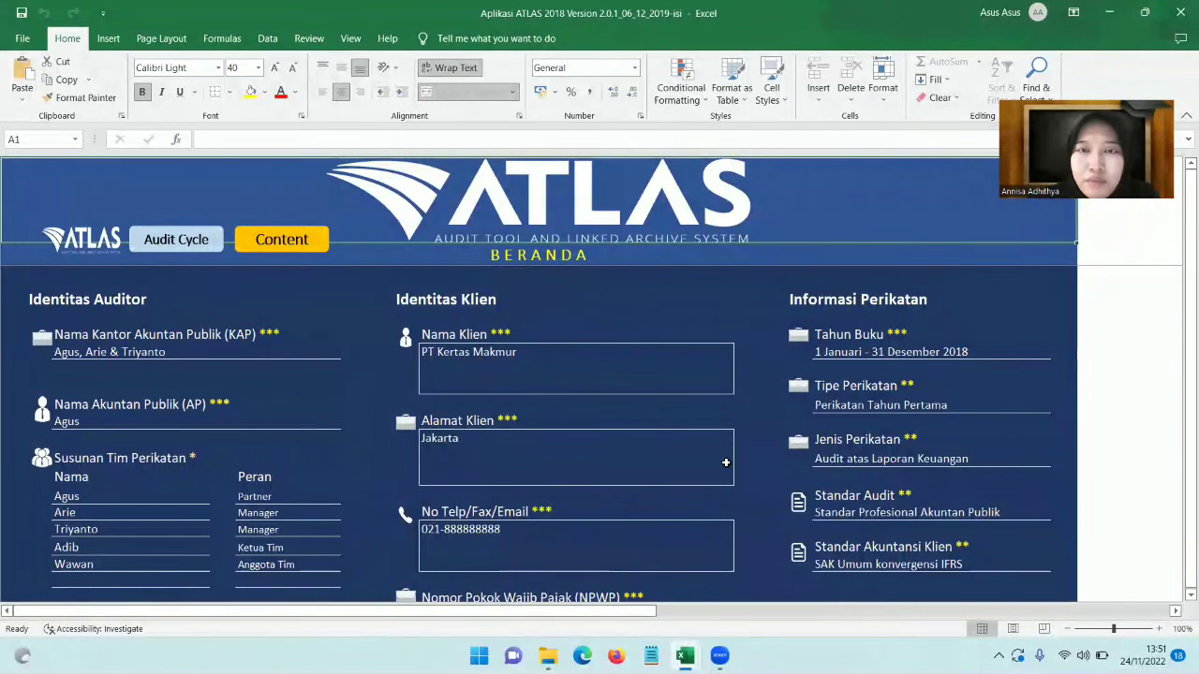
{"action": "left_click", "coordinate": [277, 245]}
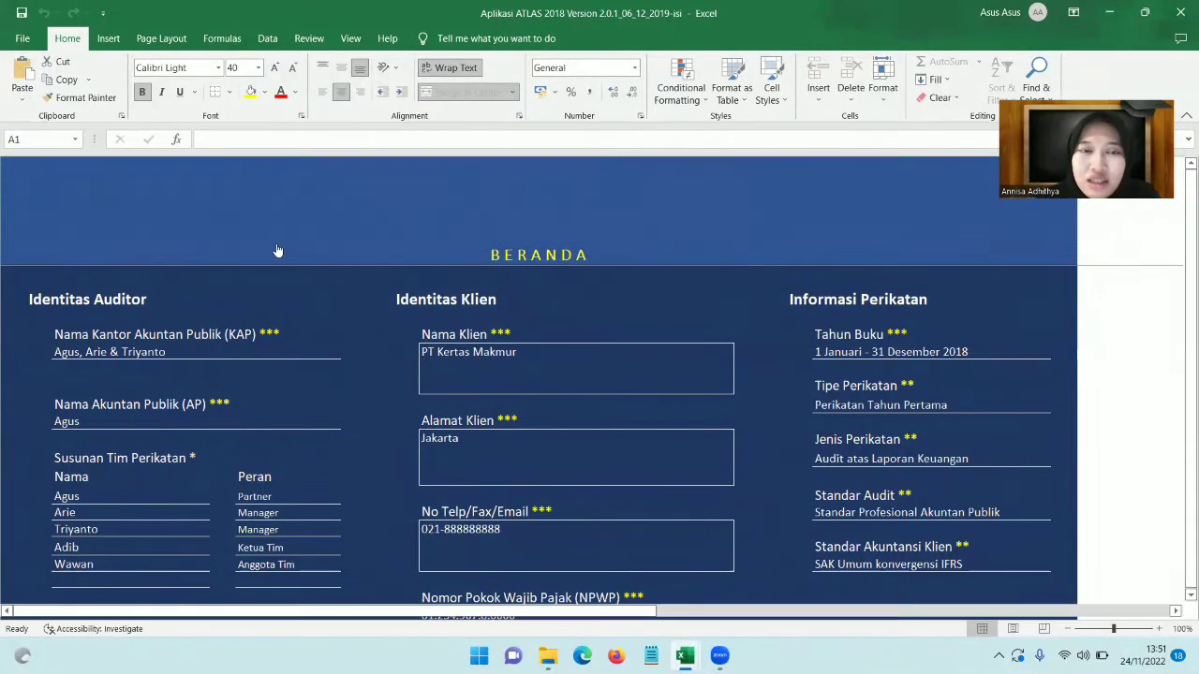
{"action": "left_click_drag", "start_coordinate": [565, 613], "coordinate": [900, 613]}
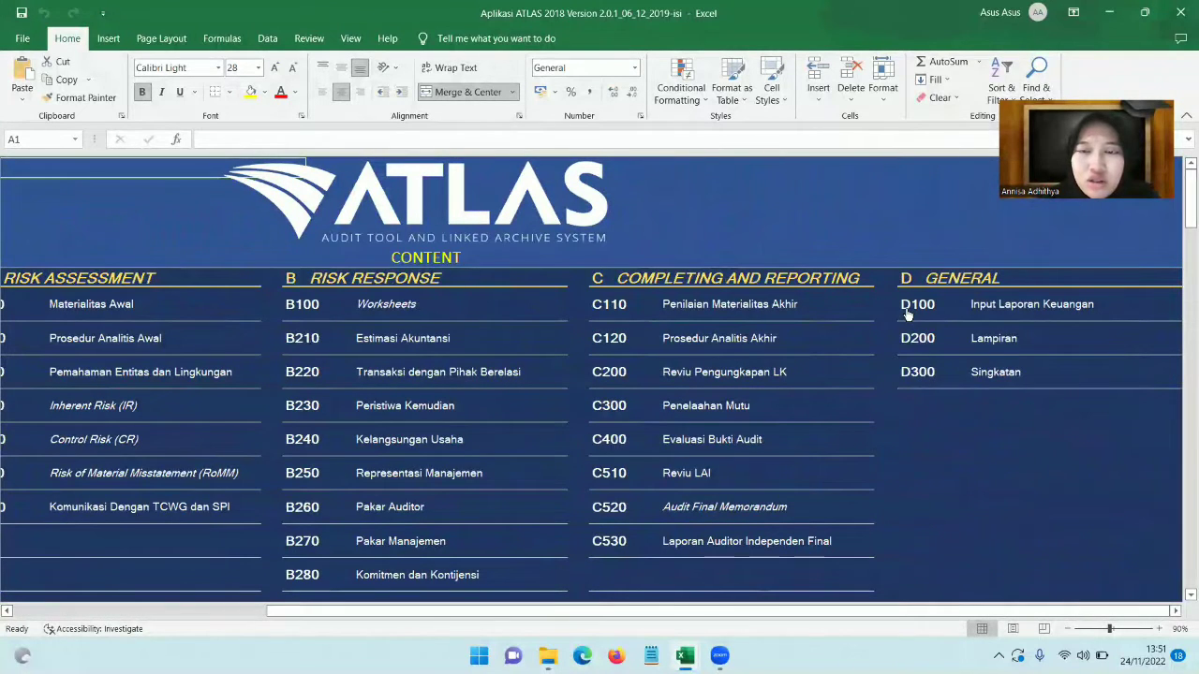
{"action": "left_click", "coordinate": [907, 305]}
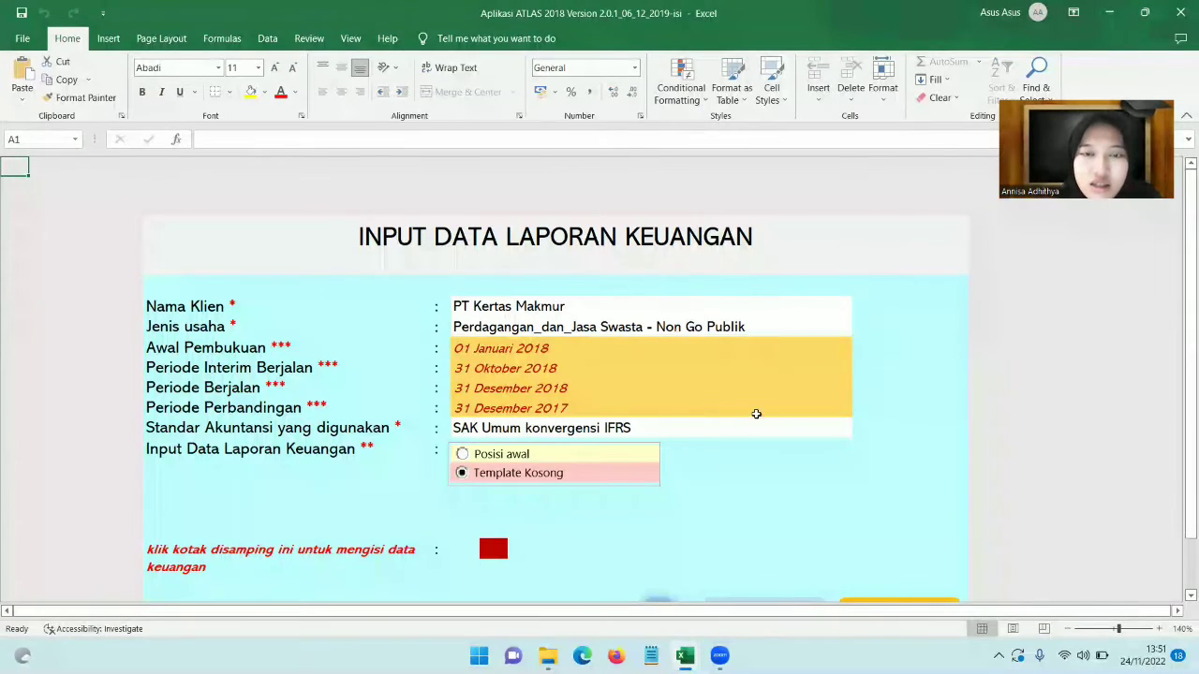
{"action": "left_click_drag", "start_coordinate": [1182, 403], "coordinate": [1181, 410]}
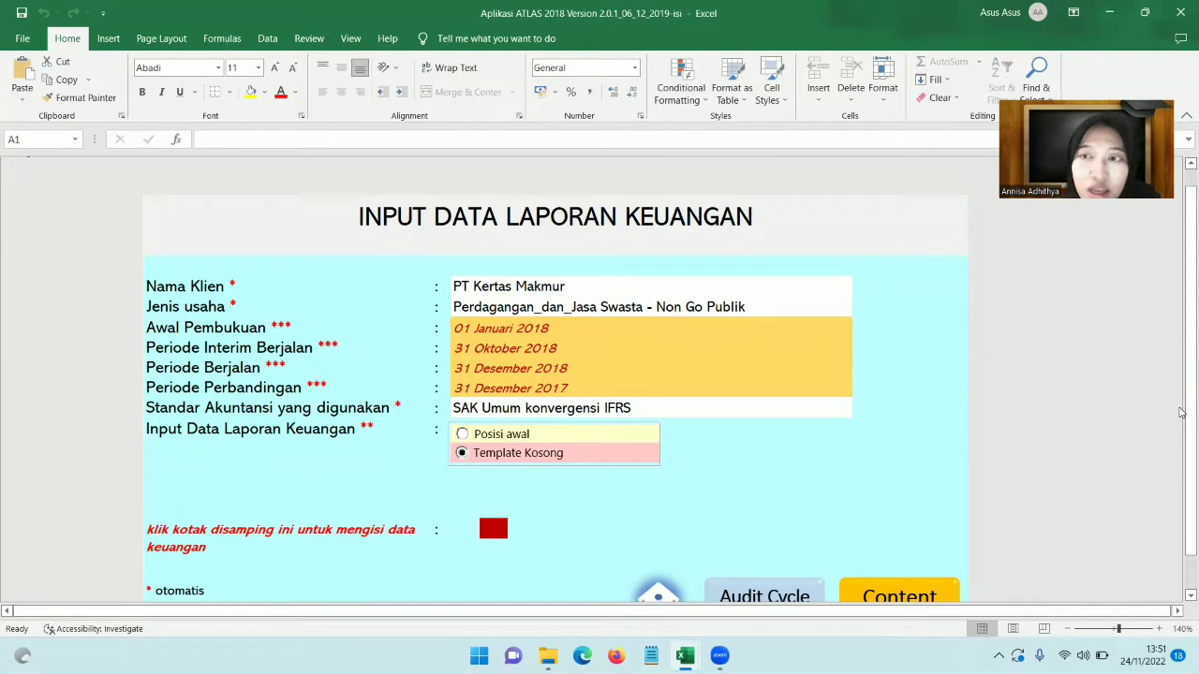
{"action": "left_click_drag", "start_coordinate": [1181, 410], "coordinate": [1181, 417]}
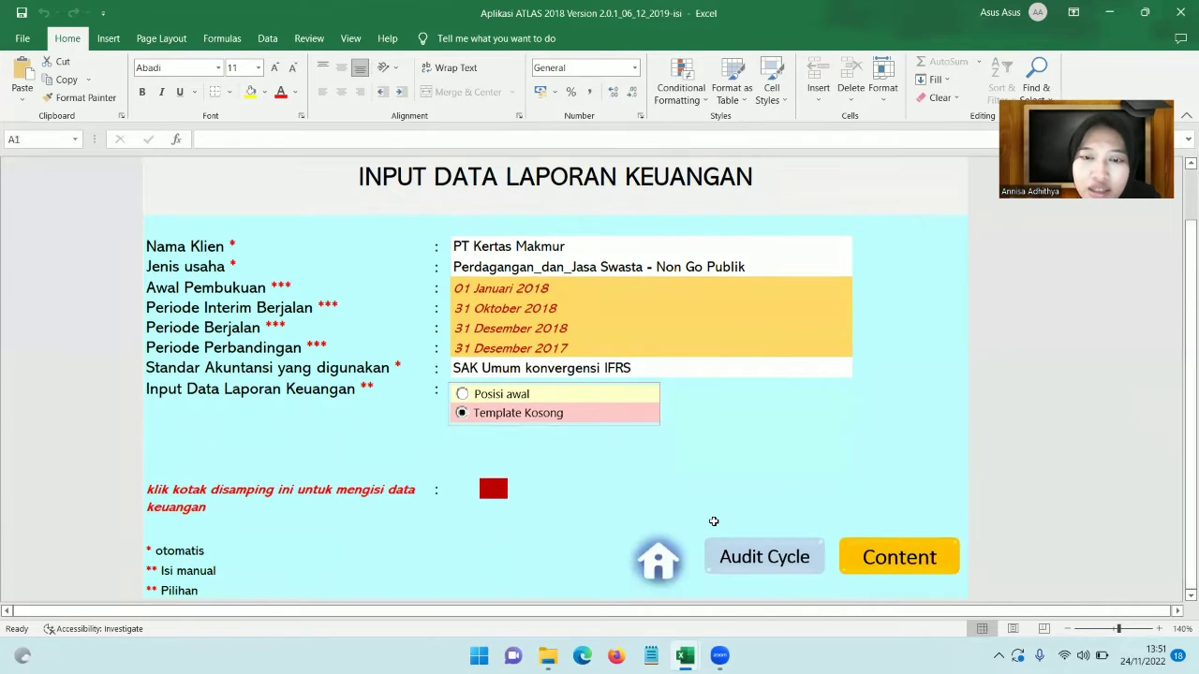
{"action": "left_click", "coordinate": [879, 566]}
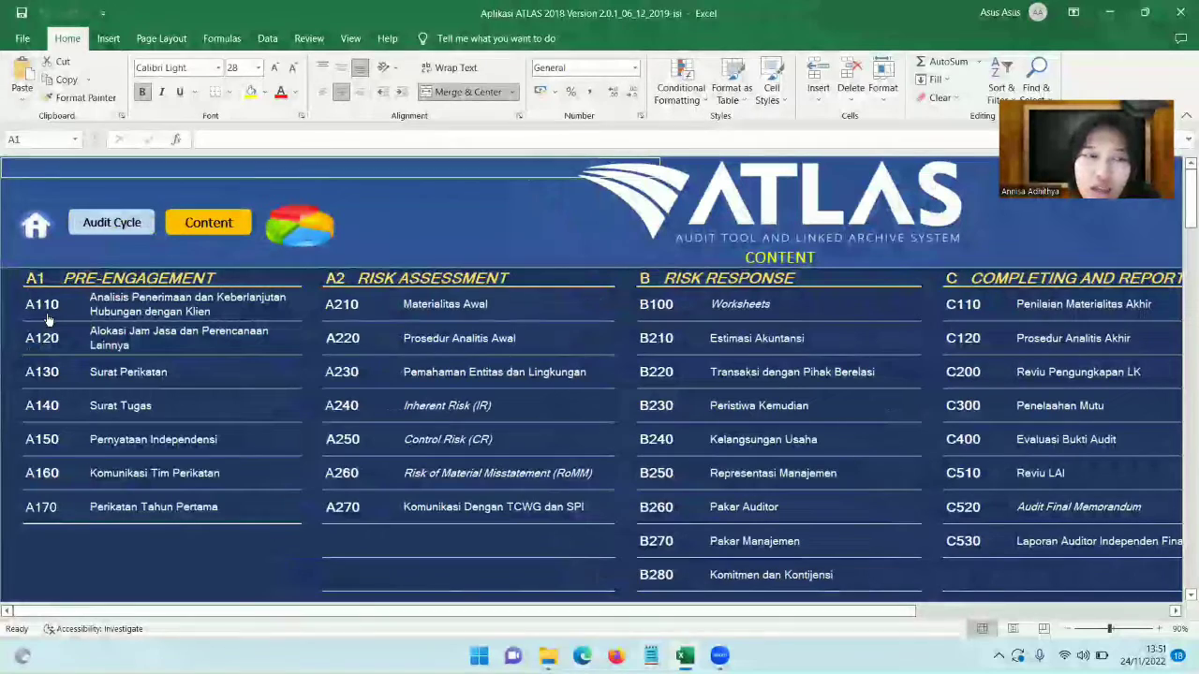
Open A110 and examine the client acceptance risk analysis and the answer options for accepting or continuing the client relationship
{"action": "left_click", "coordinate": [34, 309]}
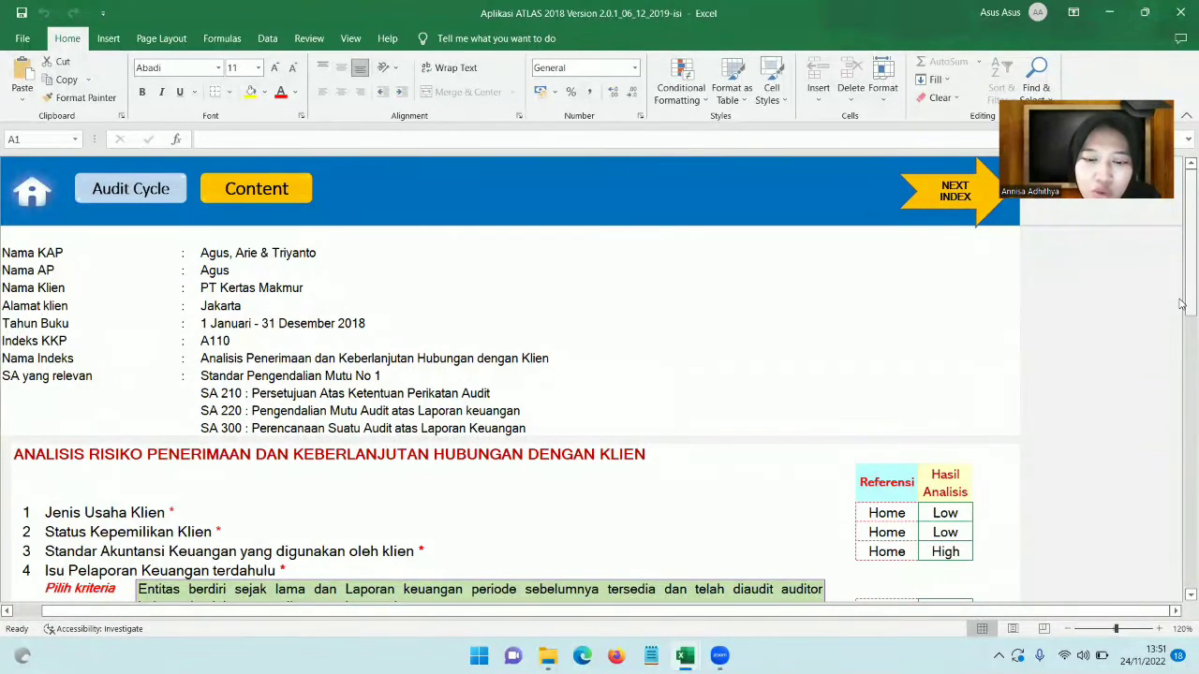
{"action": "scroll", "coordinate": [960, 407], "scroll_direction": "down", "scroll_amount": 3}
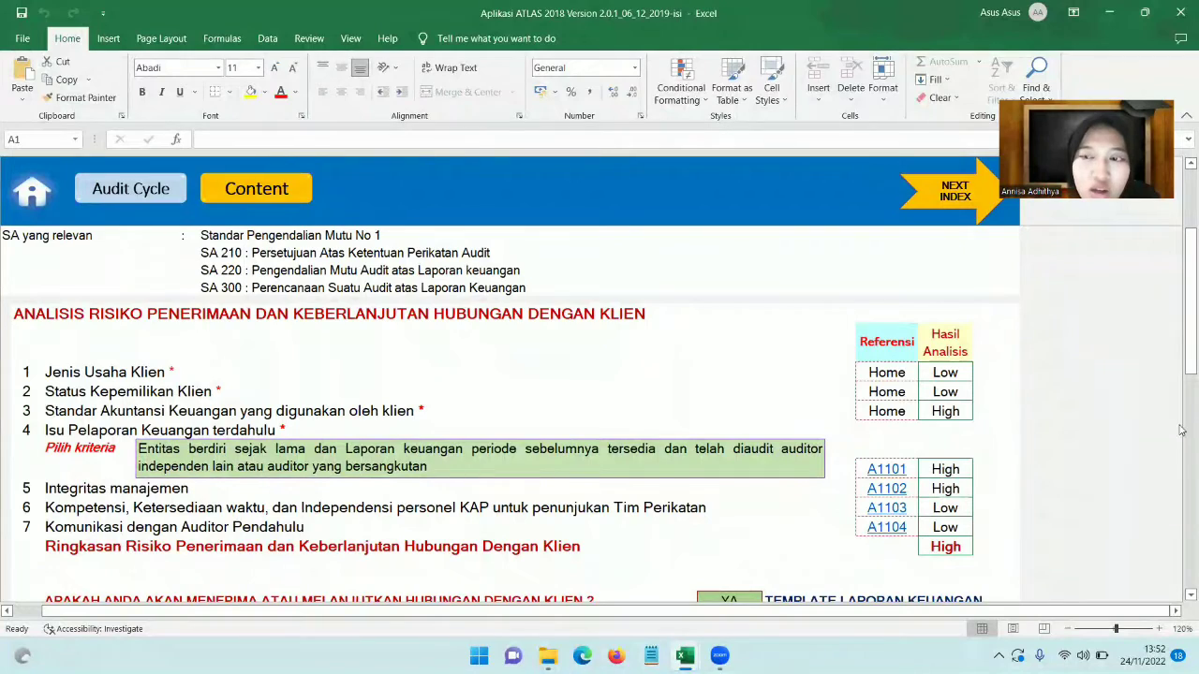
{"action": "left_click_drag", "start_coordinate": [1182, 362], "coordinate": [1182, 403]}
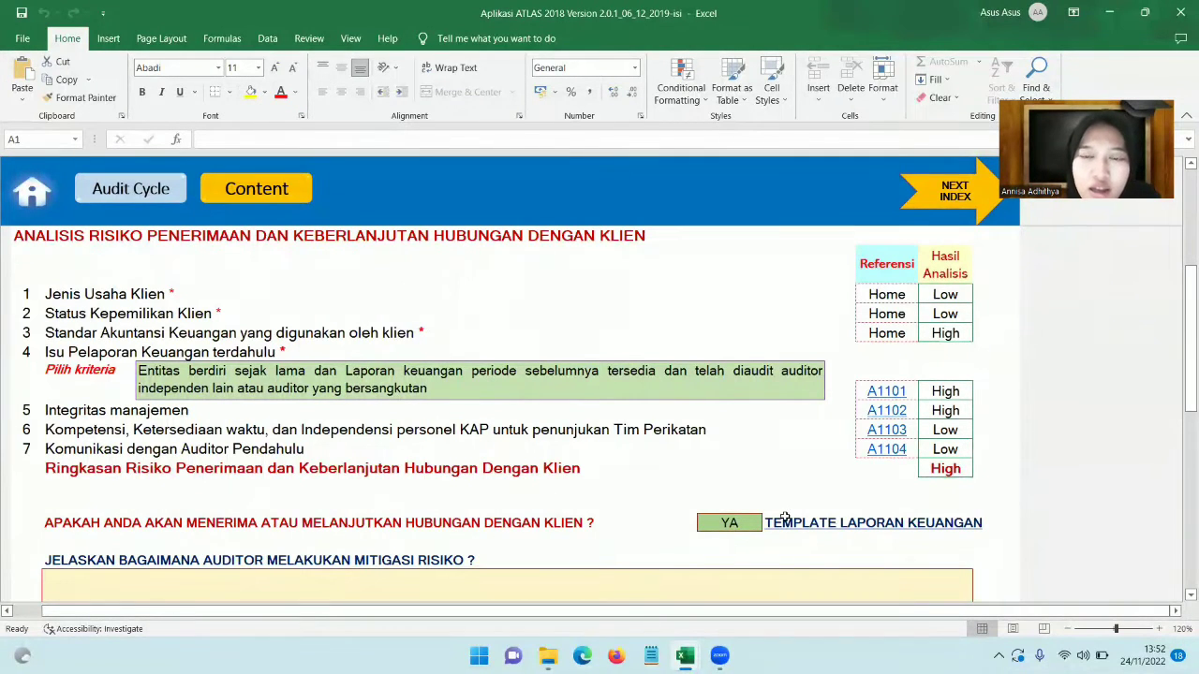
{"action": "left_click", "coordinate": [755, 522]}
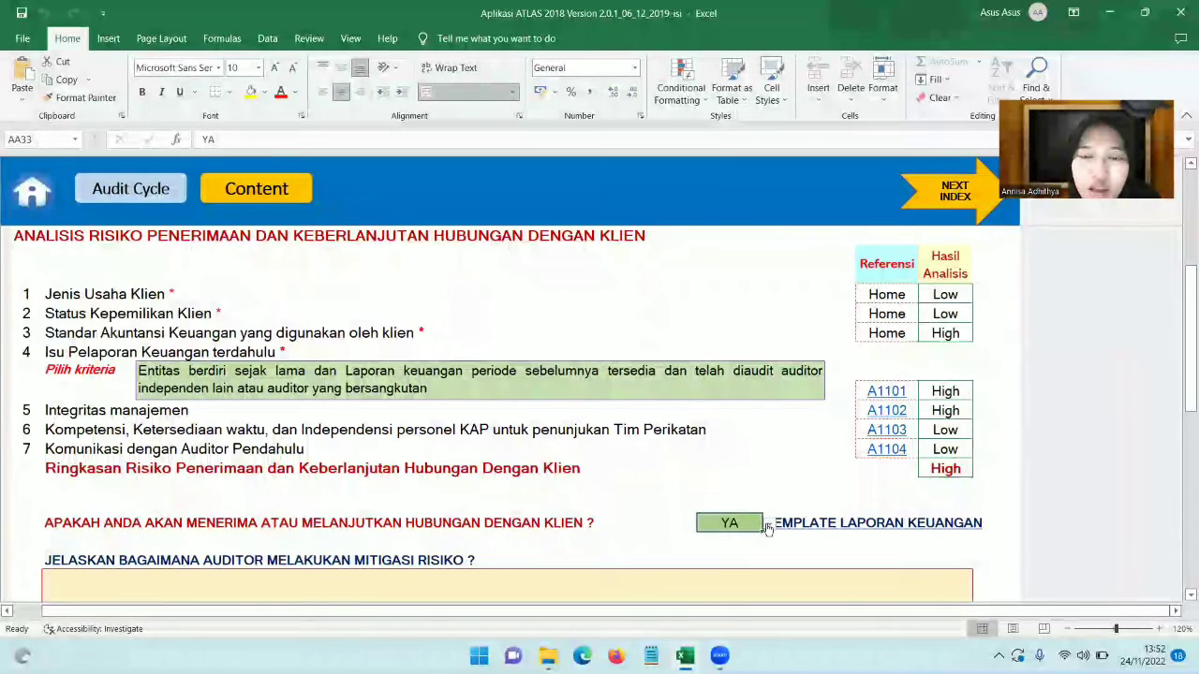
{"action": "left_click", "coordinate": [767, 524]}
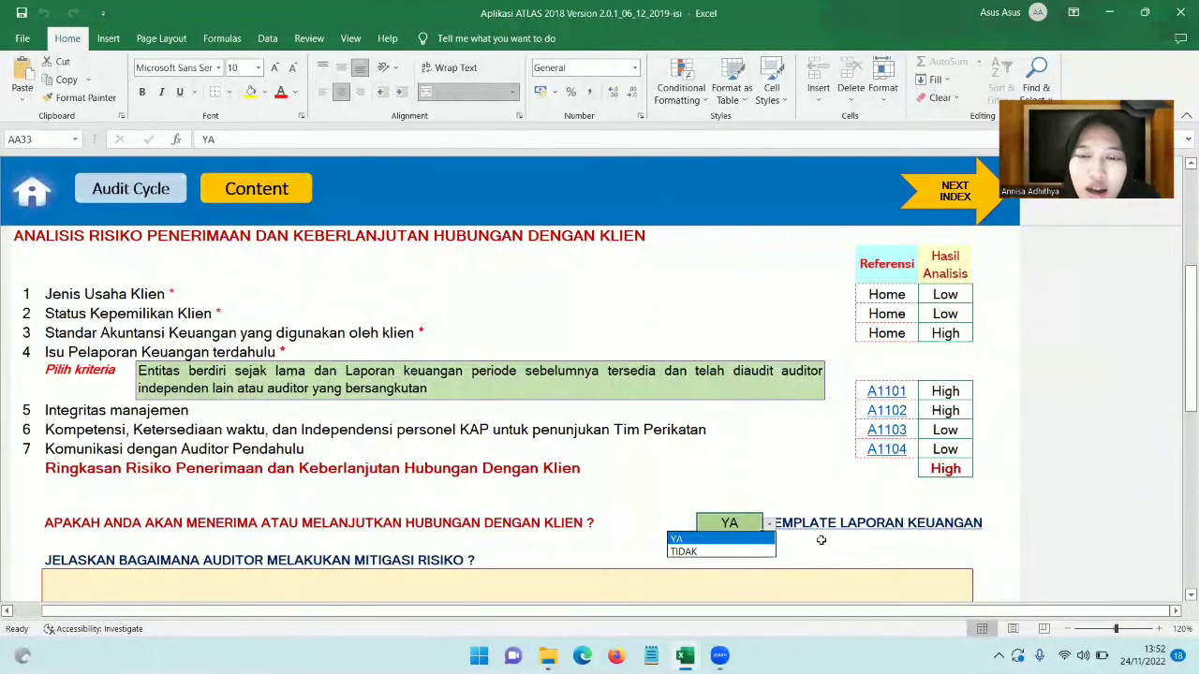
{"action": "key", "text": "Escape"}
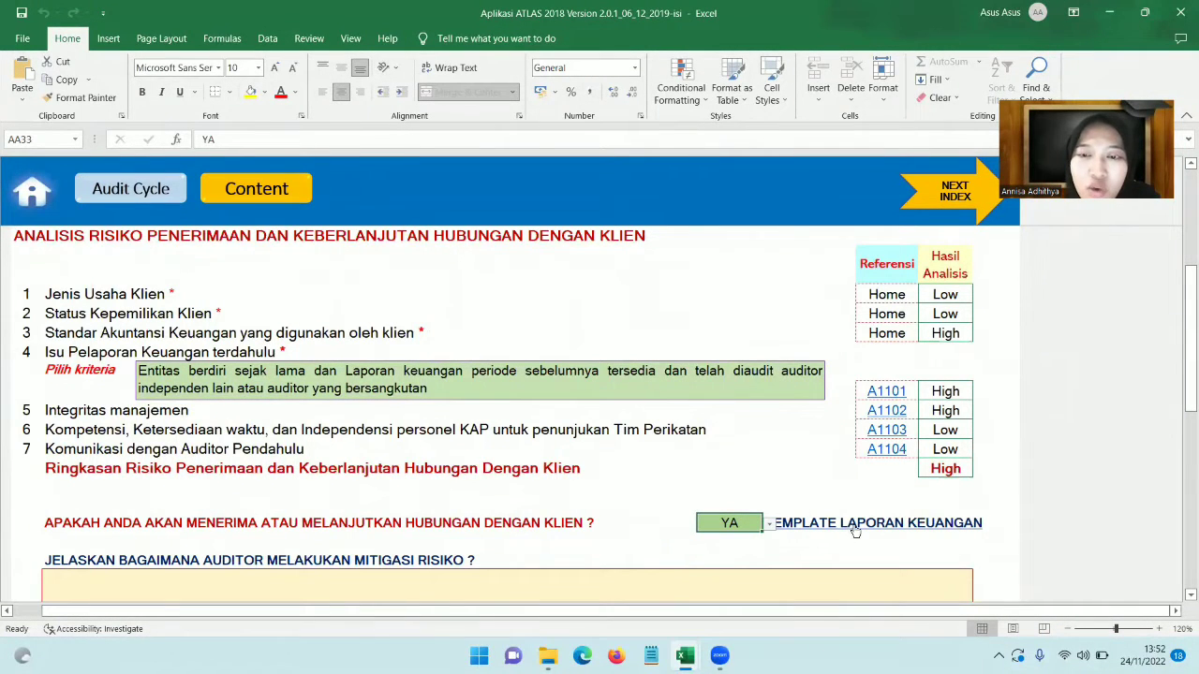
Follow the Template Laporan Keuangan link from A110, view the linked form, and return to the content index
{"action": "left_click", "coordinate": [853, 527]}
{"action": "left_click_drag", "start_coordinate": [1182, 354], "coordinate": [1182, 411]}
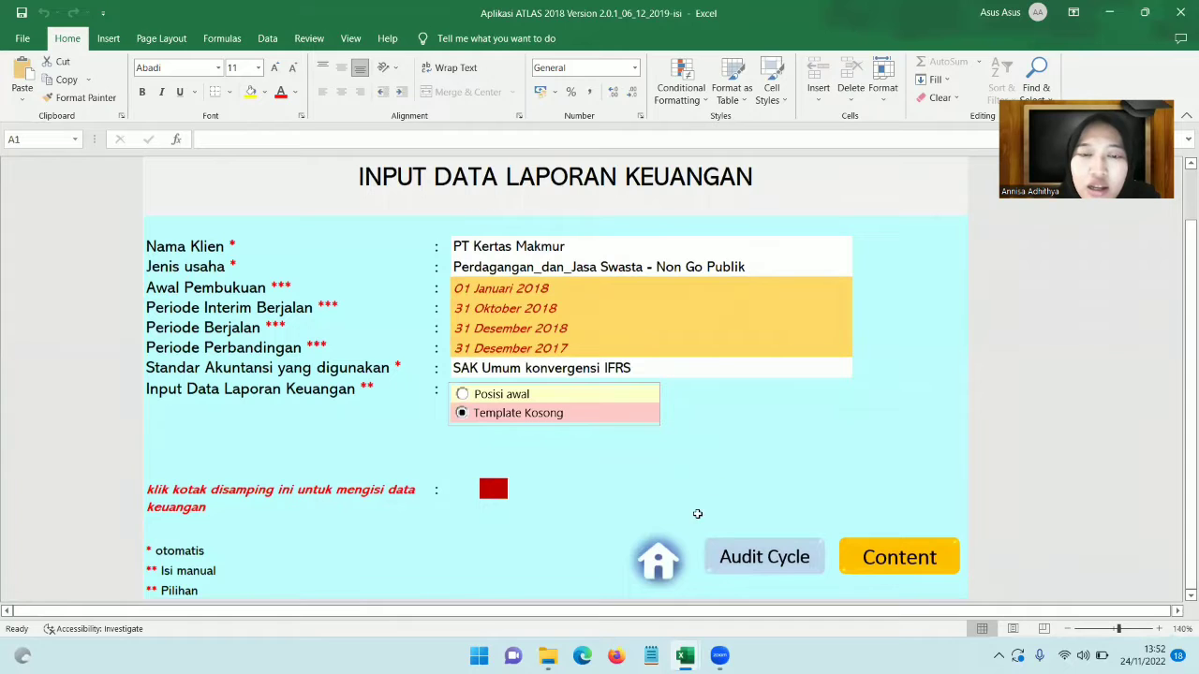
{"action": "left_click", "coordinate": [871, 557]}
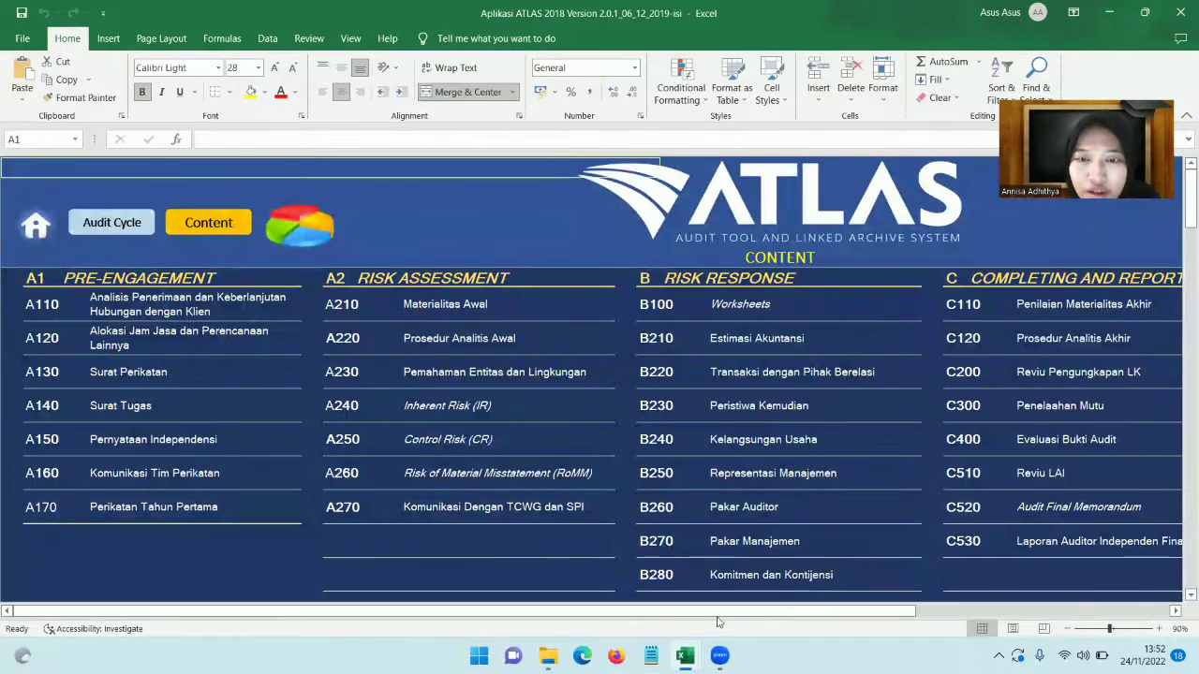
Open the financial data sheet through the D100 Input Laporan Keuangan form and examine its filled-in account table and header
{"action": "left_click_drag", "start_coordinate": [717, 615], "coordinate": [974, 615]}
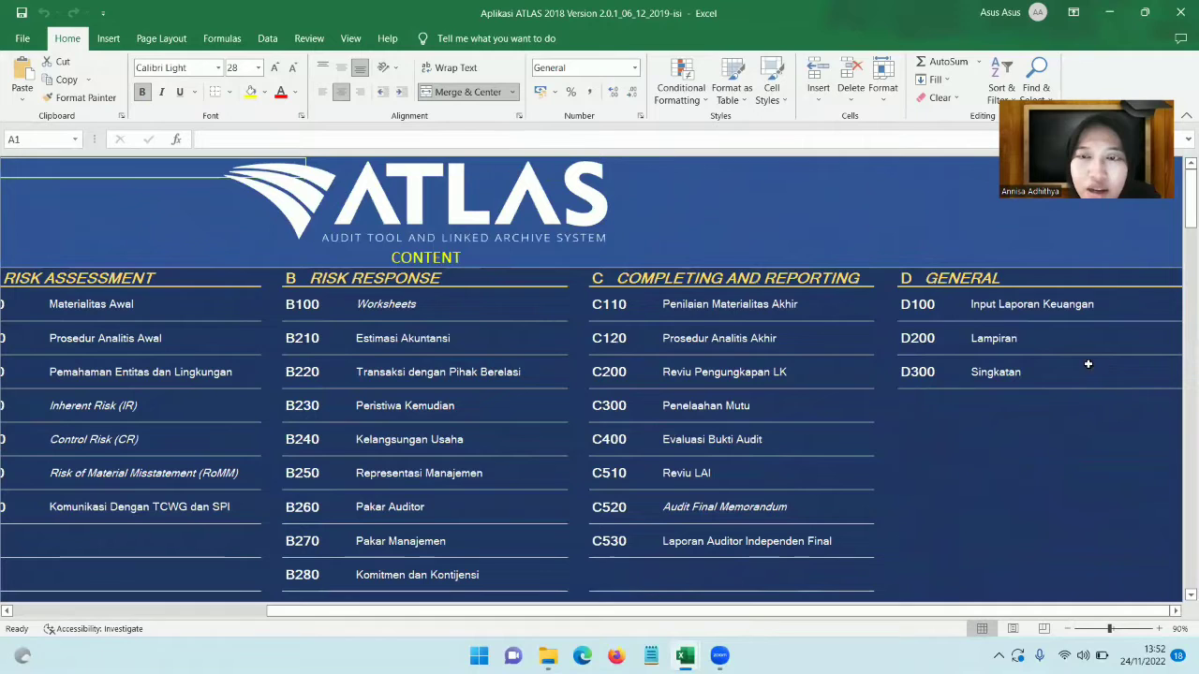
{"action": "left_click", "coordinate": [917, 309]}
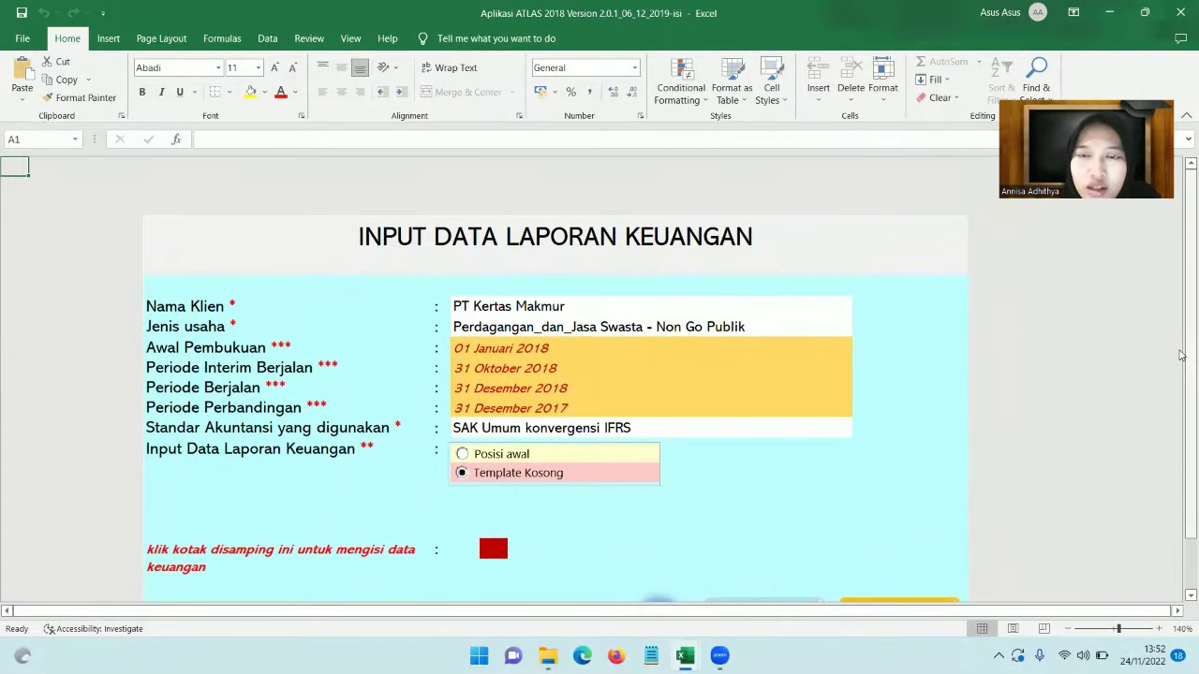
{"action": "left_click_drag", "start_coordinate": [1182, 354], "coordinate": [1182, 394]}
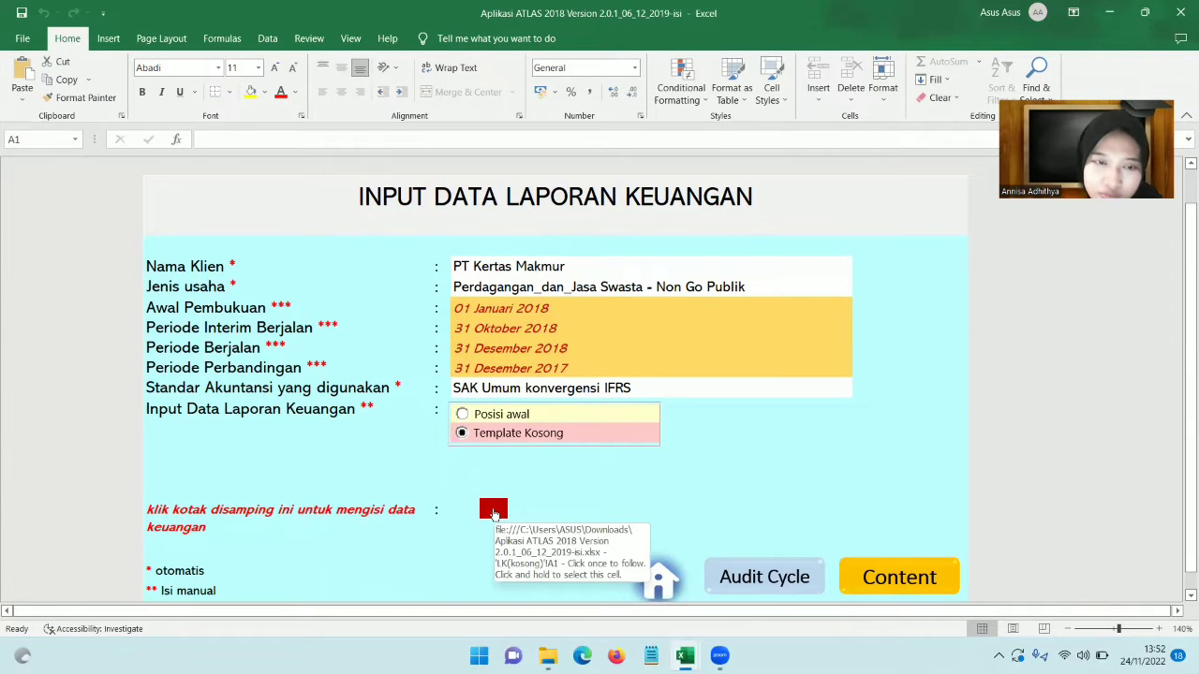
{"action": "left_click", "coordinate": [493, 513]}
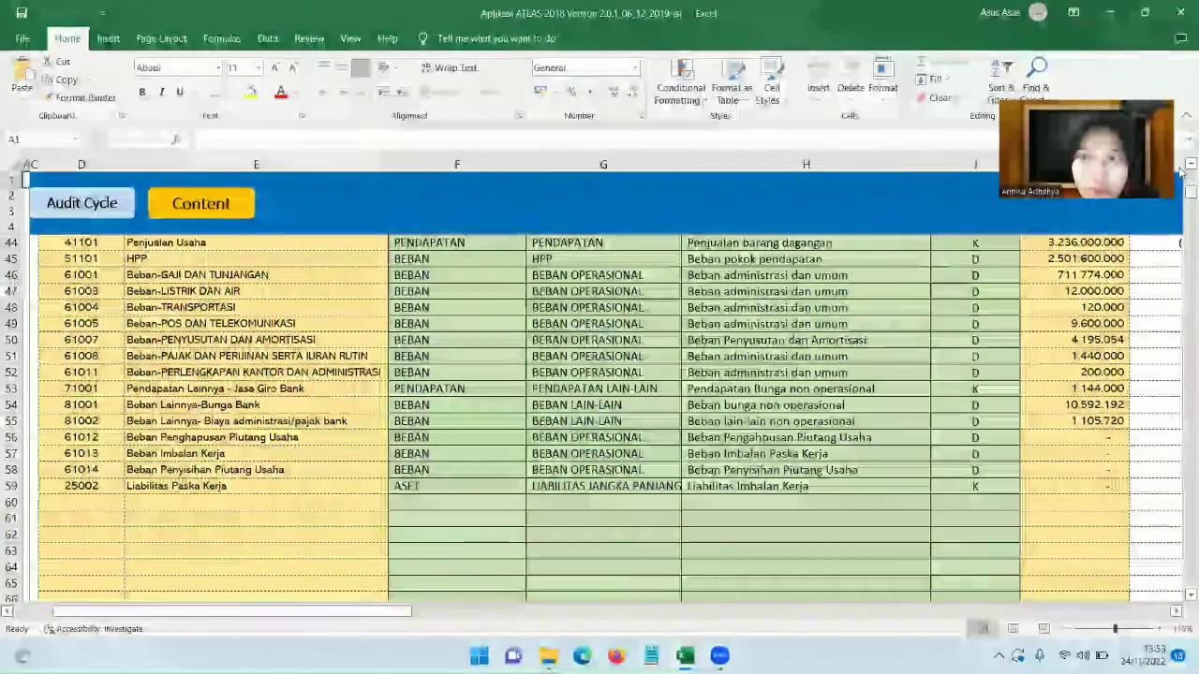
{"action": "left_click_drag", "start_coordinate": [1187, 194], "coordinate": [1183, 177]}
{"action": "scroll", "coordinate": [689, 460], "scroll_direction": "up", "scroll_amount": 3}
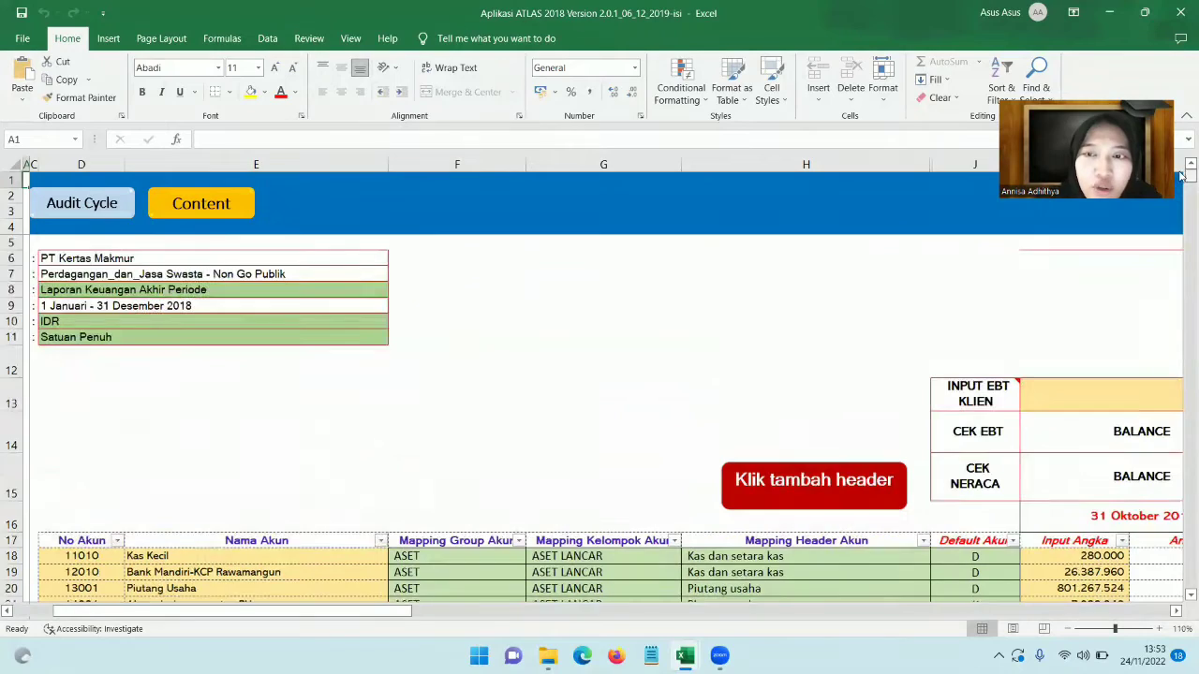
Switch to the blank workbook Aplikasi ATLAS 2018 Version 2.0.1_6-12-2019_kosong and open its financial data sheet through D100
{"action": "mouse_move", "coordinate": [685, 656]}
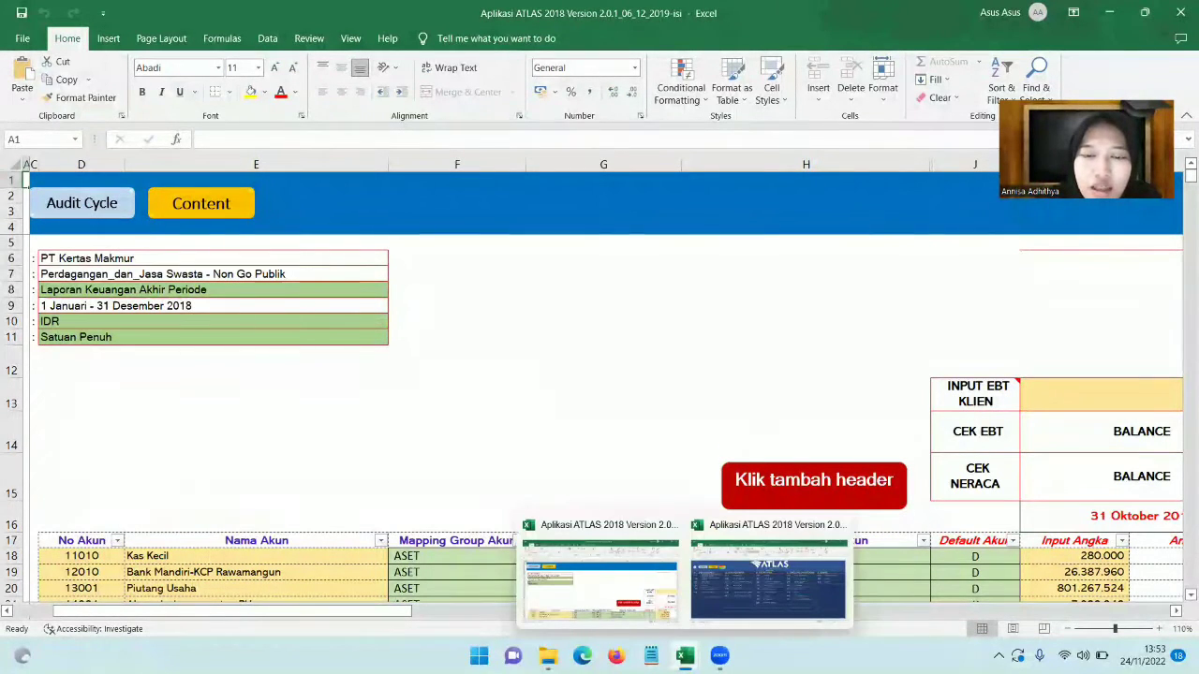
{"action": "left_click", "coordinate": [752, 578]}
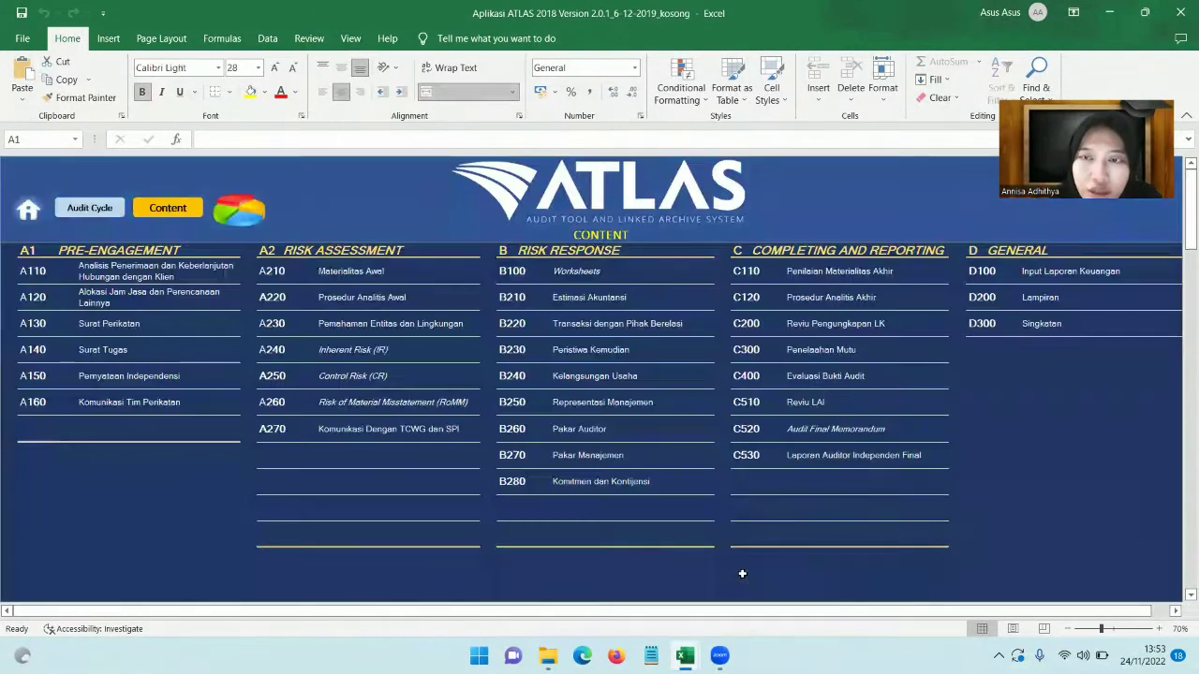
{"action": "left_click", "coordinate": [970, 275]}
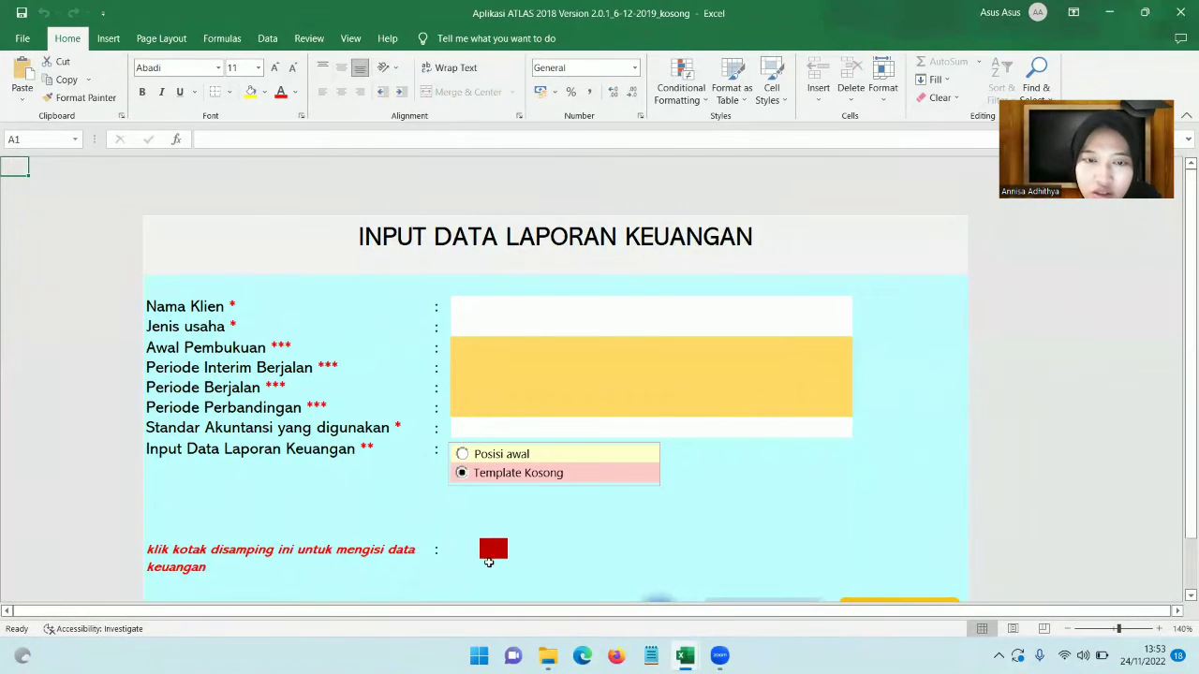
{"action": "left_click", "coordinate": [493, 550]}
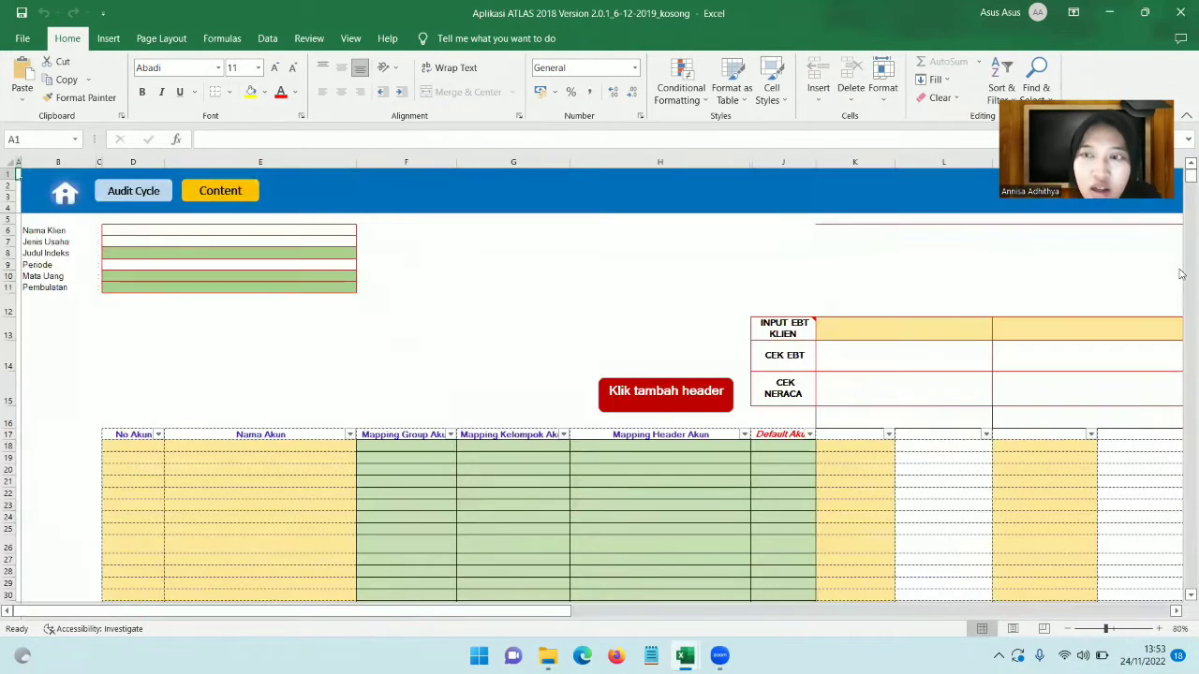
{"action": "scroll", "coordinate": [1182, 178], "scroll_direction": "down", "scroll_amount": 1}
{"action": "scroll", "coordinate": [1184, 174], "scroll_direction": "up", "scroll_amount": 1}
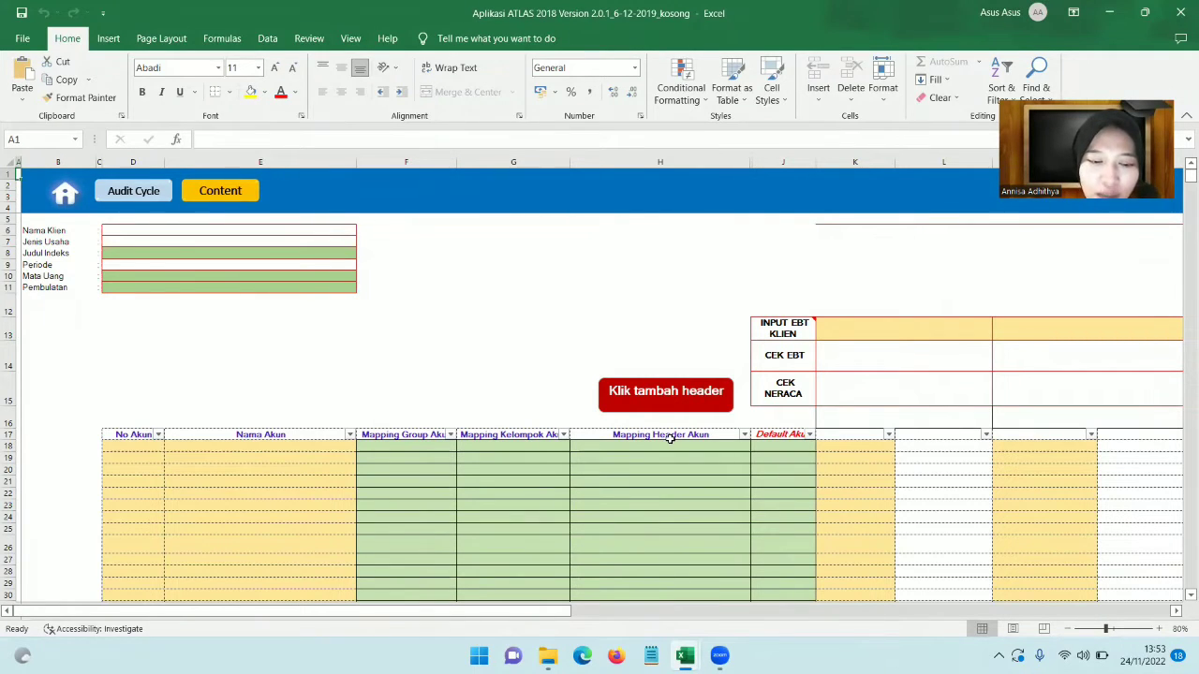
Enter No Akun 1100 and Nama Akun "kas kecil" in row 18 of the account table
{"action": "left_click", "coordinate": [122, 444]}
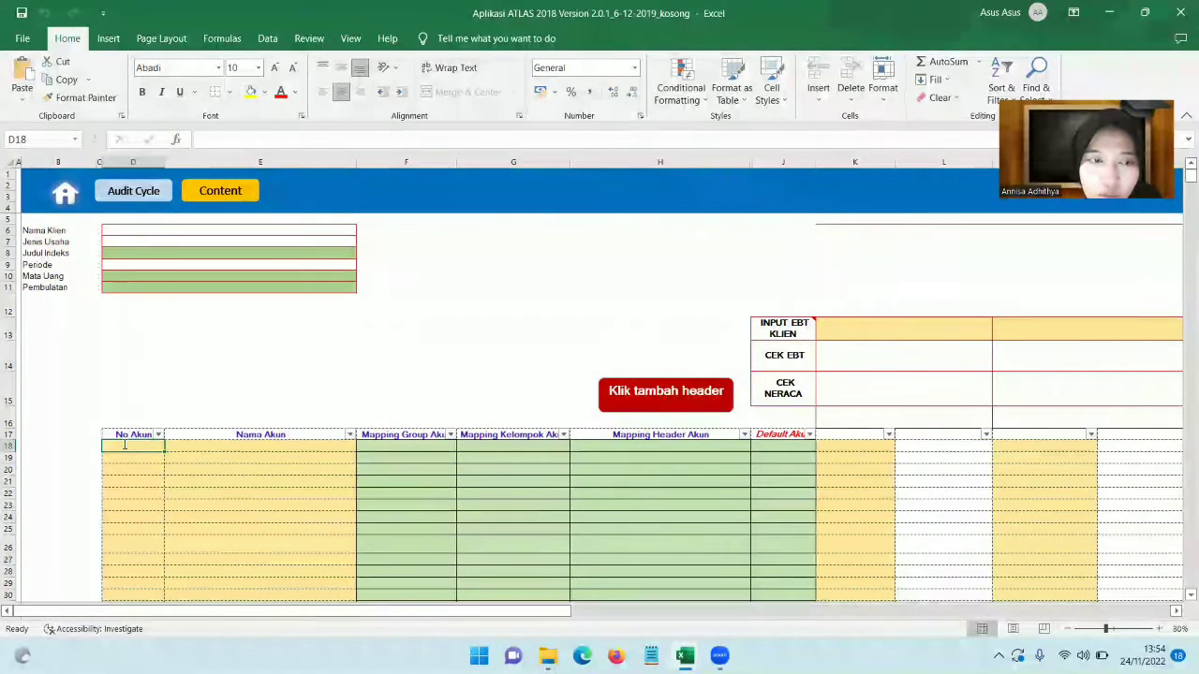
{"action": "type", "text": "1100"}
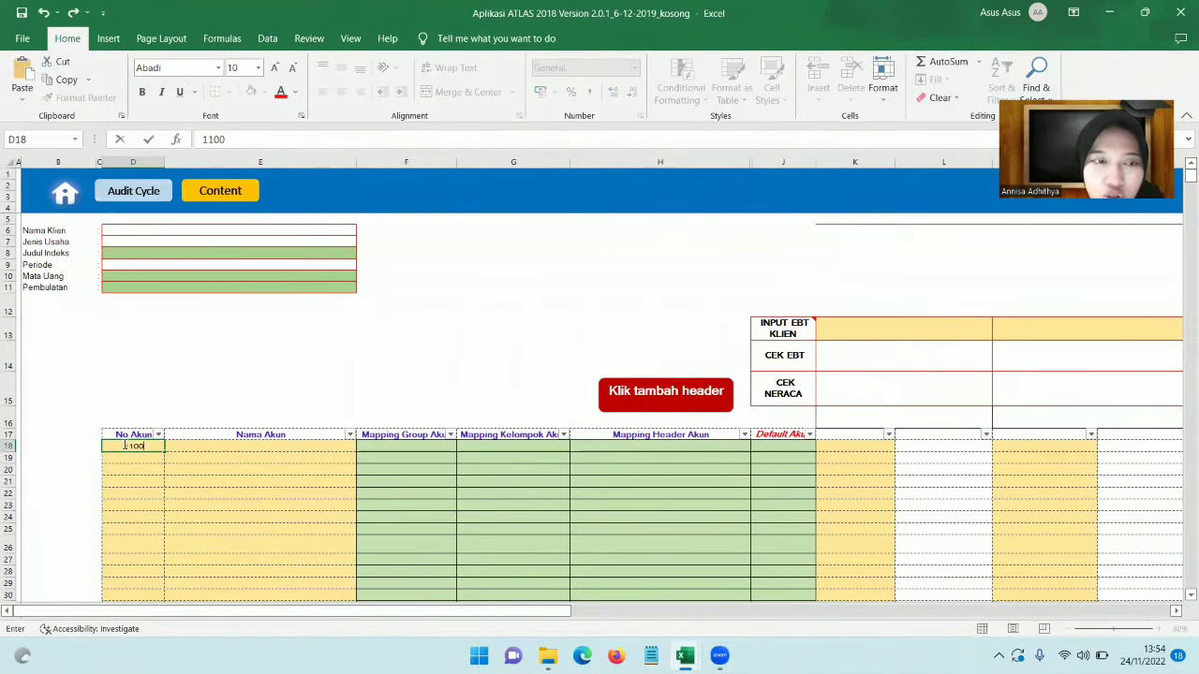
{"action": "left_click", "coordinate": [216, 447]}
{"action": "type", "text": "kas kecill"}
{"action": "key", "text": "BackSpace"}
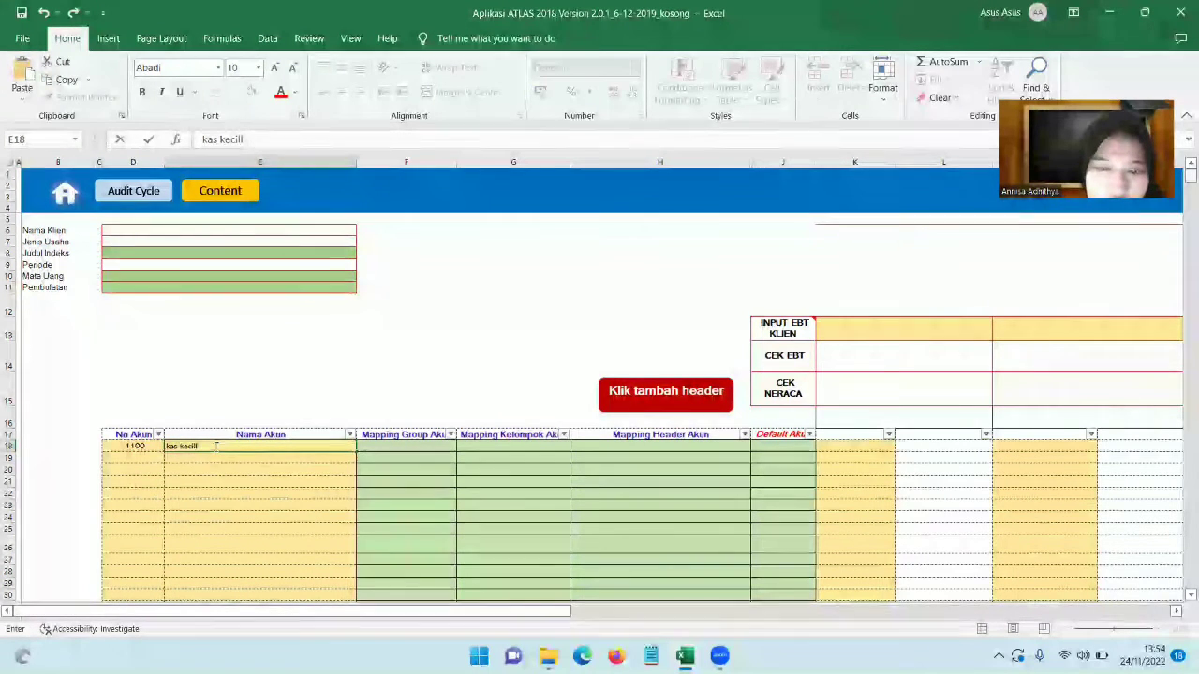
Set the Mapping Group Akun of the kas kecil account in row 18 to ASET
{"action": "left_click", "coordinate": [392, 444]}
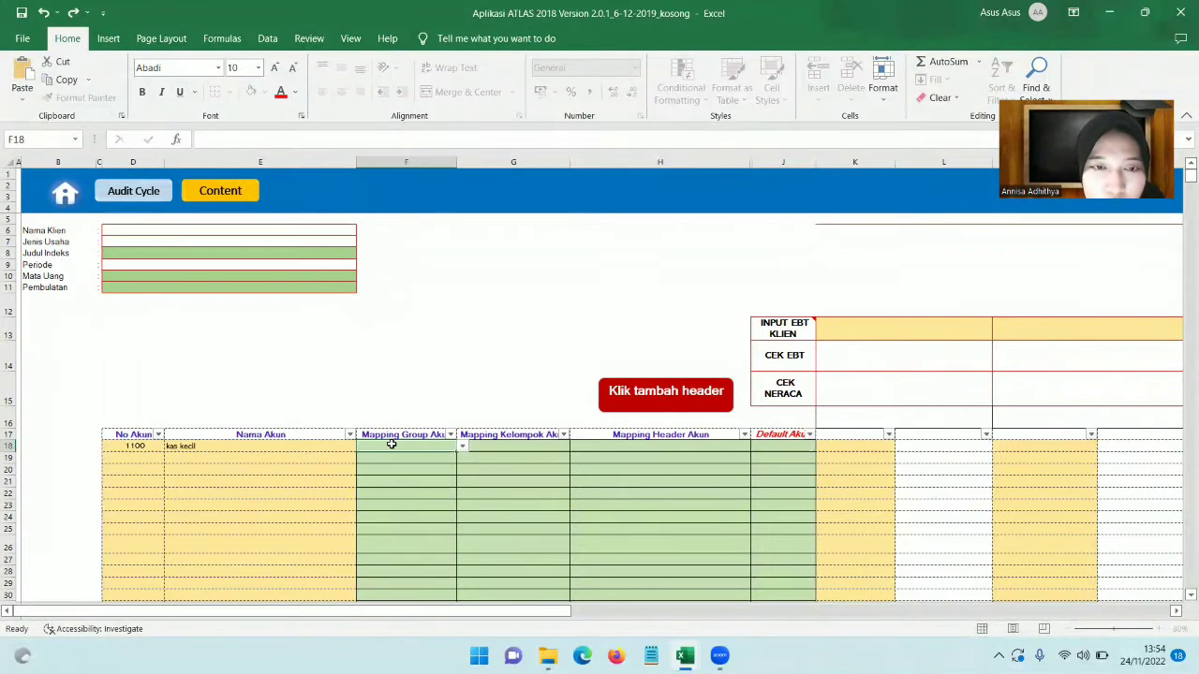
{"action": "left_click", "coordinate": [461, 447]}
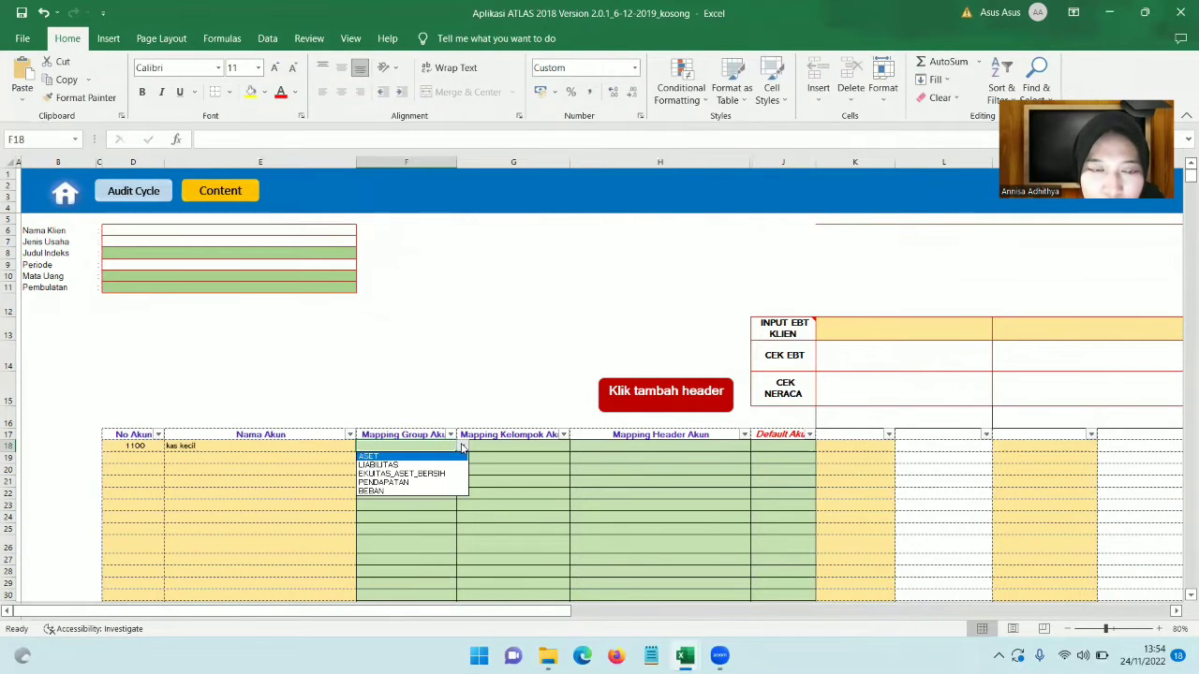
{"action": "left_click", "coordinate": [402, 457]}
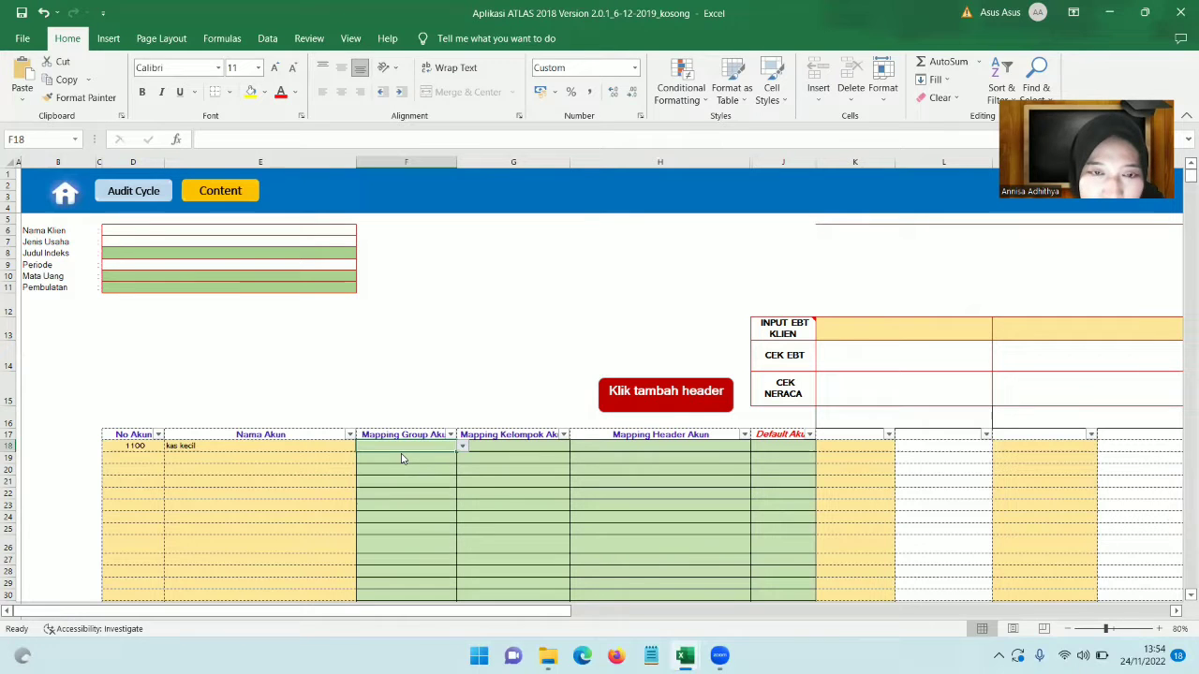
{"action": "left_click", "coordinate": [563, 435]}
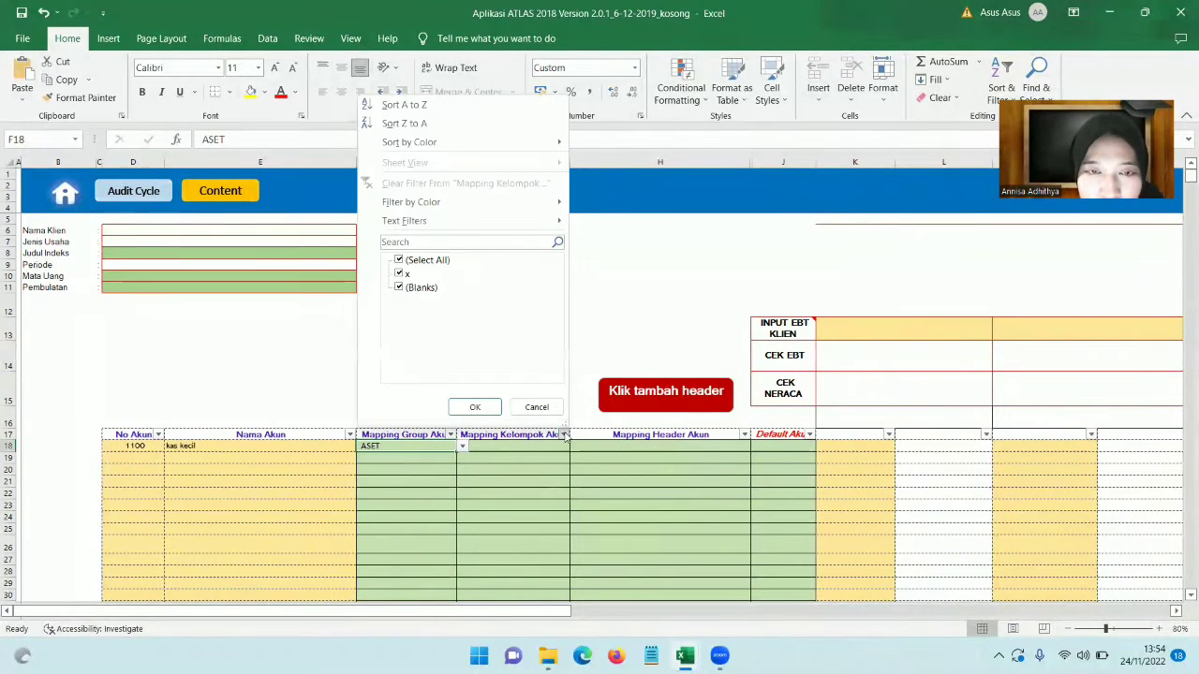
Set the Mapping Kelompok Akun of the kas kecil account in row 18 to ASET LANCAR
{"action": "left_click", "coordinate": [537, 408]}
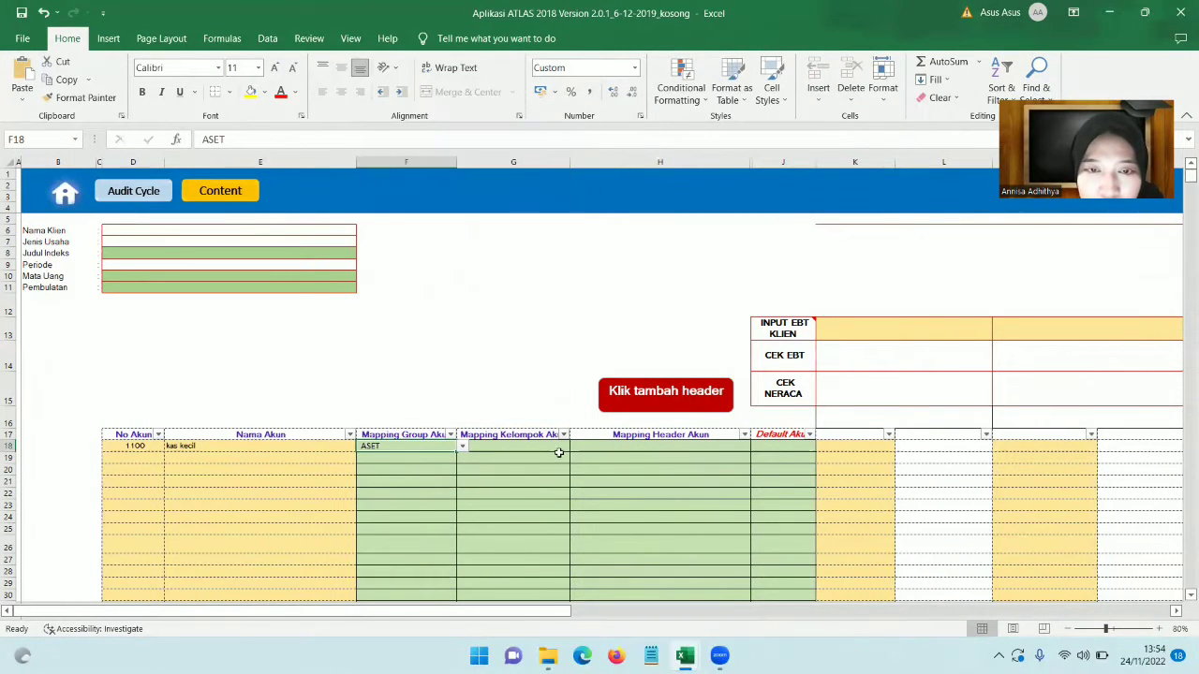
{"action": "left_click", "coordinate": [559, 449]}
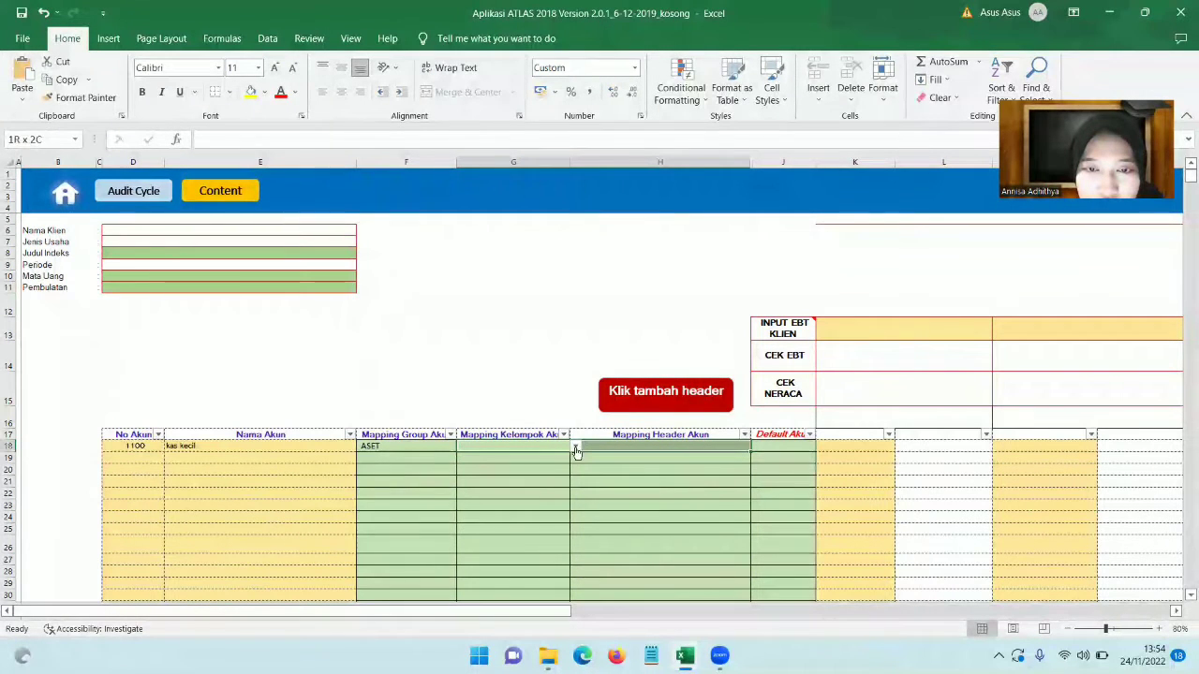
{"action": "left_click", "coordinate": [575, 448]}
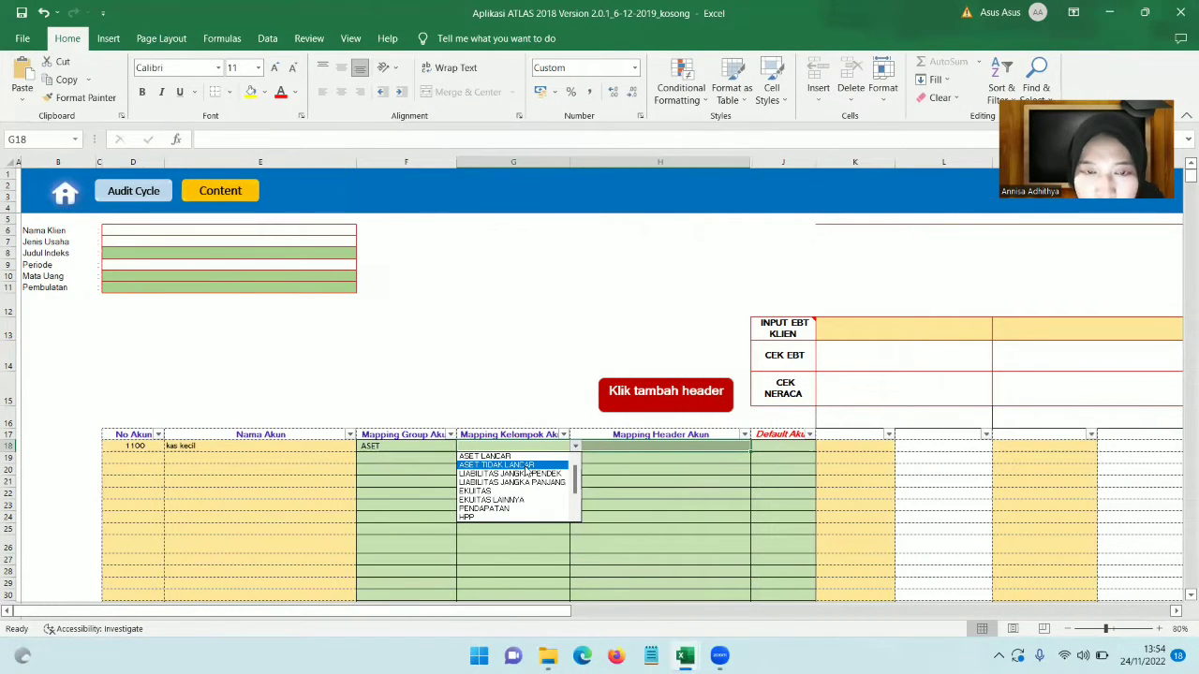
{"action": "left_click", "coordinate": [492, 456]}
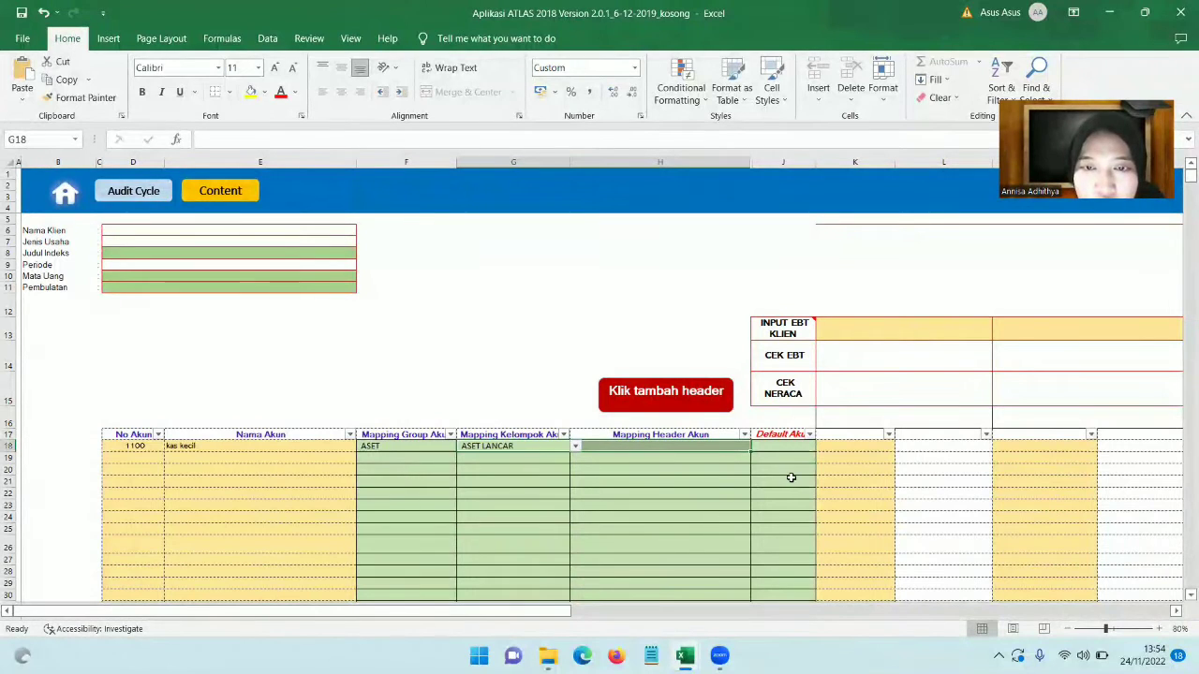
Set the Mapping Header Akun of the kas kecil account in row 18 to Kas dan setara kas
{"action": "left_click", "coordinate": [745, 436]}
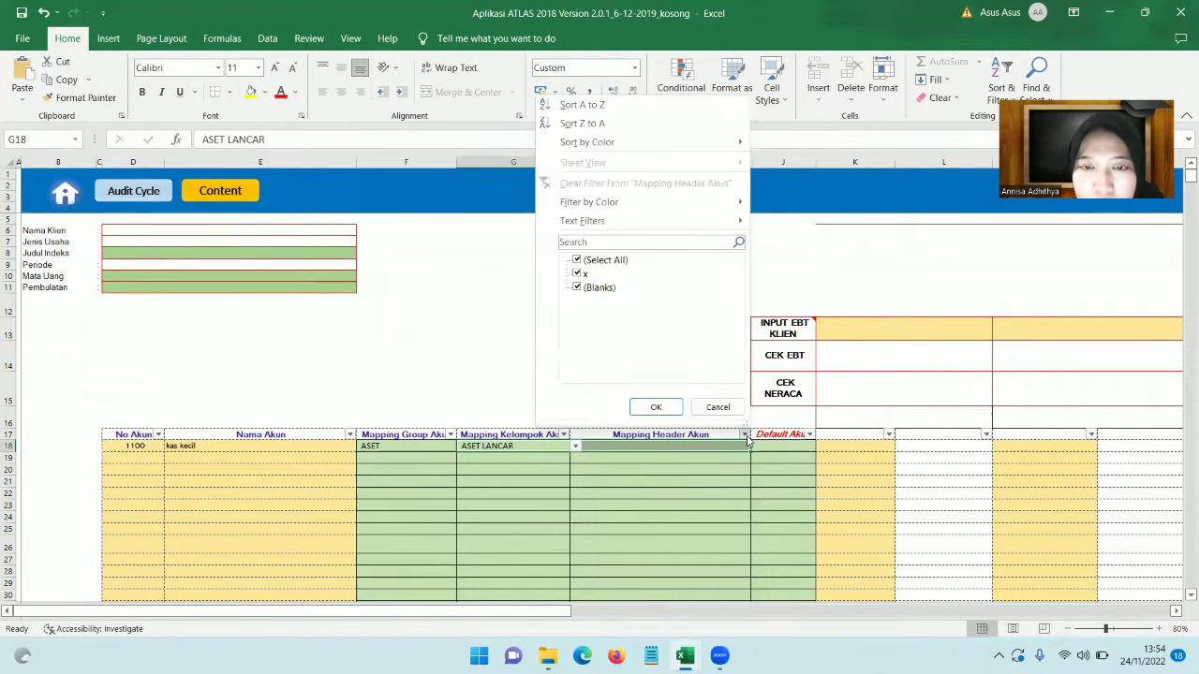
{"action": "left_click", "coordinate": [747, 442]}
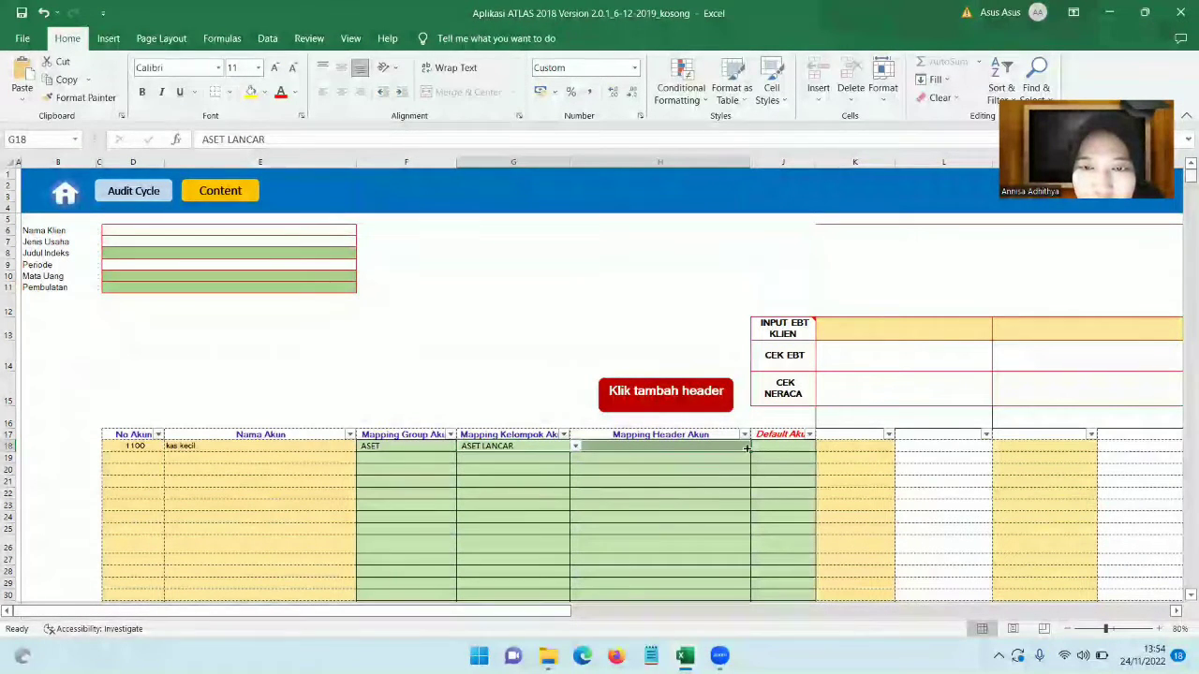
{"action": "left_click", "coordinate": [720, 445]}
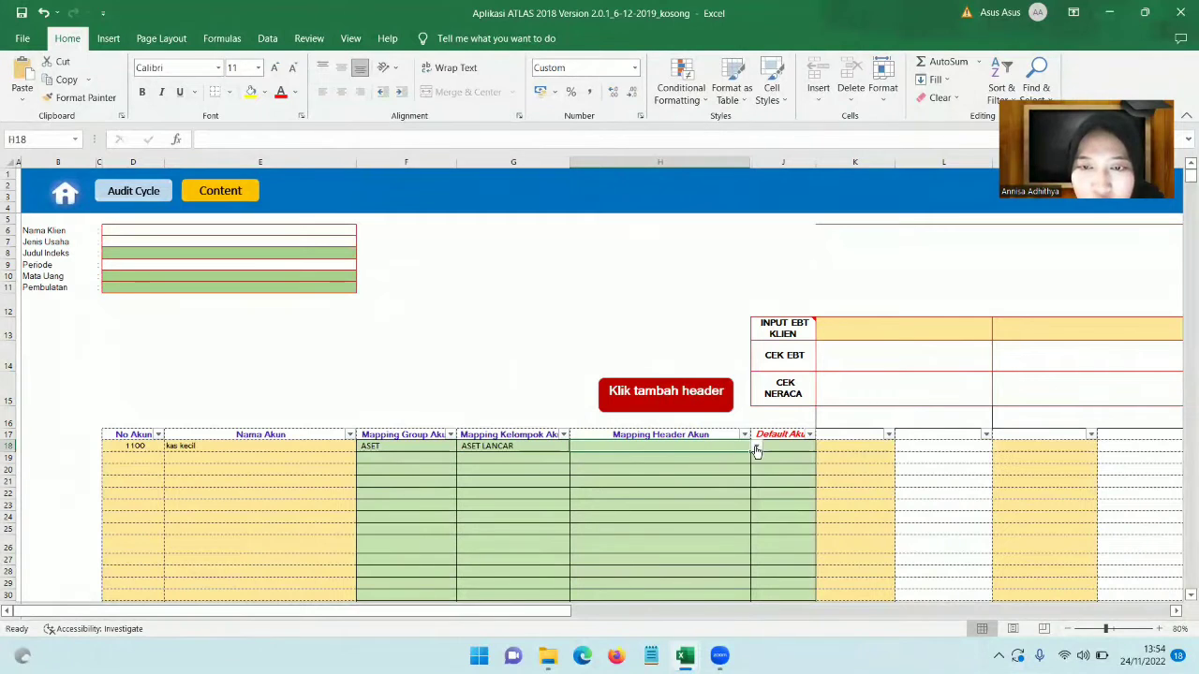
{"action": "left_click", "coordinate": [757, 451]}
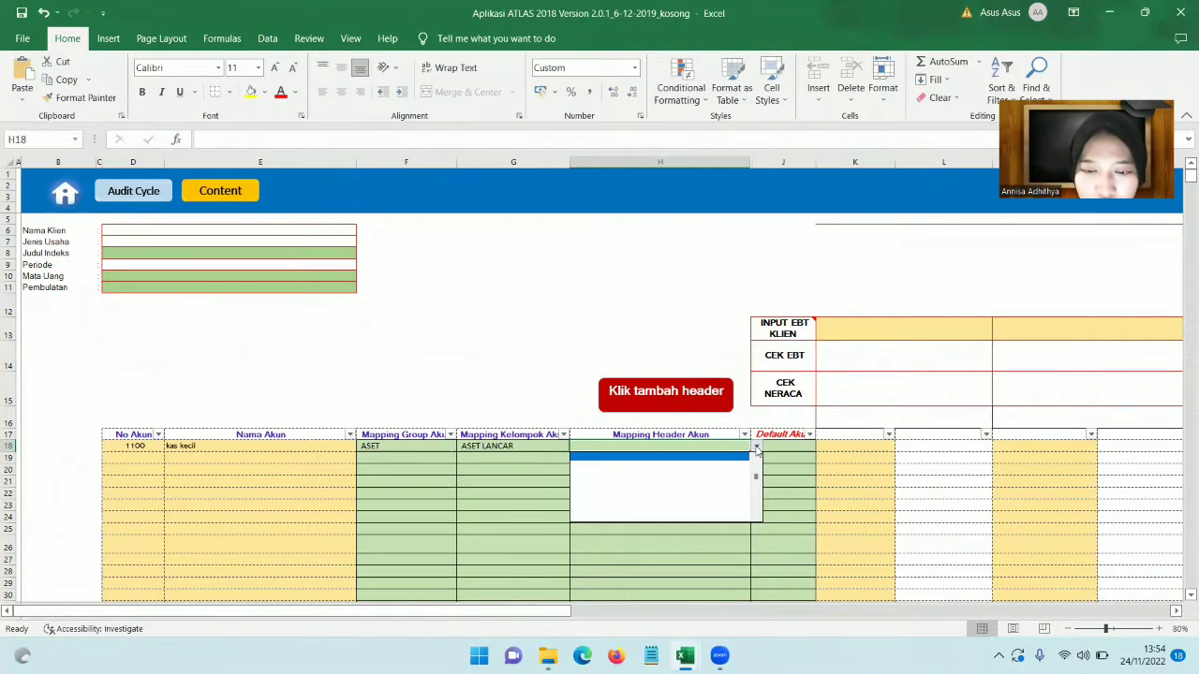
{"action": "left_click", "coordinate": [710, 462]}
{"action": "left_click", "coordinate": [756, 451]}
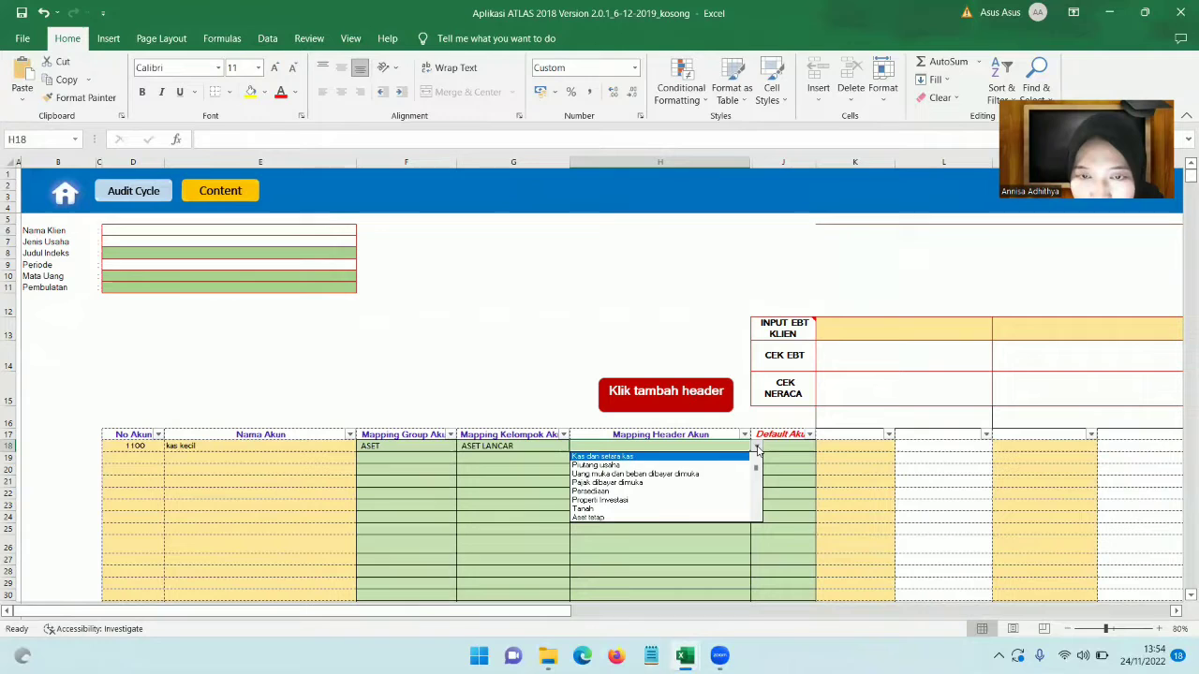
{"action": "left_click", "coordinate": [699, 456]}
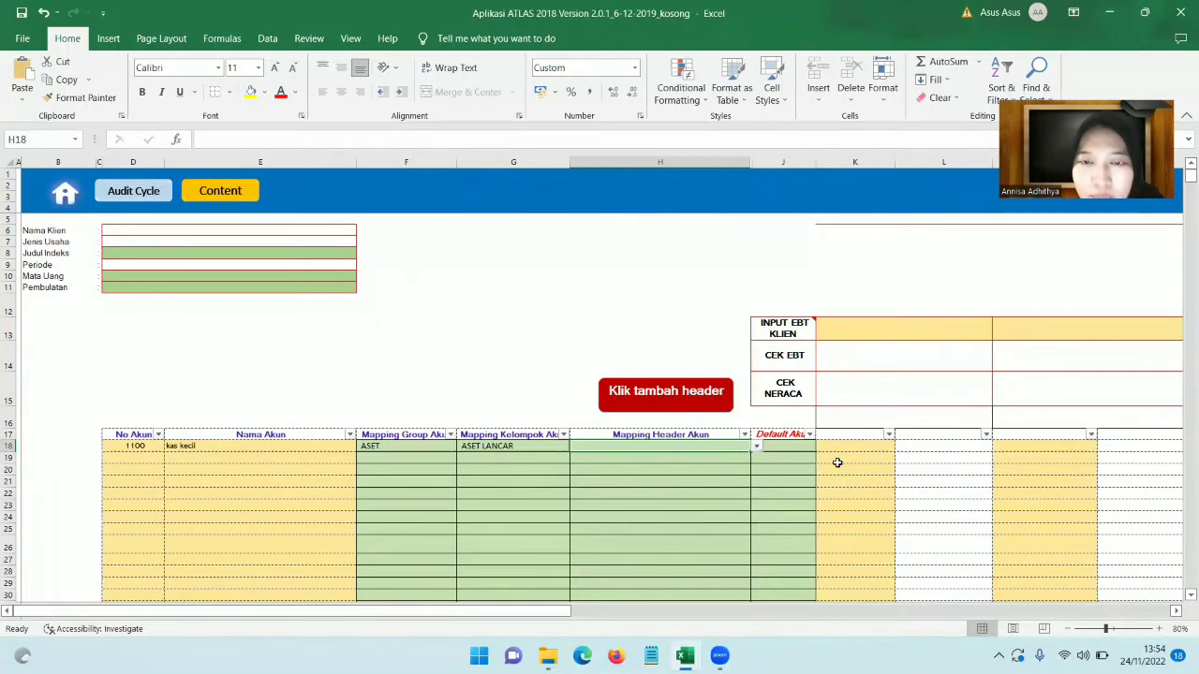
{"action": "left_click", "coordinate": [756, 448]}
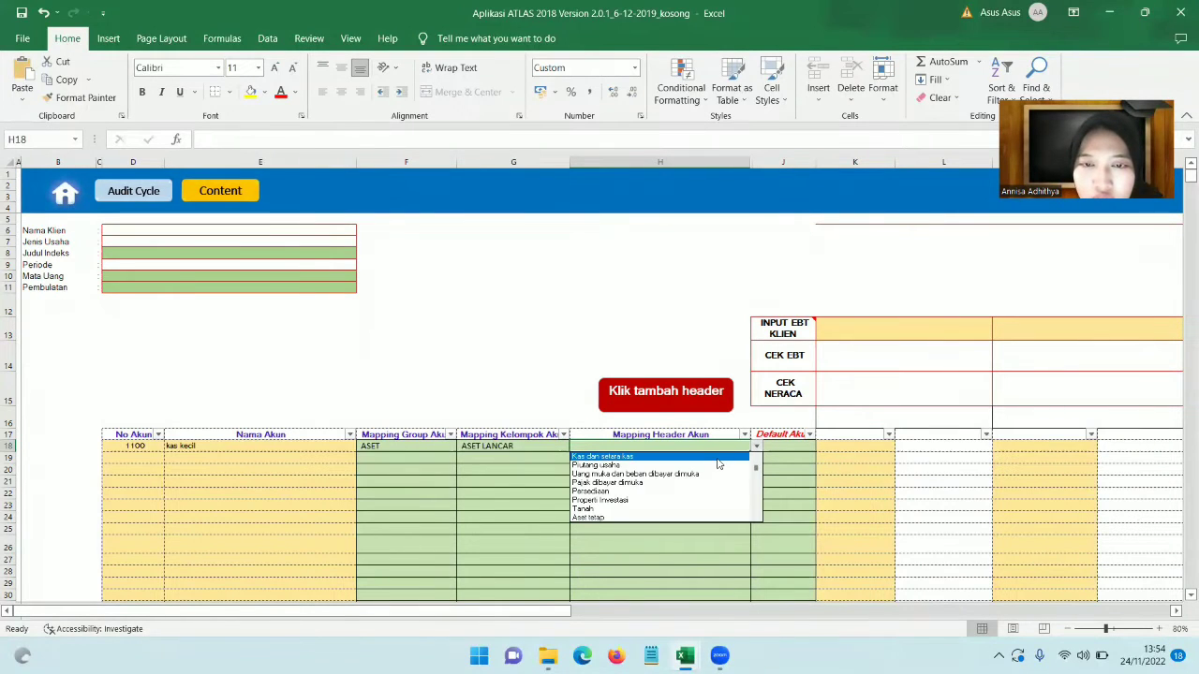
{"action": "left_click", "coordinate": [717, 461]}
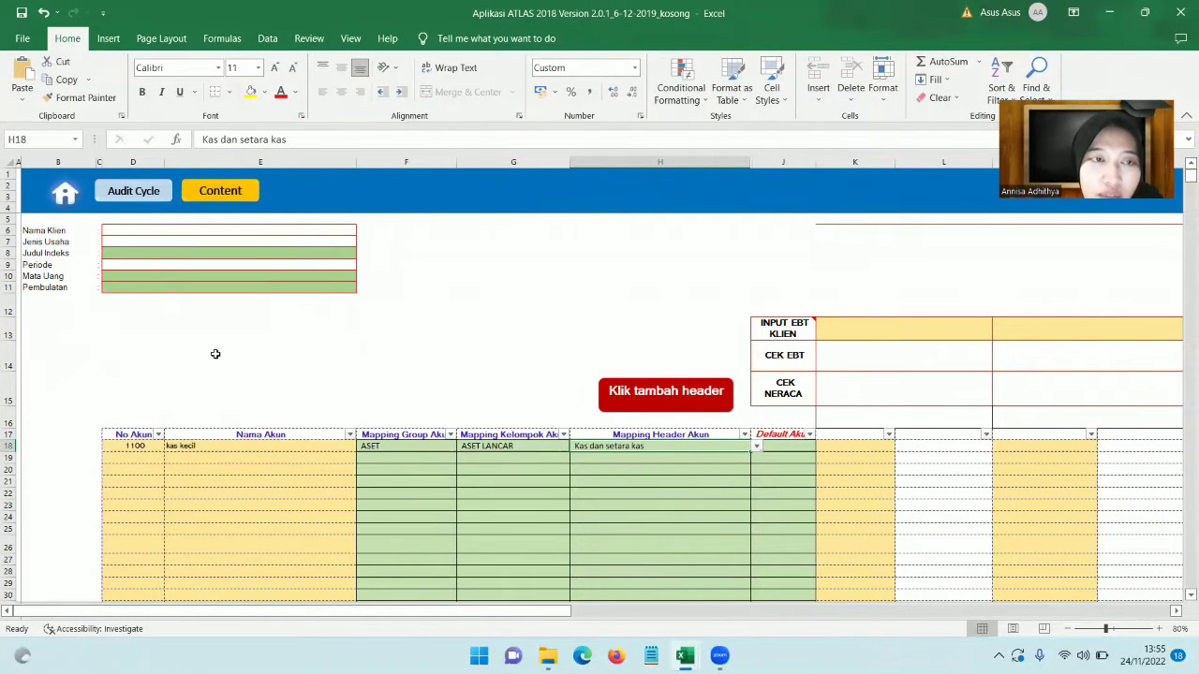
Set the sheet header's Mata Uang to IDR and its Pembulatan to Satuan Penuh
{"action": "left_click", "coordinate": [267, 276]}
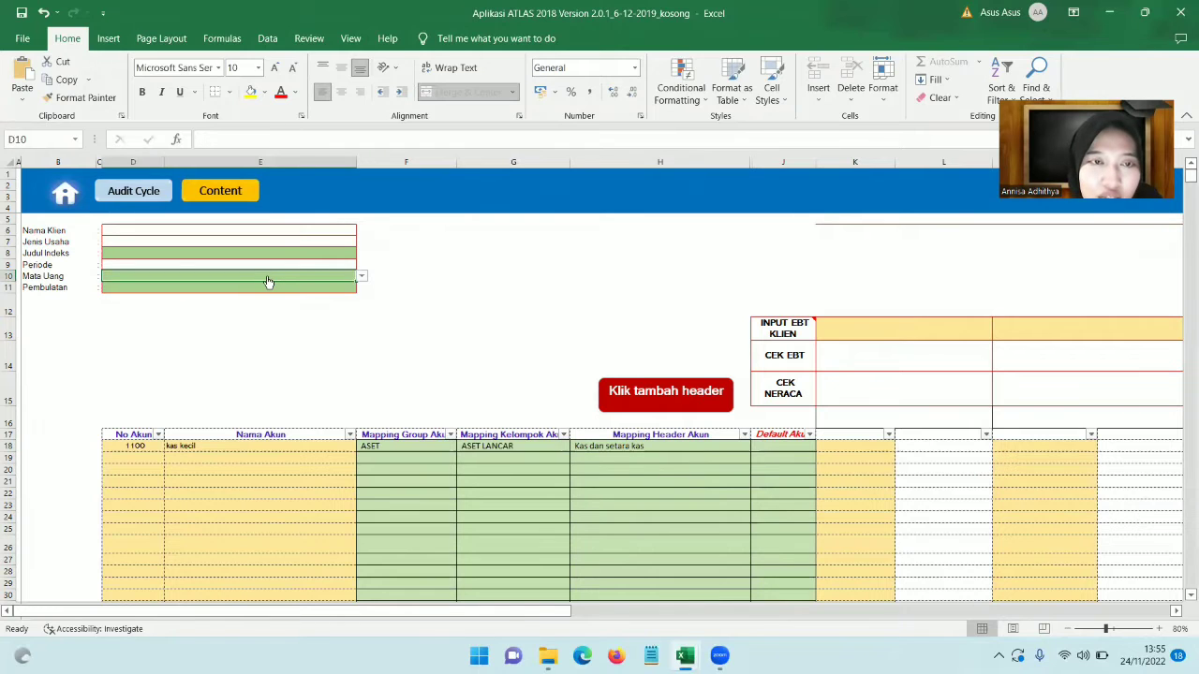
{"action": "left_click", "coordinate": [361, 279]}
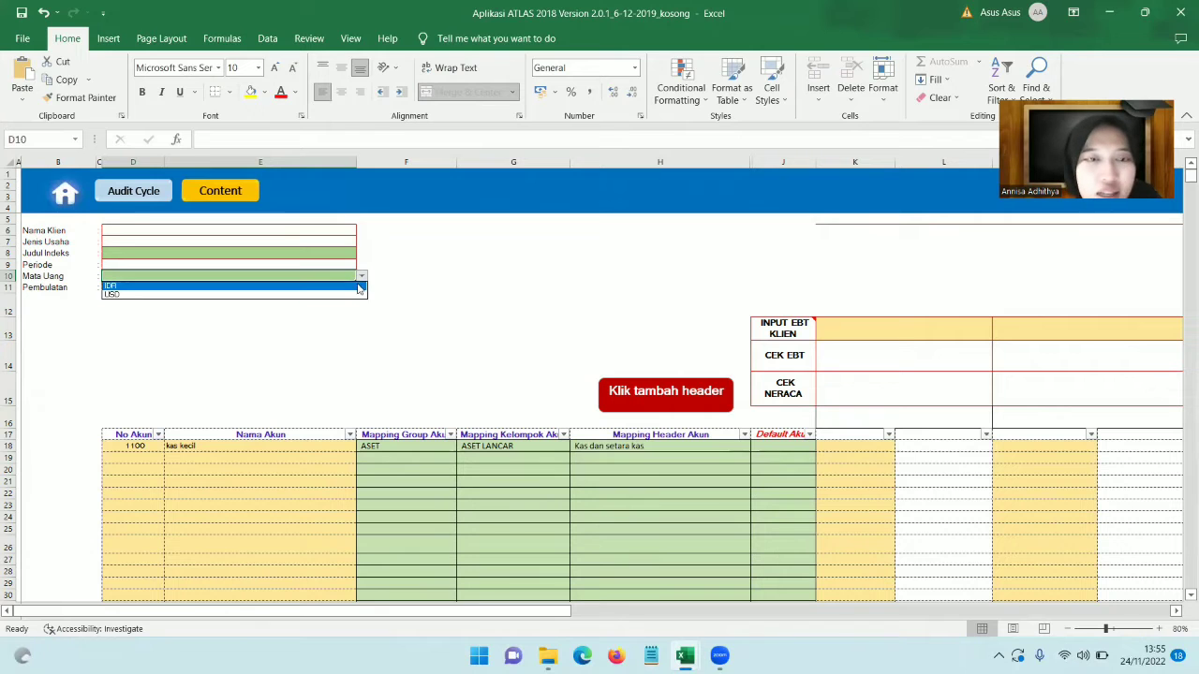
{"action": "left_click", "coordinate": [358, 286]}
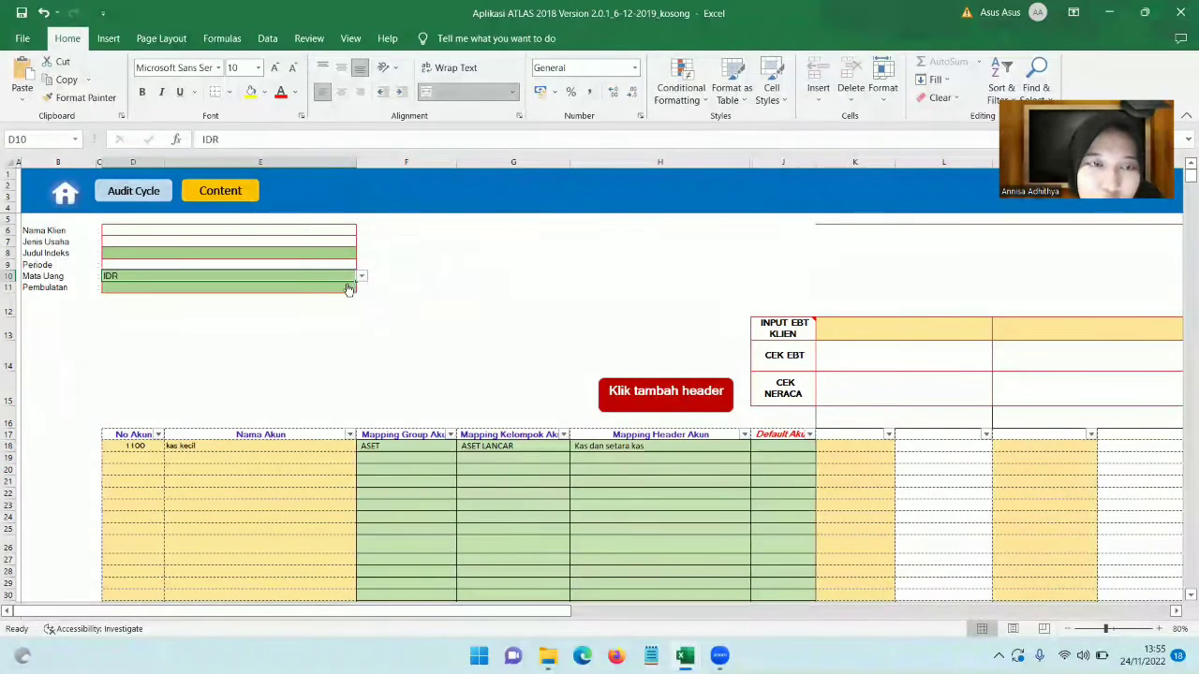
{"action": "left_click", "coordinate": [349, 287]}
{"action": "left_click", "coordinate": [360, 290]}
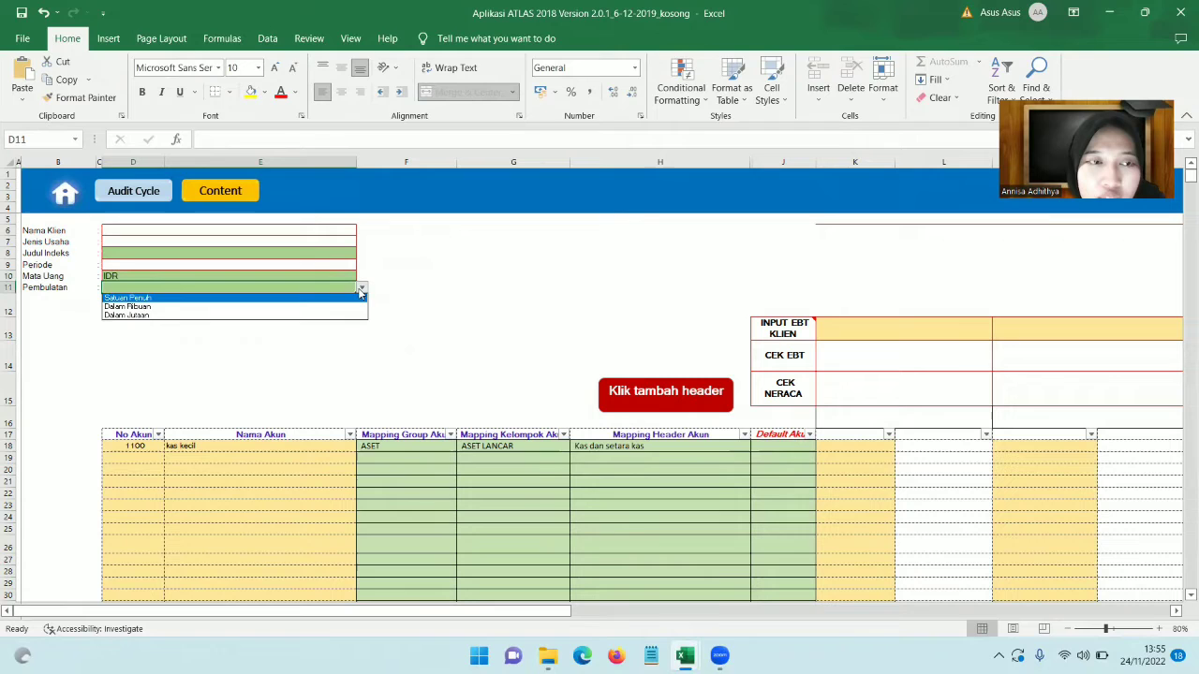
{"action": "left_click", "coordinate": [262, 299]}
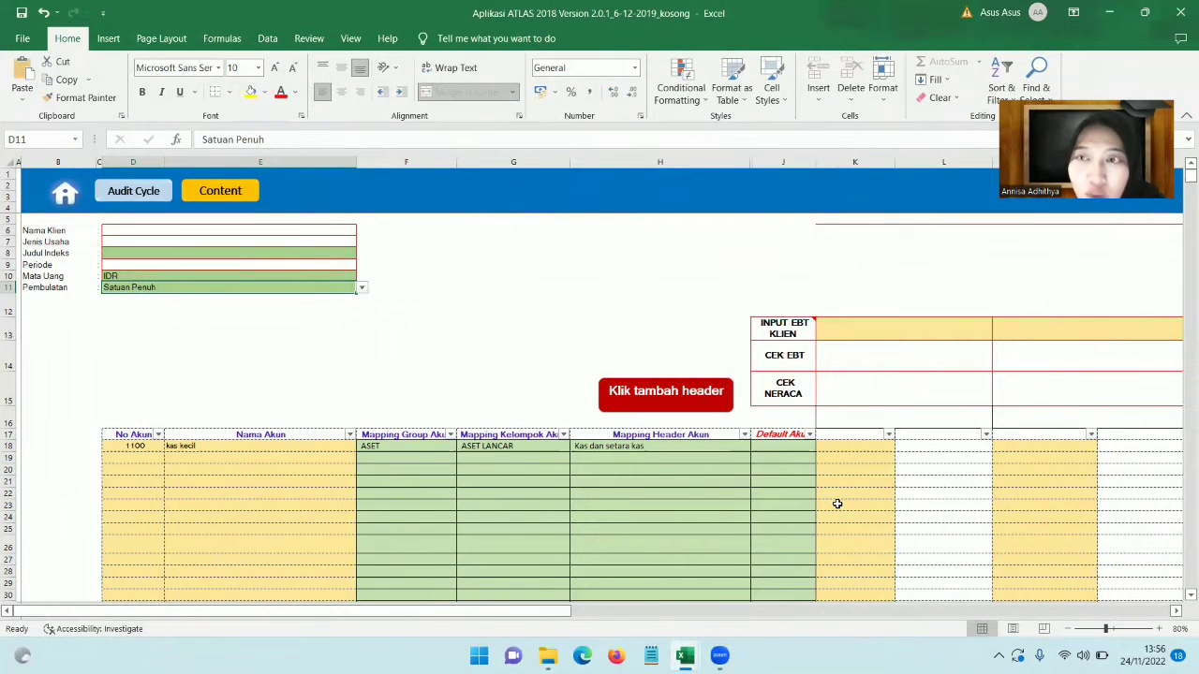
View the Default Akun choices for the kas kecil account in row 18 without picking one
{"action": "left_click", "coordinate": [787, 445]}
{"action": "left_click", "coordinate": [820, 451]}
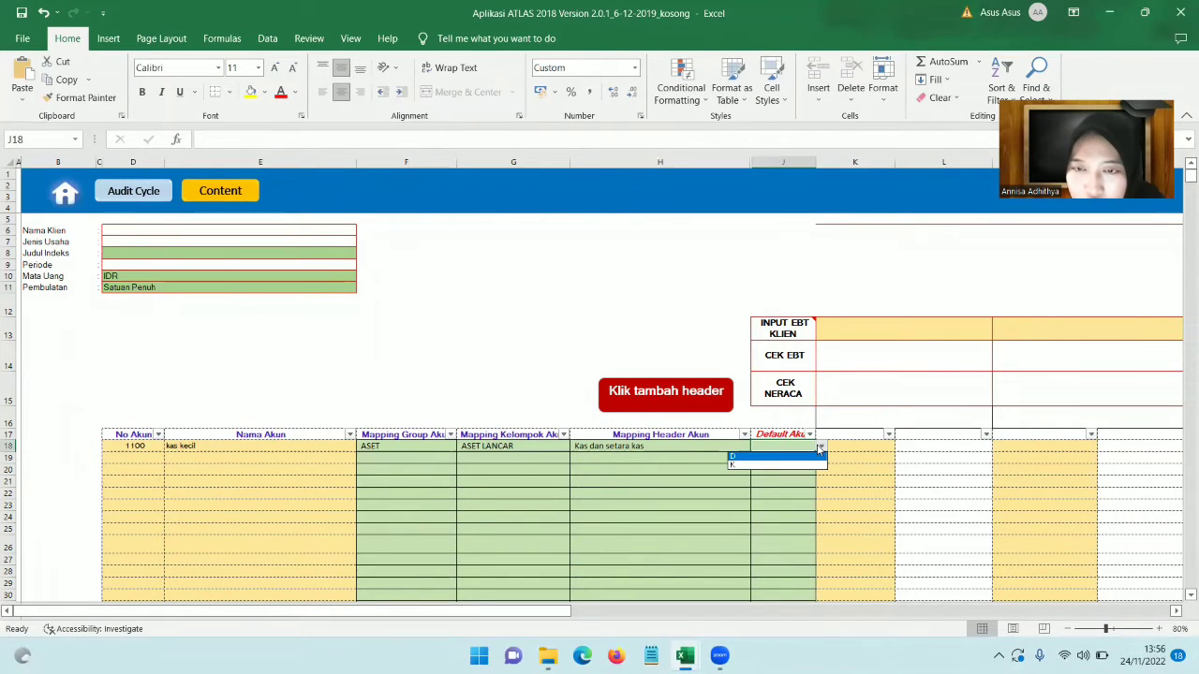
{"action": "left_click", "coordinate": [839, 445]}
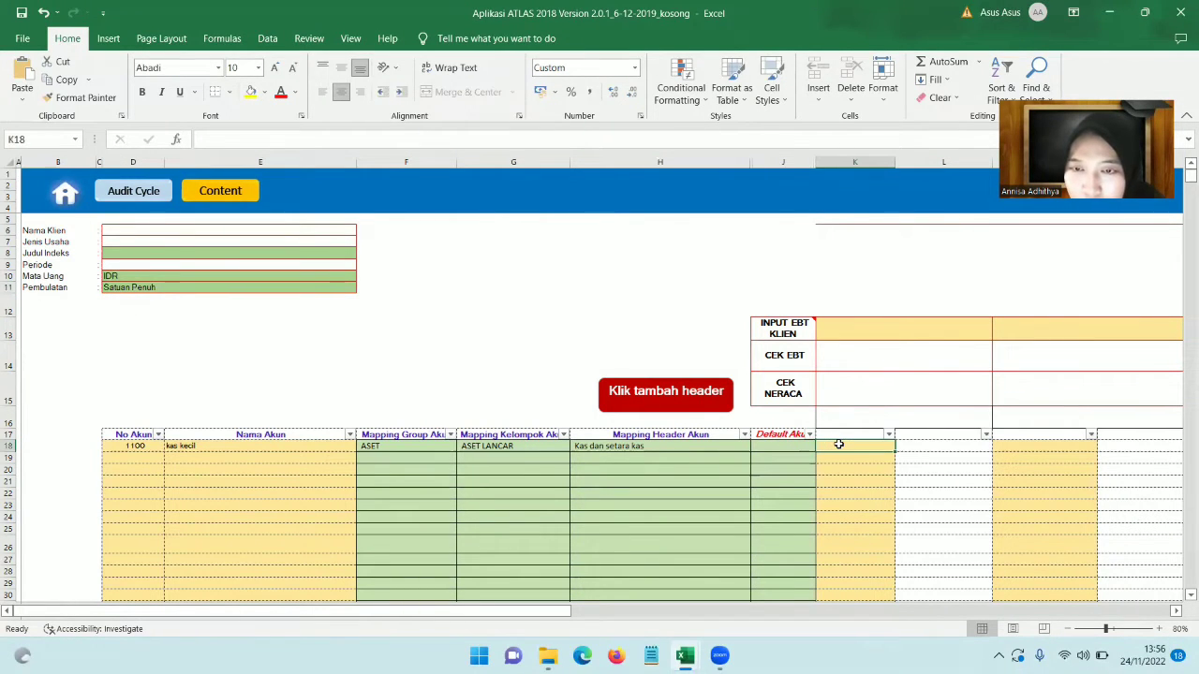
Switch to the filled workbook Aplikasi ATLAS 2018 Version 2.0.1_06_12_2019-isi and examine the account table through its Default Akun, Input Angka and balance check columns
{"action": "mouse_move", "coordinate": [684, 656]}
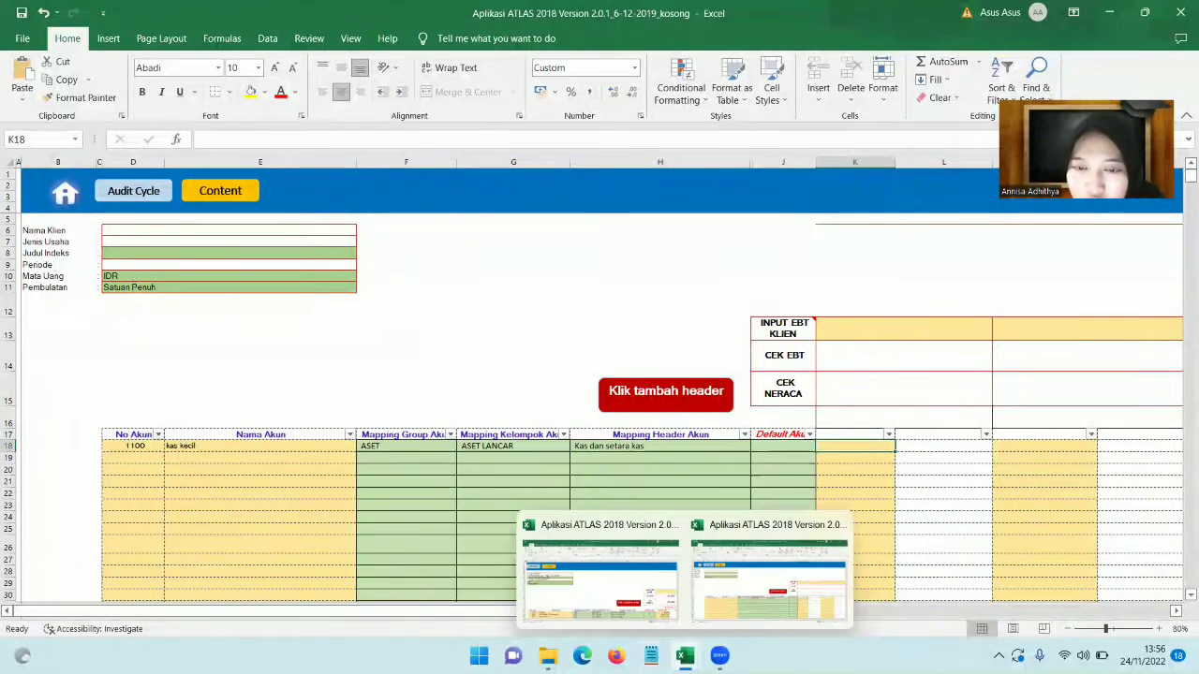
{"action": "left_click", "coordinate": [759, 597]}
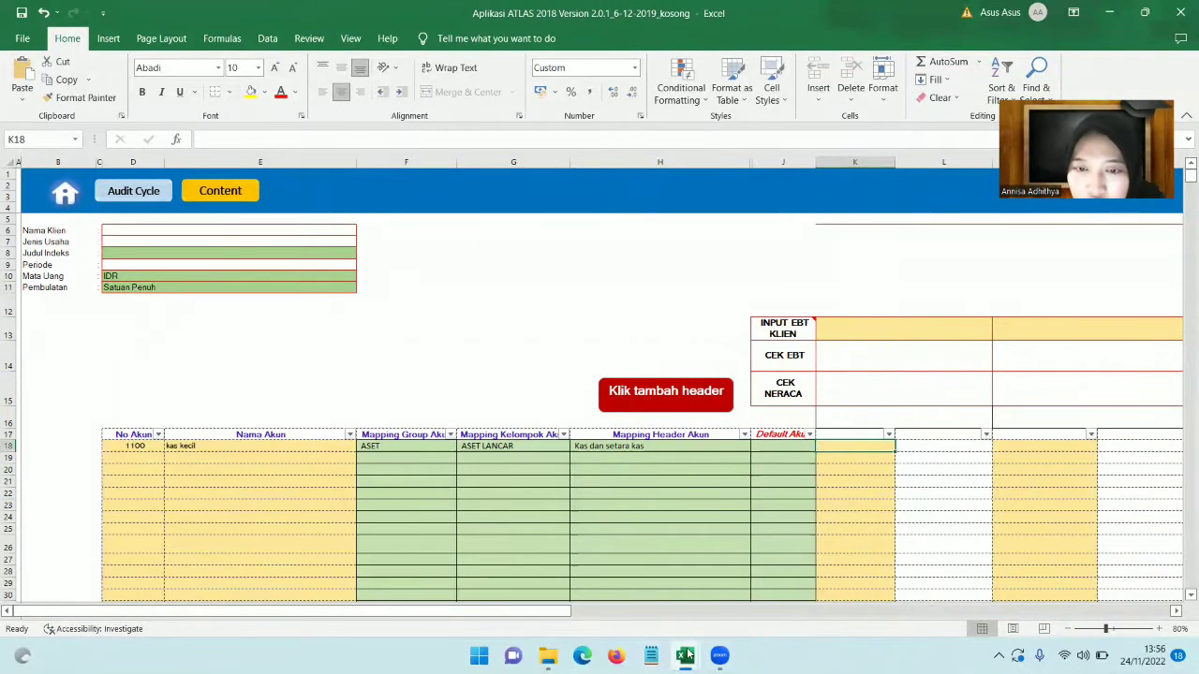
{"action": "mouse_move", "coordinate": [684, 656]}
{"action": "left_click", "coordinate": [653, 611]}
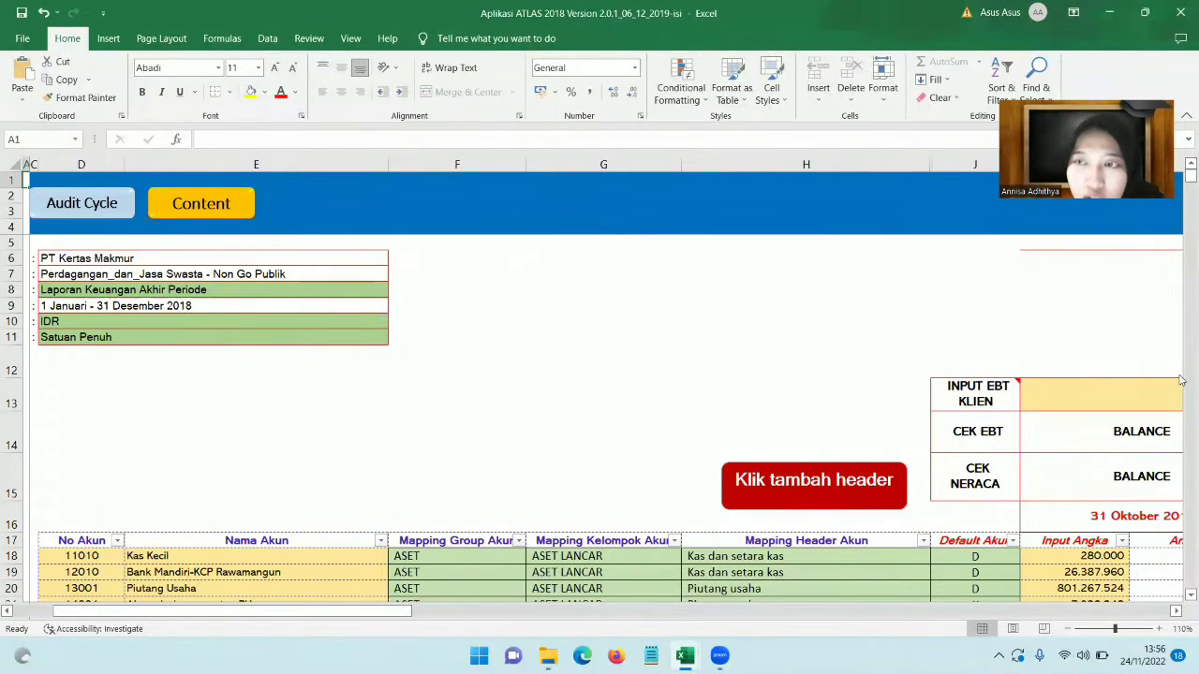
{"action": "scroll", "coordinate": [1182, 178], "scroll_direction": "down", "scroll_amount": 6}
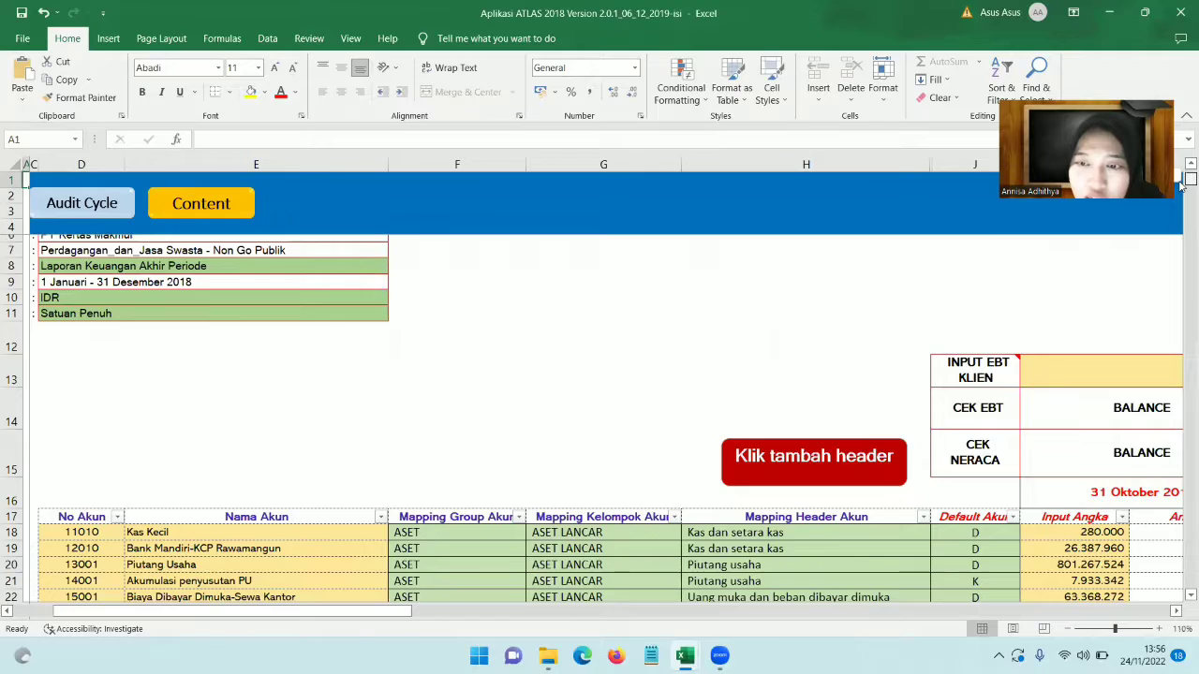
{"action": "scroll", "coordinate": [1182, 178], "scroll_direction": "up", "scroll_amount": 6}
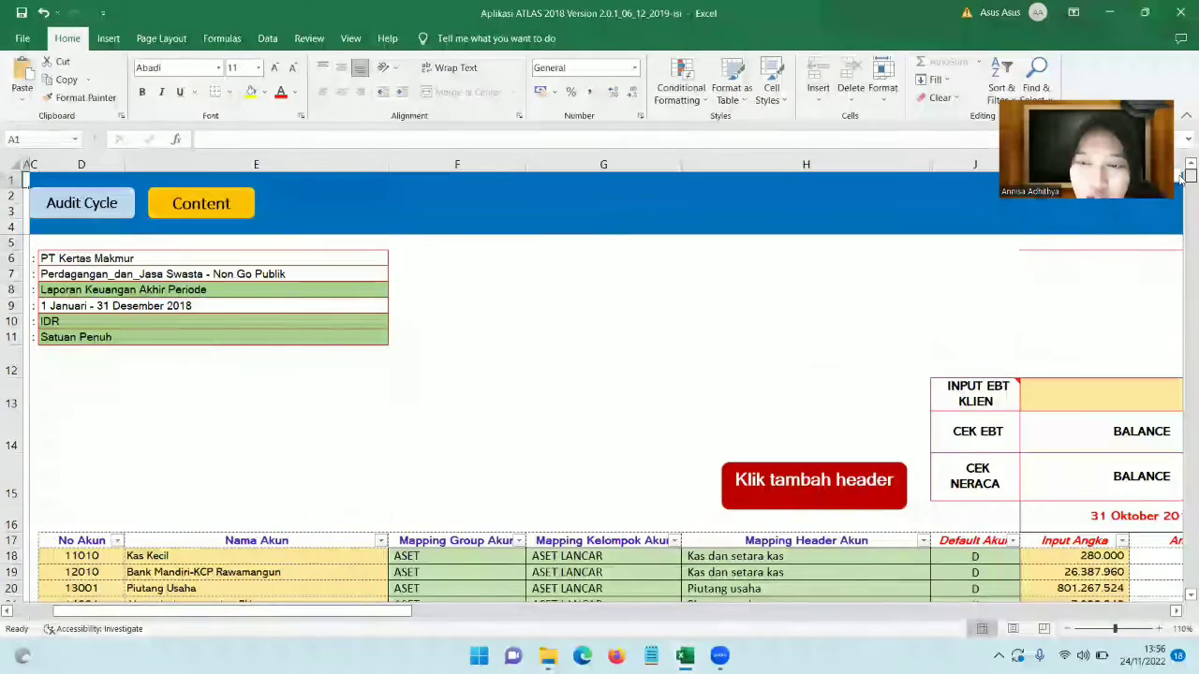
{"action": "scroll", "coordinate": [1182, 181], "scroll_direction": "down", "scroll_amount": 2}
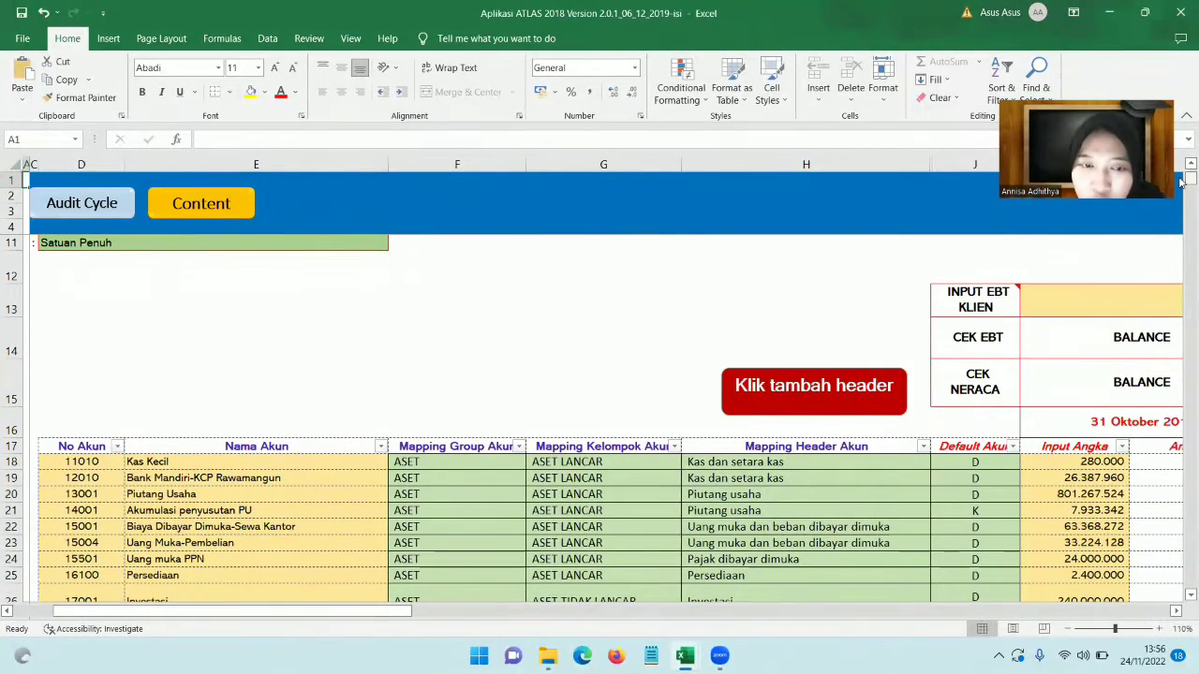
{"action": "left_click_drag", "start_coordinate": [322, 611], "coordinate": [488, 637]}
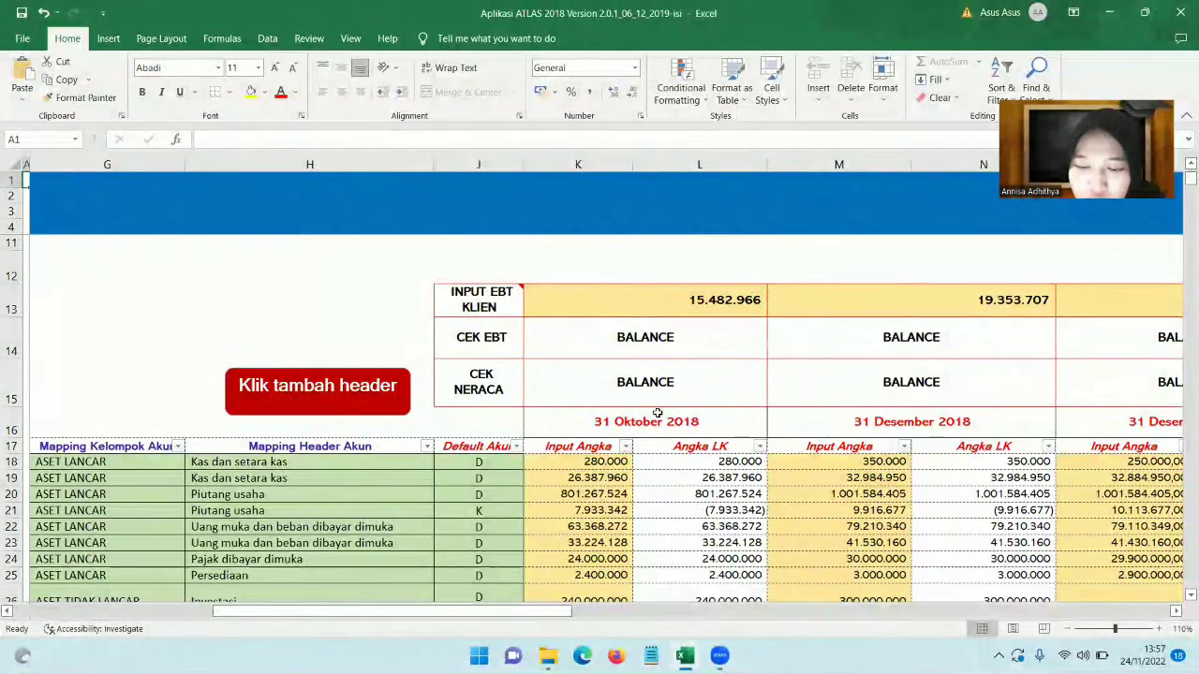
Change the 31 Oktober 2018 Input Angka of the Kas Kecil account in cell K18 to 290000
{"action": "double_click", "coordinate": [599, 462]}
{"action": "left_click", "coordinate": [569, 461]}
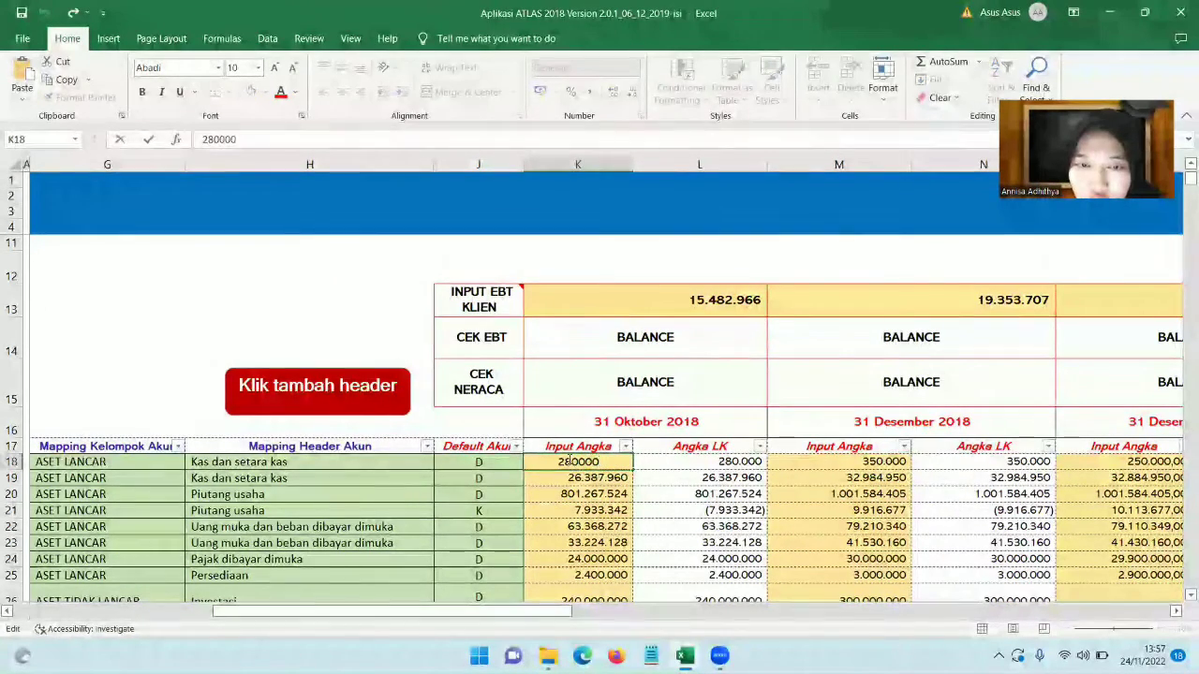
{"action": "key", "text": "BackSpace"}
{"action": "type", "text": "9"}
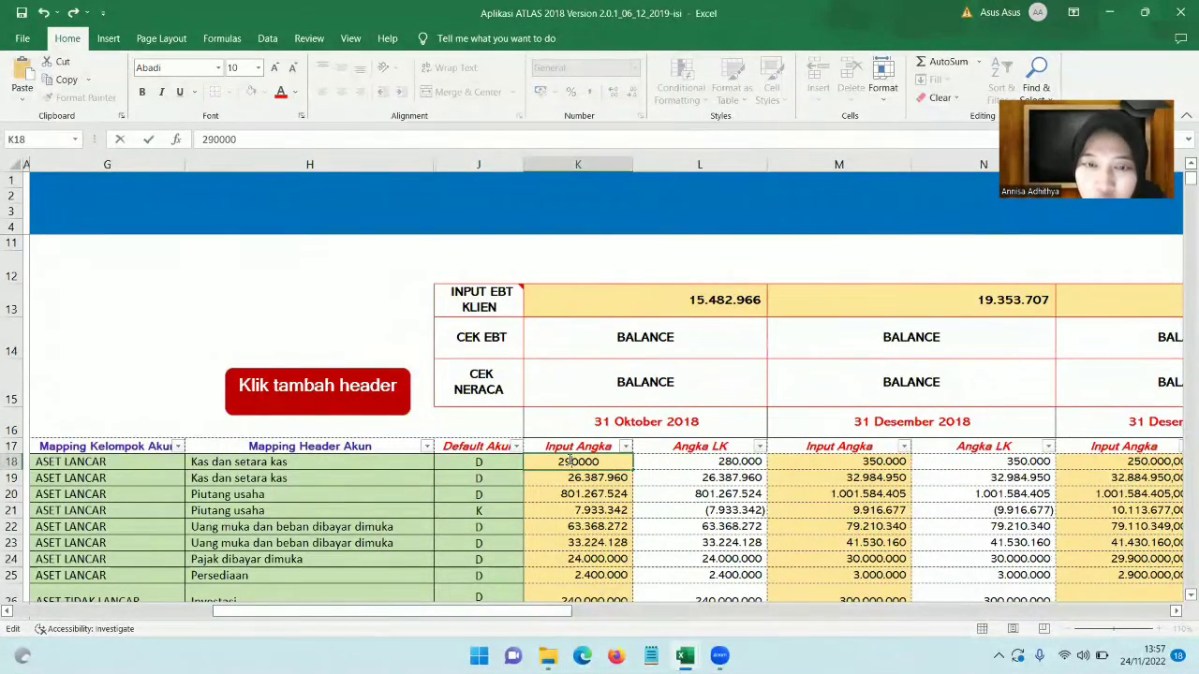
{"action": "key", "text": "Return"}
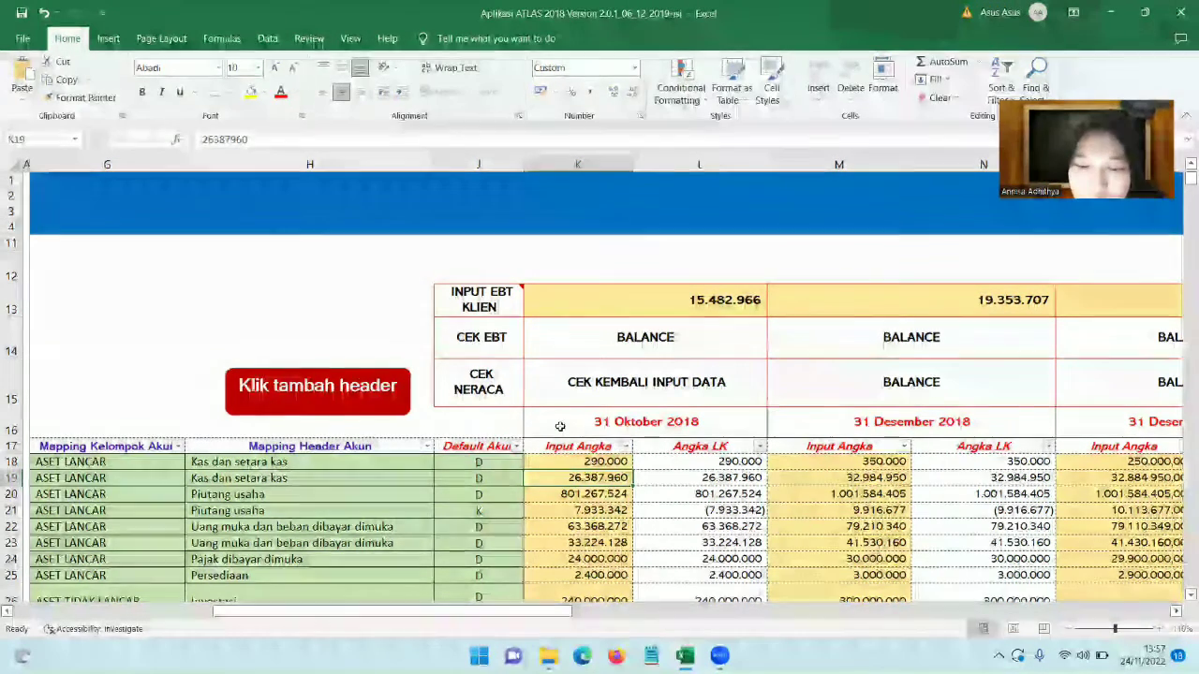
Restore the 31 Oktober 2018 Input Angka of the Kas Kecil account in cell K18 to 280000
{"action": "double_click", "coordinate": [593, 470]}
{"action": "double_click", "coordinate": [594, 463]}
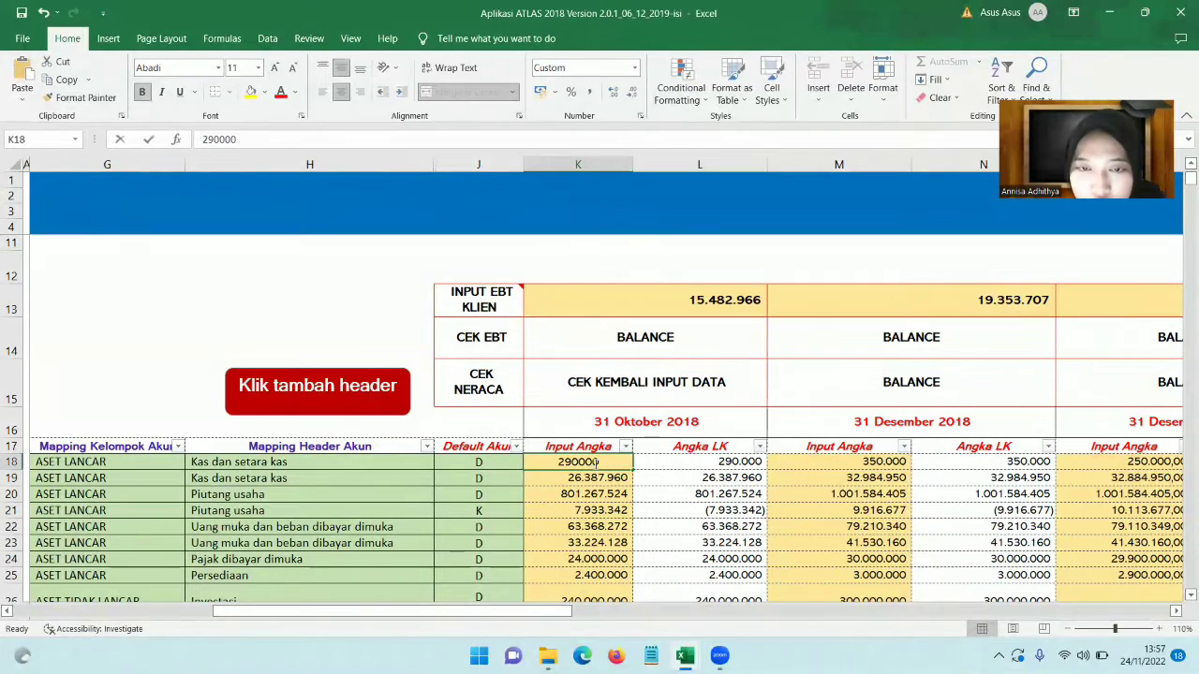
{"action": "key", "text": "BackSpace"}
{"action": "type", "text": "8"}
{"action": "key", "text": "Return"}
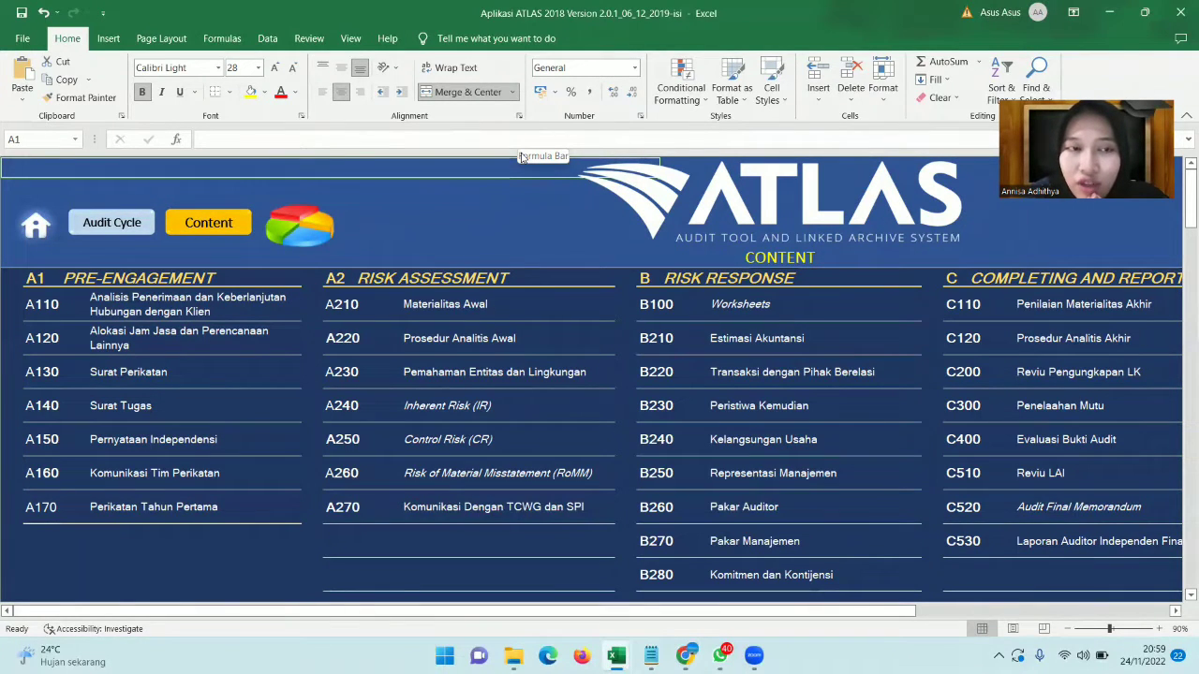
Open the Informasi Status KKP dashboard from the Content page and examine the index statuses and the accumulated audit hours per team member
{"action": "left_click", "coordinate": [299, 223]}
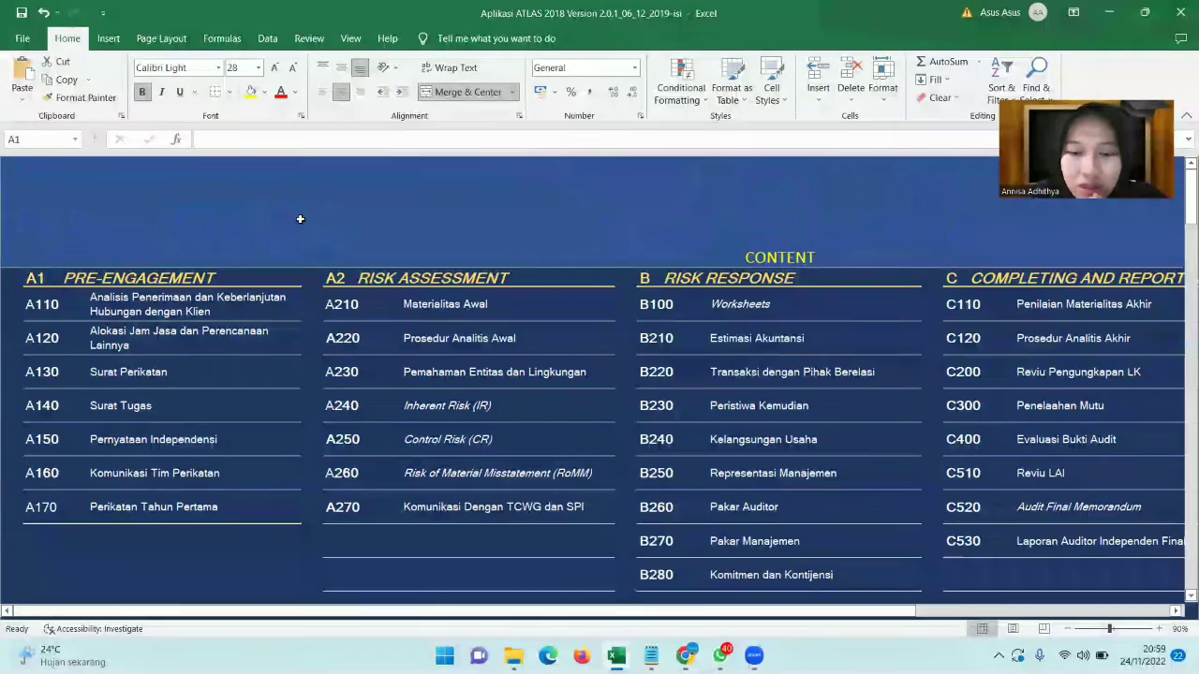
{"action": "key", "text": "ctrl+Home"}
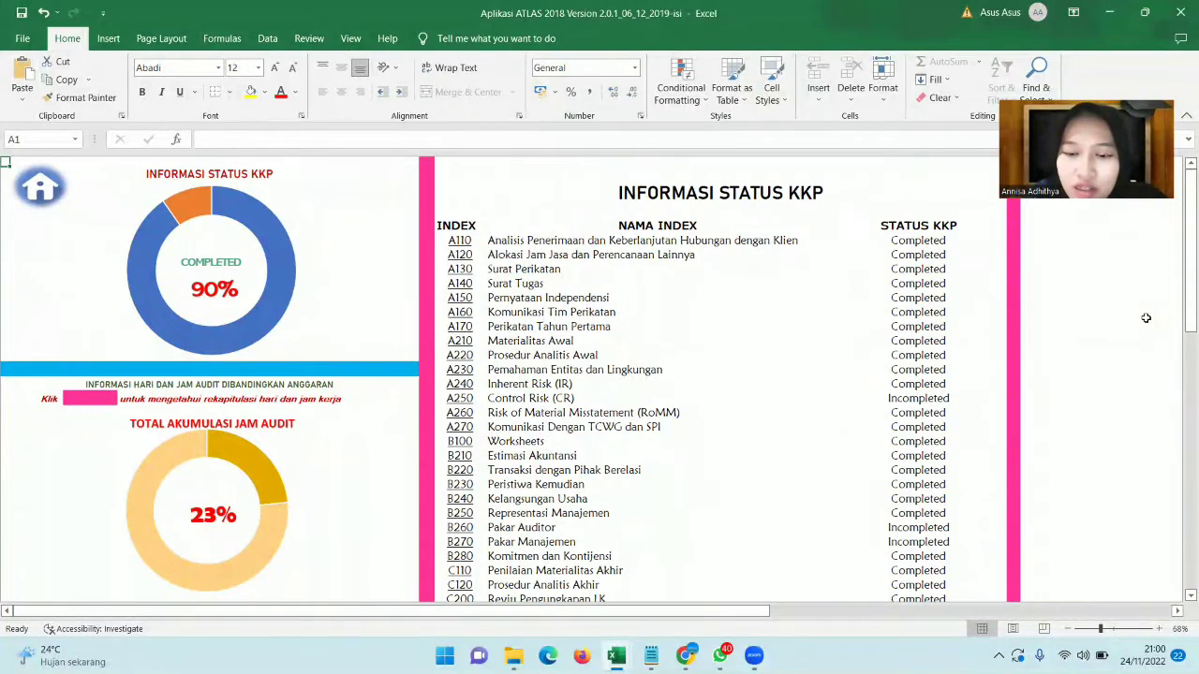
{"action": "left_click_drag", "start_coordinate": [1182, 200], "coordinate": [1182, 281]}
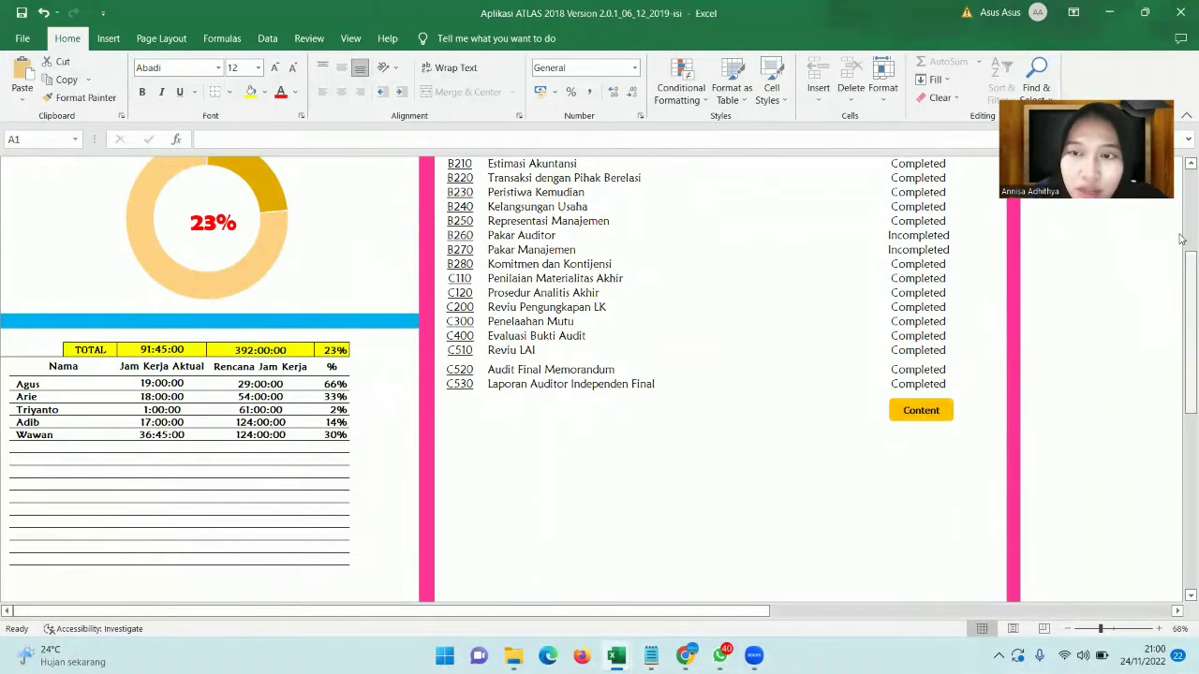
{"action": "left_click_drag", "start_coordinate": [1182, 265], "coordinate": [1182, 211]}
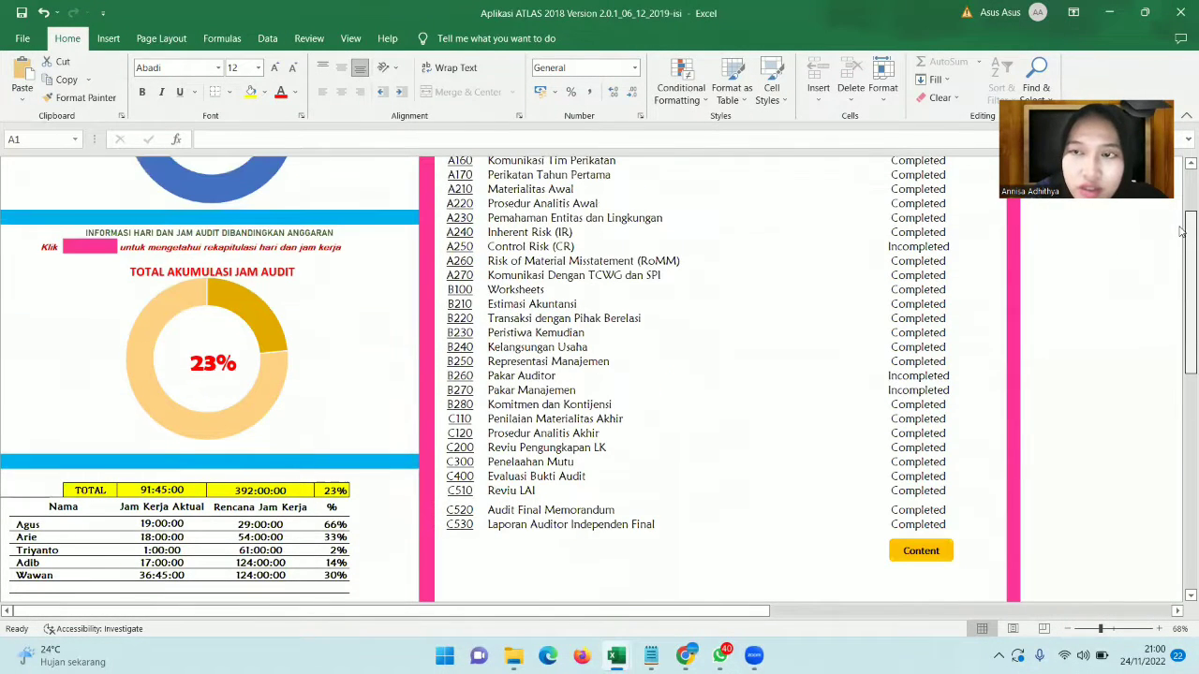
Open the recapitulation of audit working days and hours from the dashboard
{"action": "left_click", "coordinate": [90, 253]}
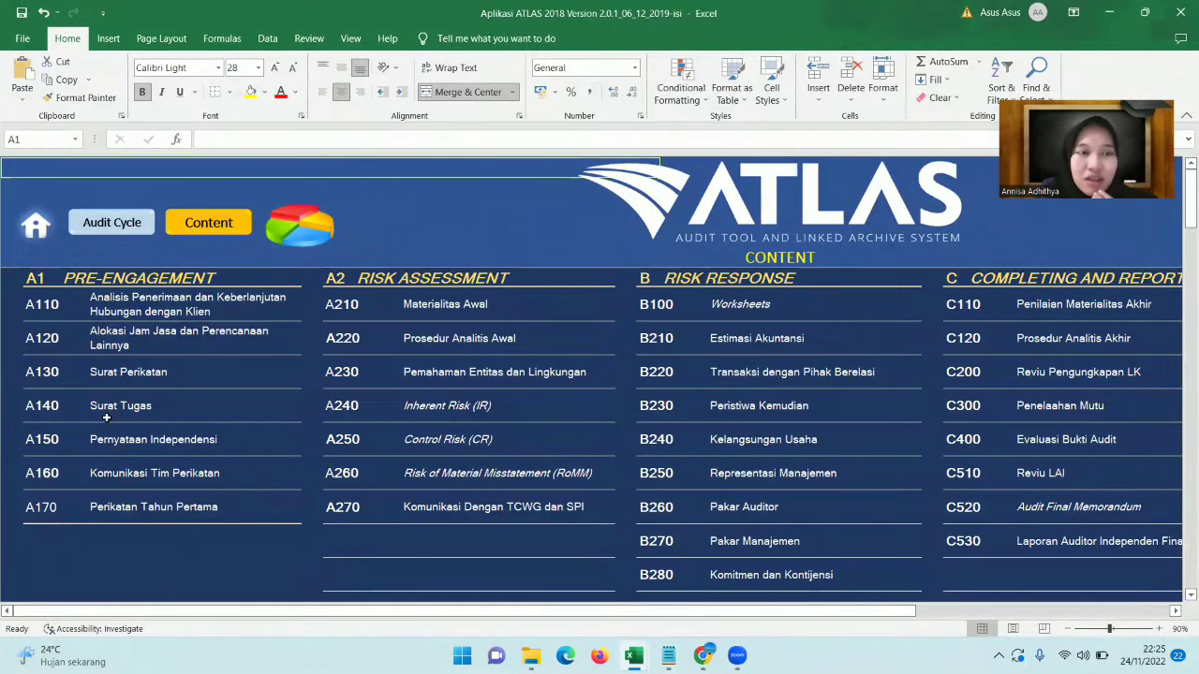
Open the A130 Surat Perikatan working paper from the Content page and examine its checklist and the answer options for item a
{"action": "left_click", "coordinate": [29, 374]}
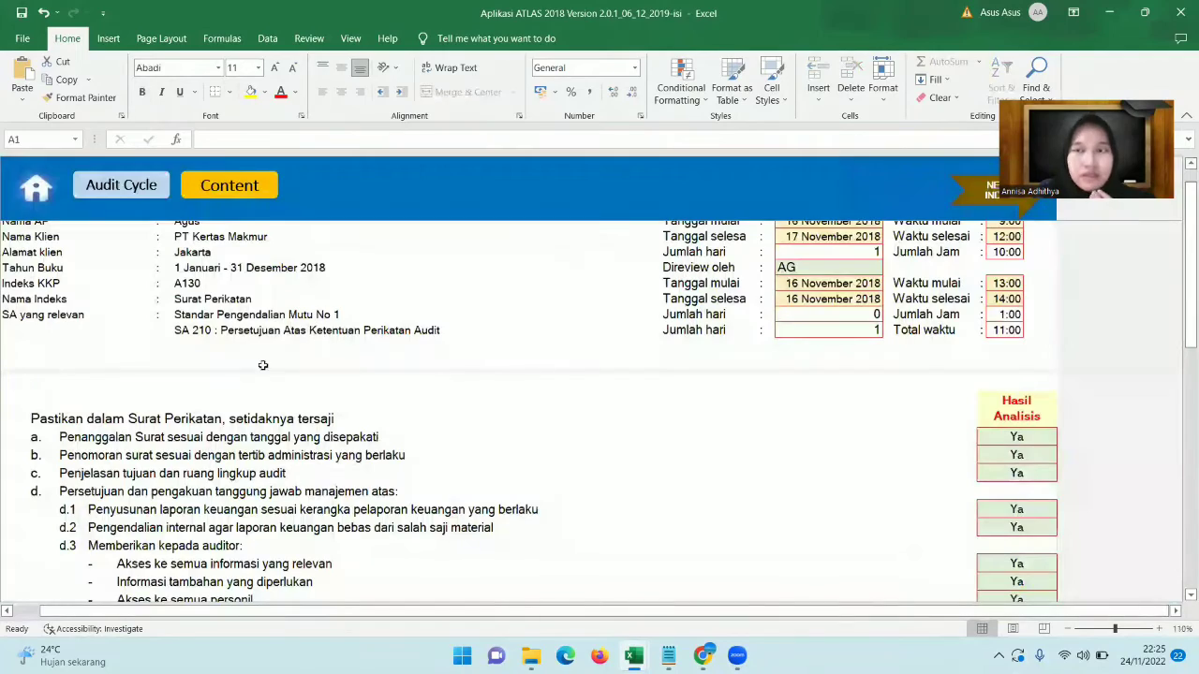
{"action": "left_click_drag", "start_coordinate": [1182, 318], "coordinate": [1182, 352]}
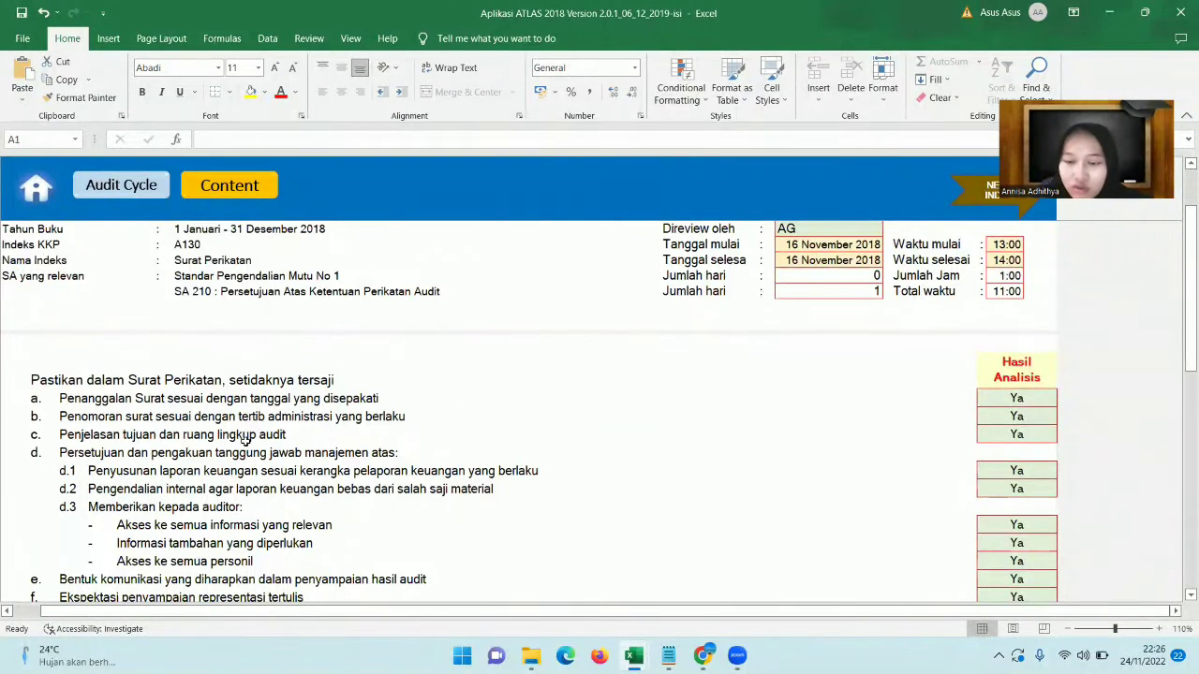
{"action": "left_click", "coordinate": [1035, 403]}
{"action": "left_click", "coordinate": [1065, 403]}
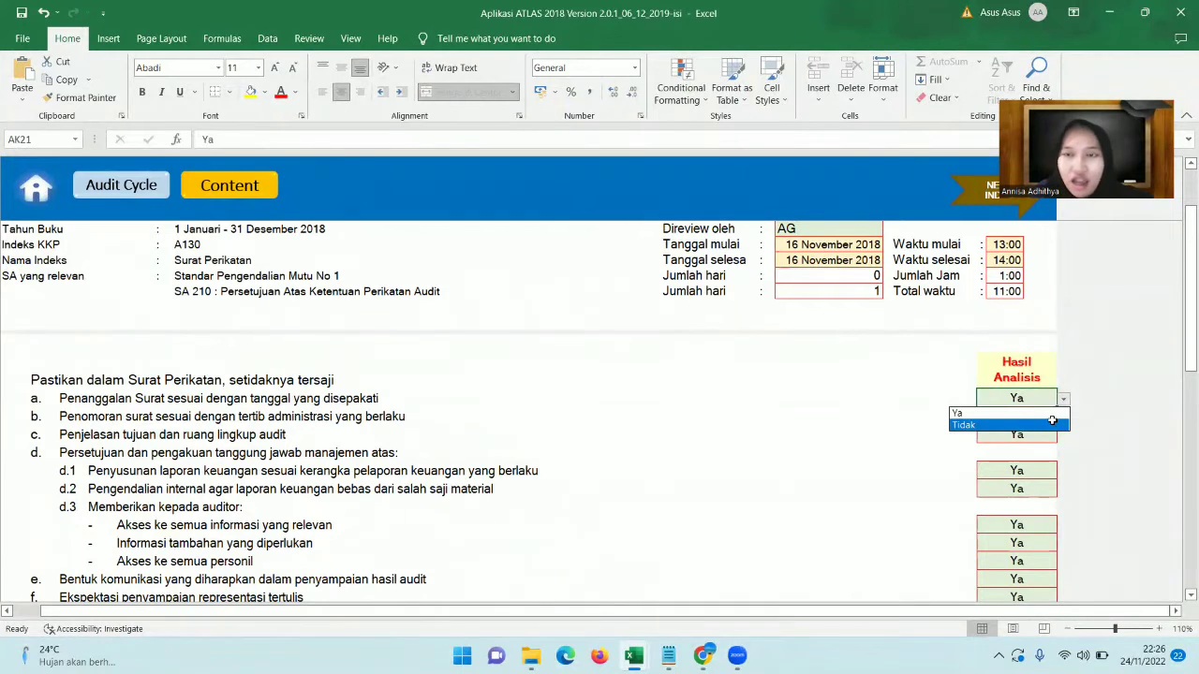
{"action": "key", "text": "Escape"}
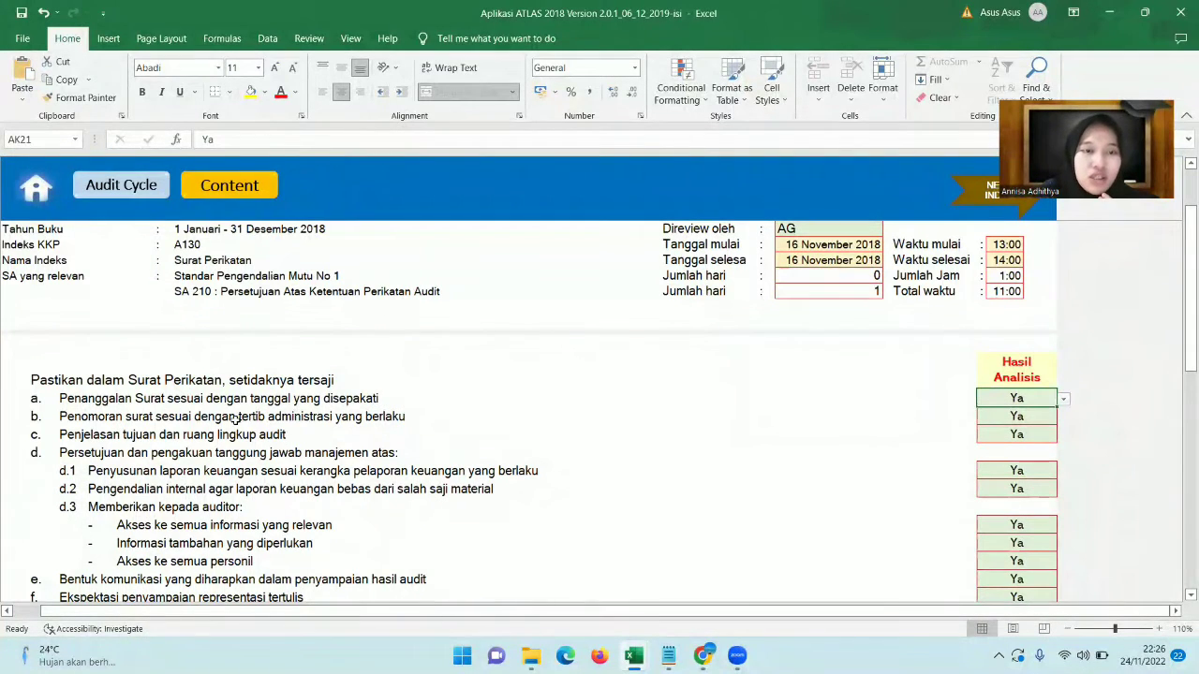
{"action": "left_click_drag", "start_coordinate": [1183, 290], "coordinate": [1182, 373]}
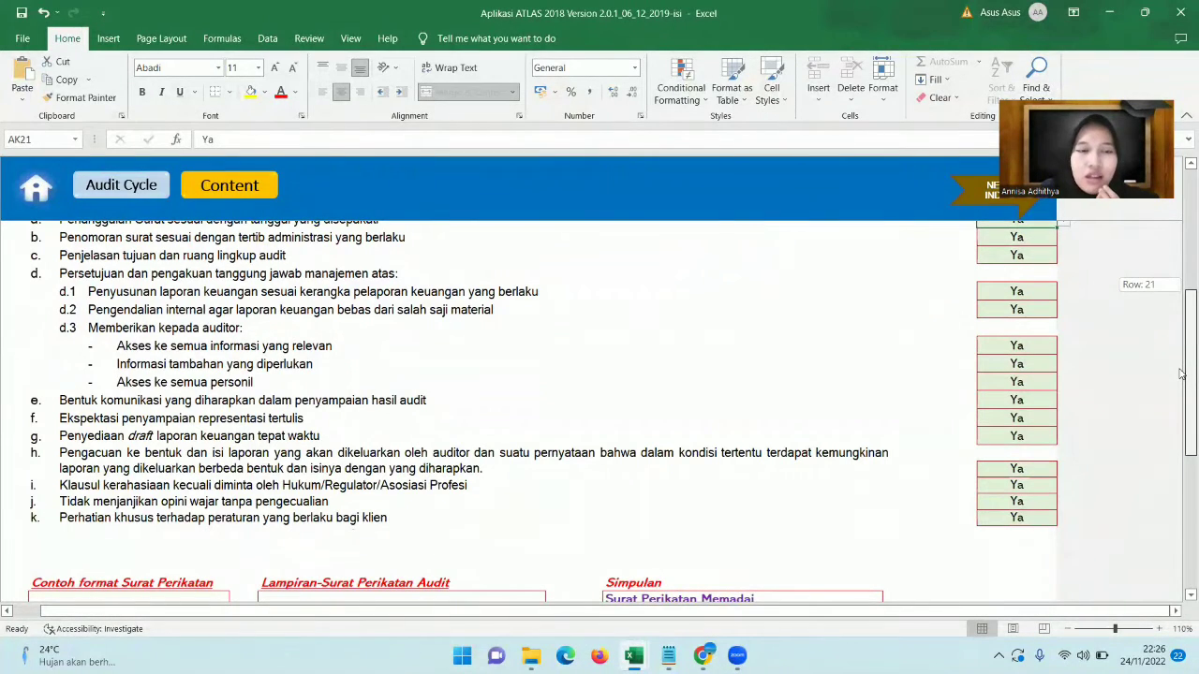
{"action": "left_click_drag", "start_coordinate": [1180, 373], "coordinate": [1180, 348]}
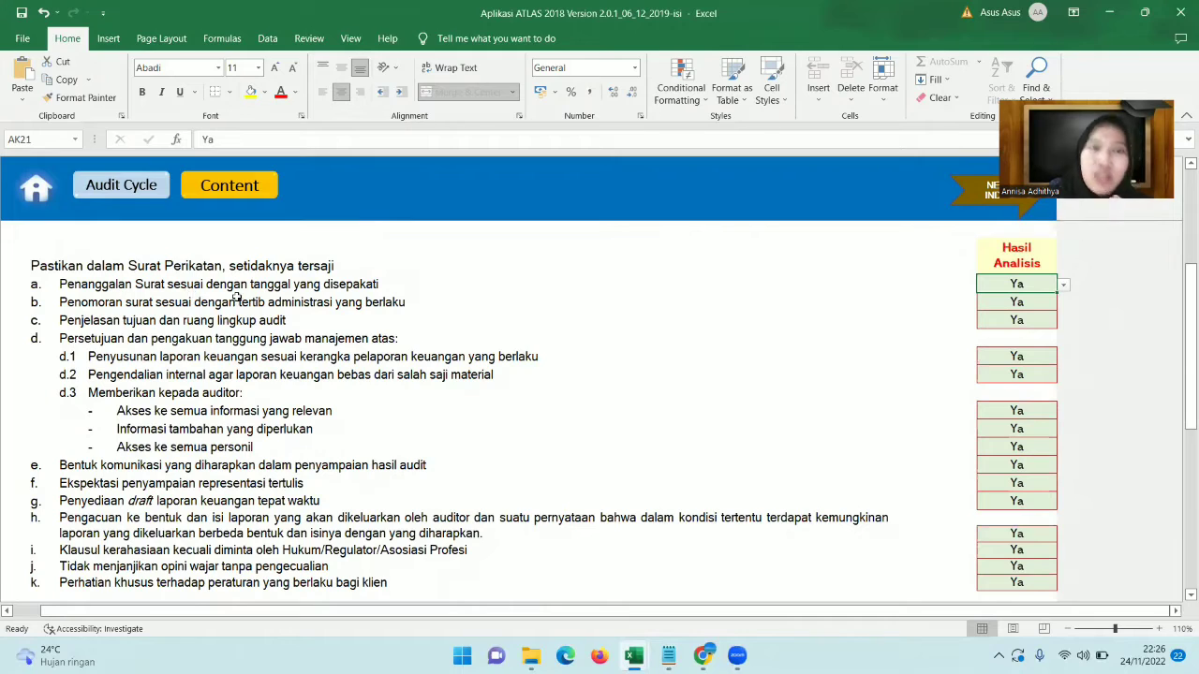
Choose Ya as the Hasil Analisis for item a, Penanggalan Surat, and review the remaining checklist items down to the Simpulan
{"action": "left_click", "coordinate": [1064, 287]}
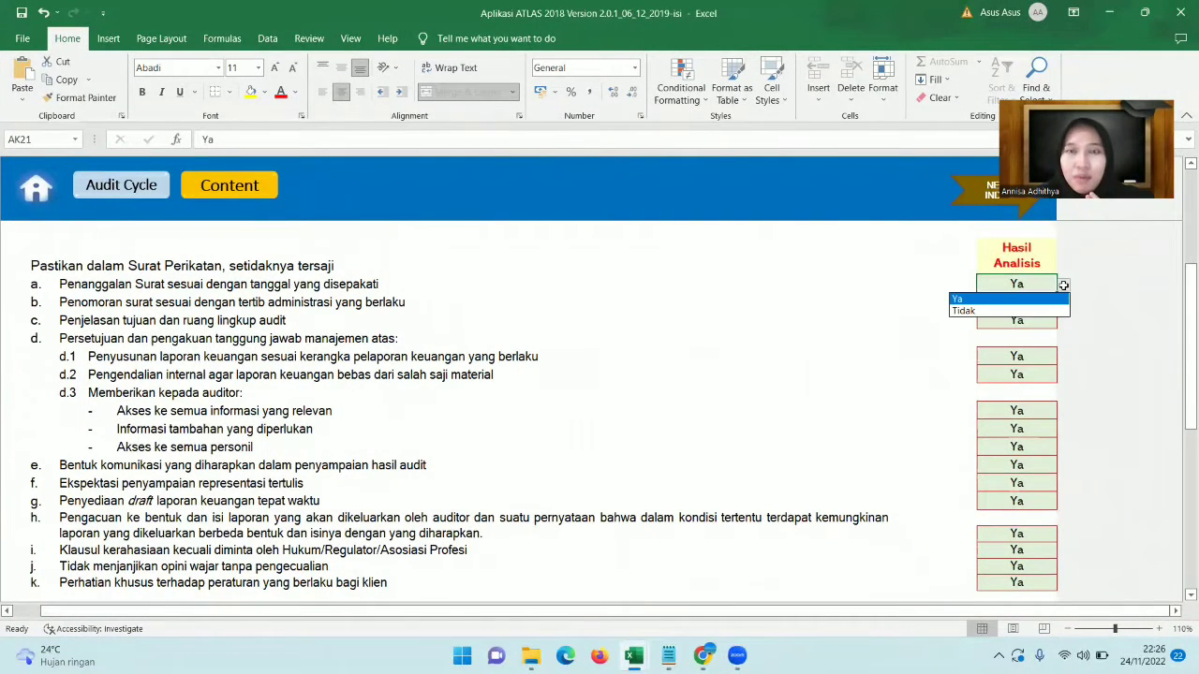
{"action": "left_click", "coordinate": [1008, 298]}
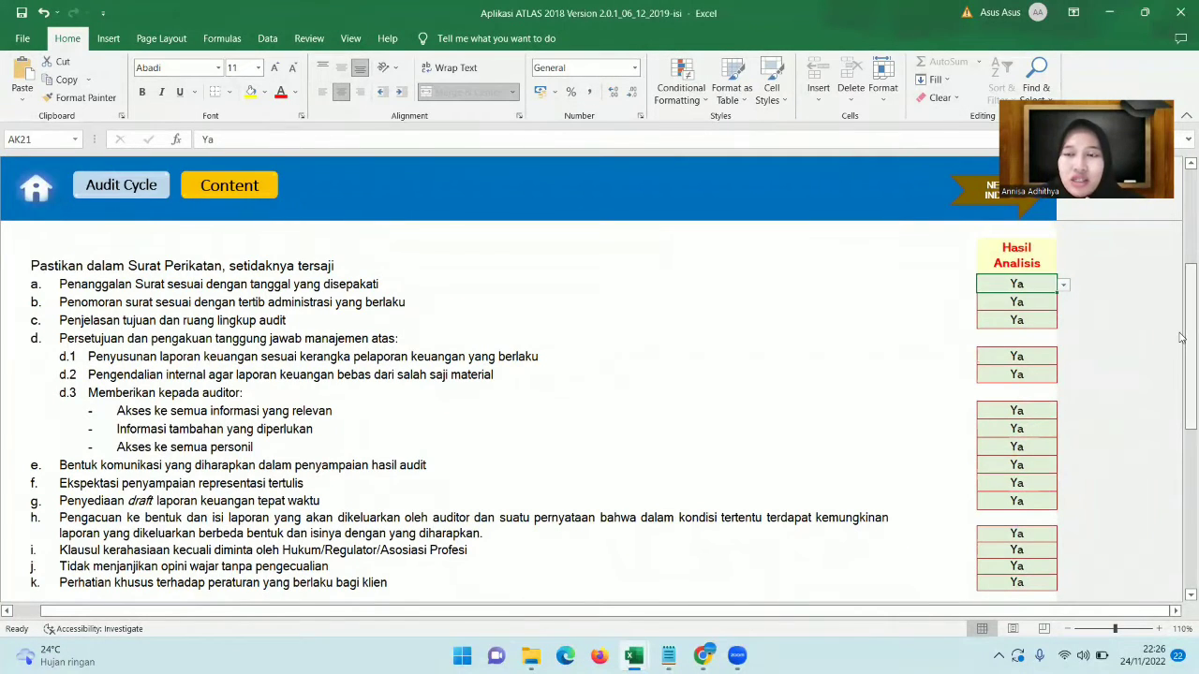
{"action": "left_click_drag", "start_coordinate": [1182, 340], "coordinate": [1182, 343]}
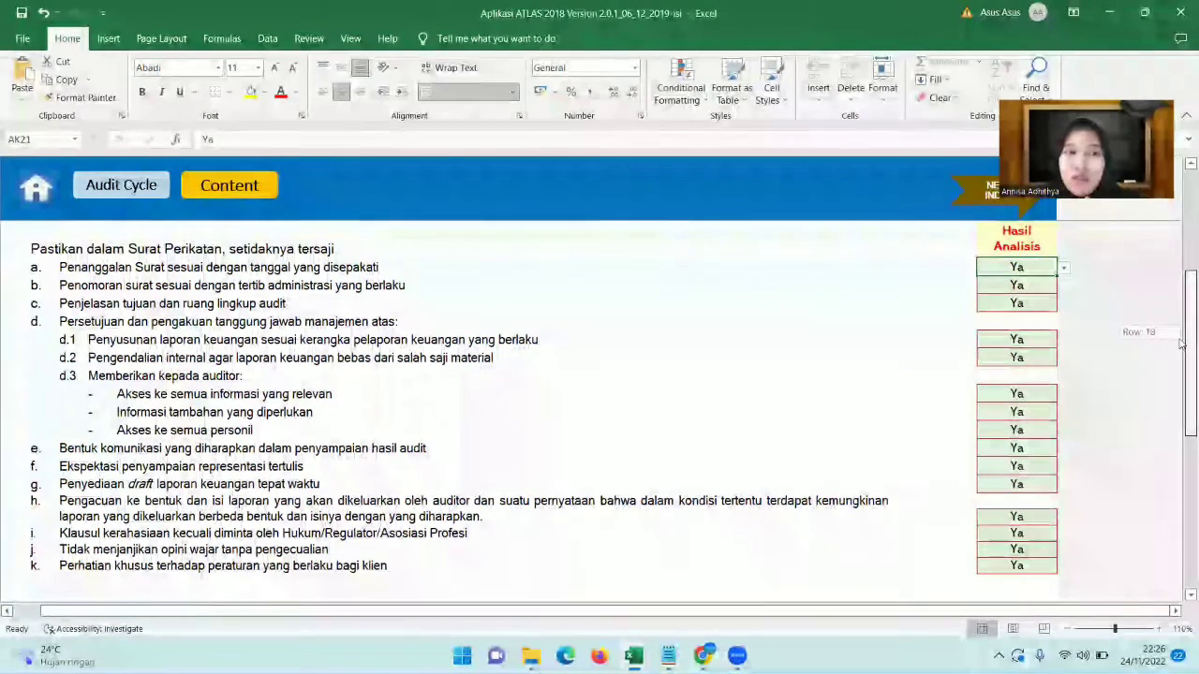
{"action": "left_click_drag", "start_coordinate": [1182, 344], "coordinate": [1182, 345]}
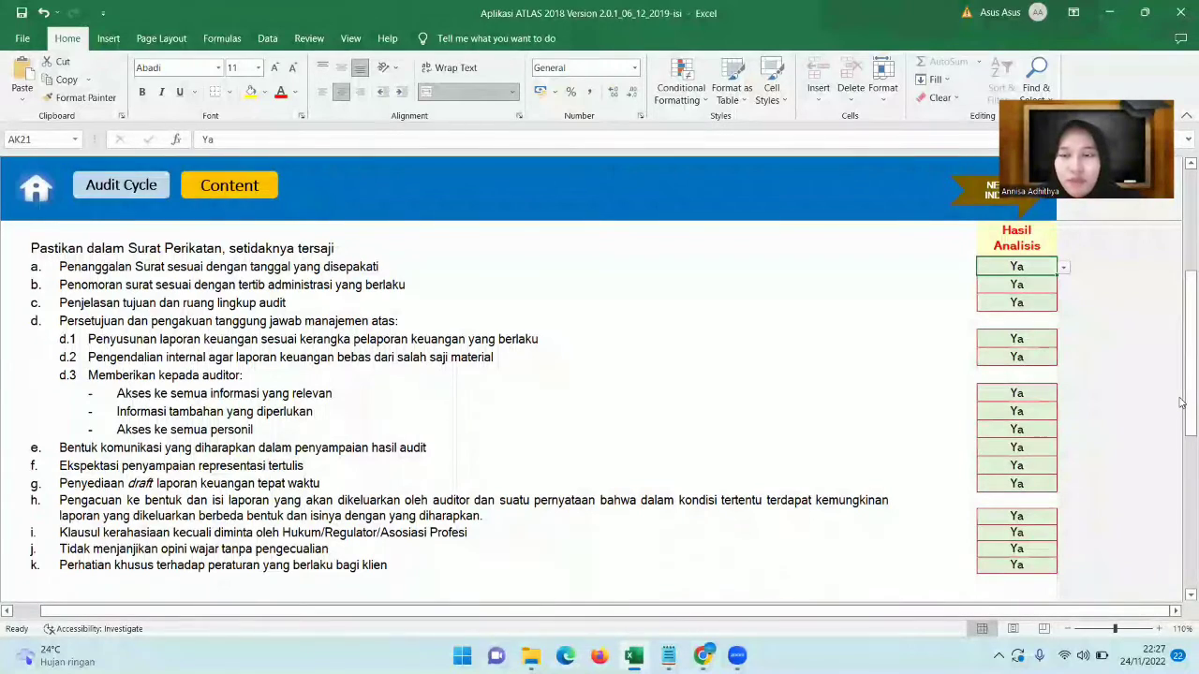
{"action": "left_click_drag", "start_coordinate": [1181, 432], "coordinate": [1182, 502]}
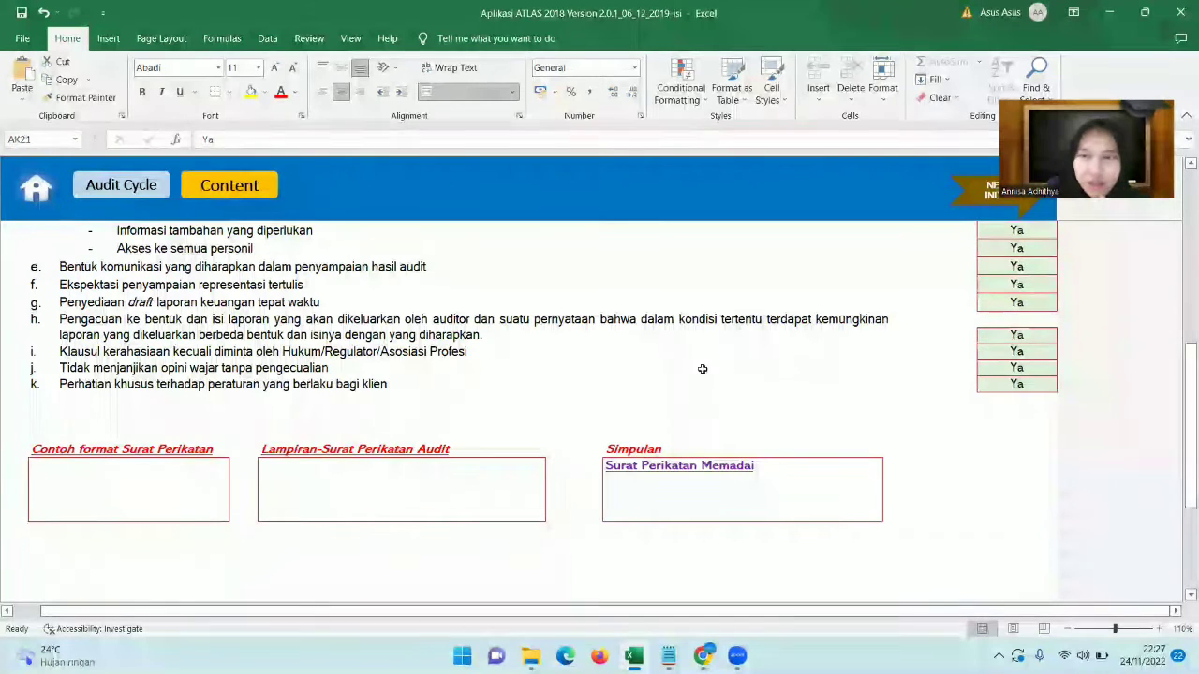
{"action": "left_click_drag", "start_coordinate": [1186, 401], "coordinate": [1182, 353]}
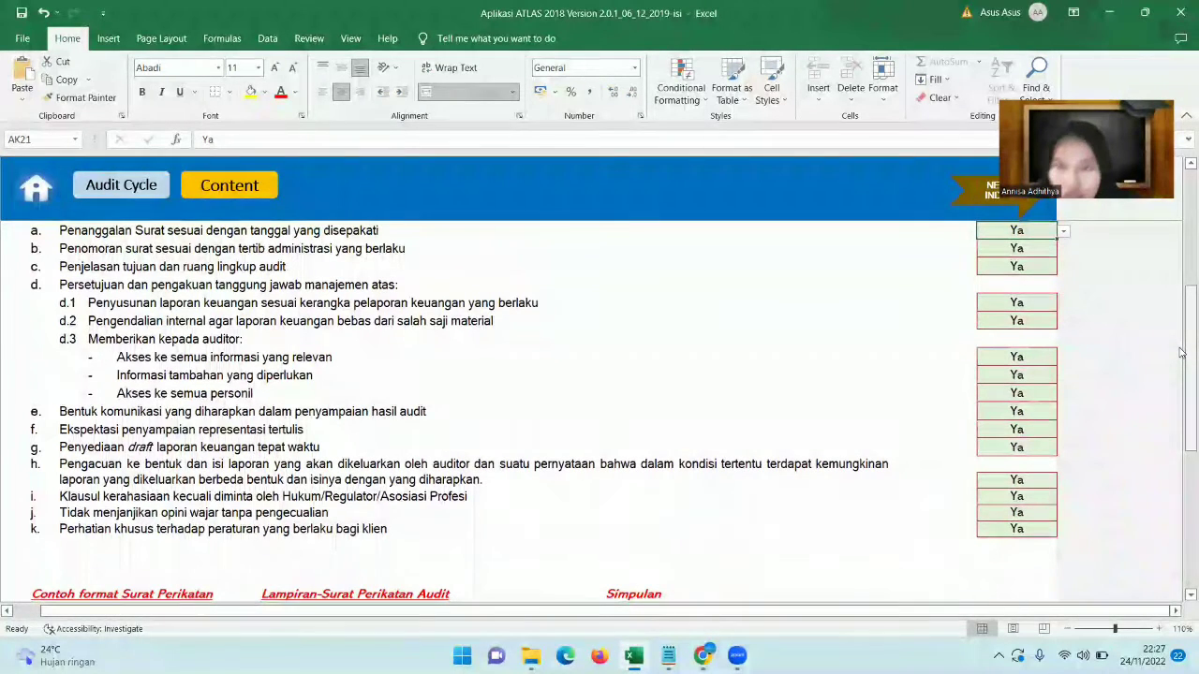
{"action": "left_click_drag", "start_coordinate": [1182, 352], "coordinate": [1182, 371]}
Set the Hasil Analisis of item e, Bentuk komunikasi, in cell AK31 to Tidak and check the Simpulan section below
{"action": "left_click", "coordinate": [1019, 393]}
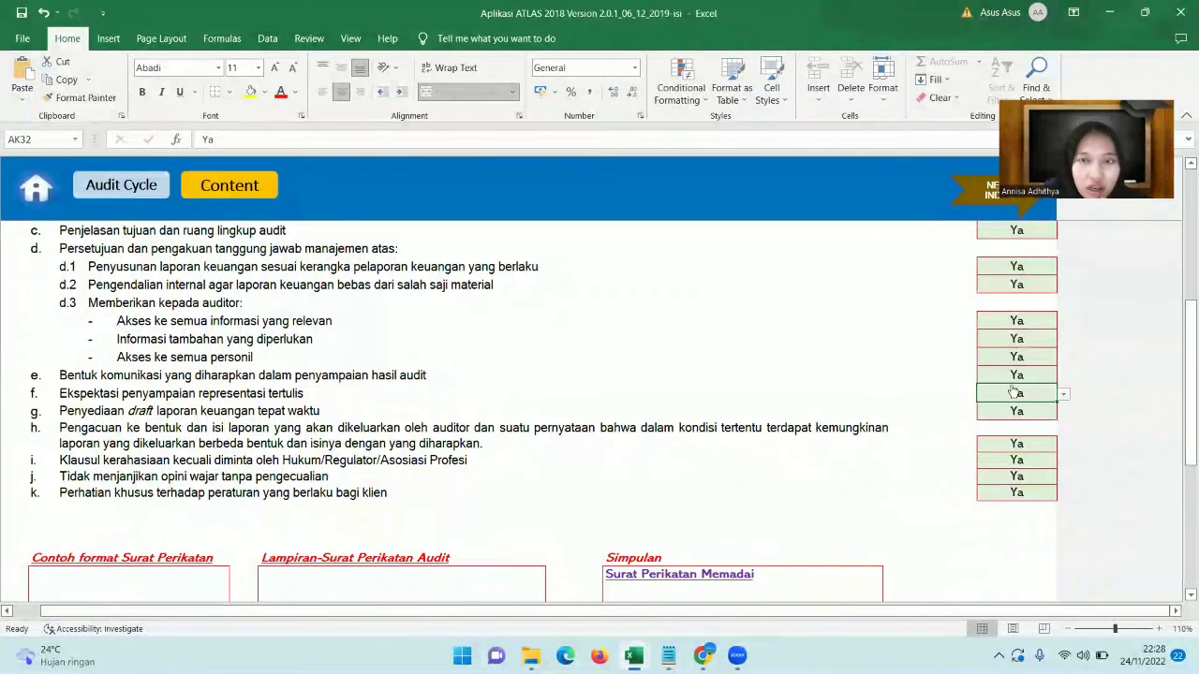
{"action": "left_click", "coordinate": [1011, 376]}
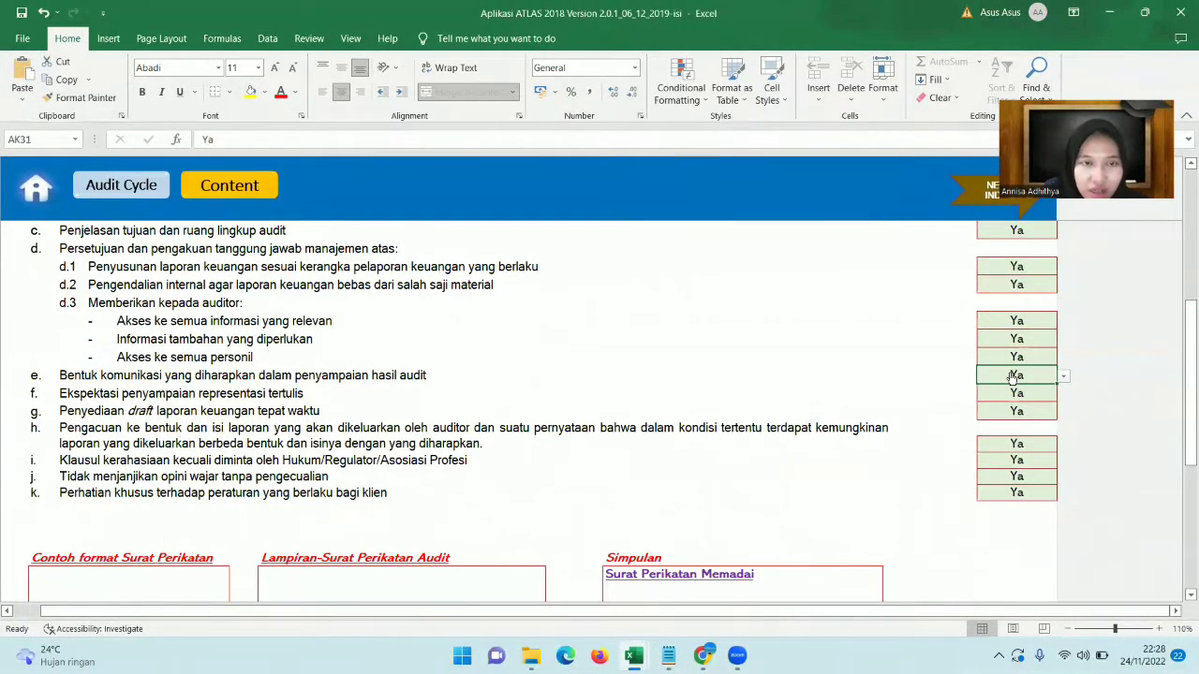
{"action": "left_click", "coordinate": [1064, 376]}
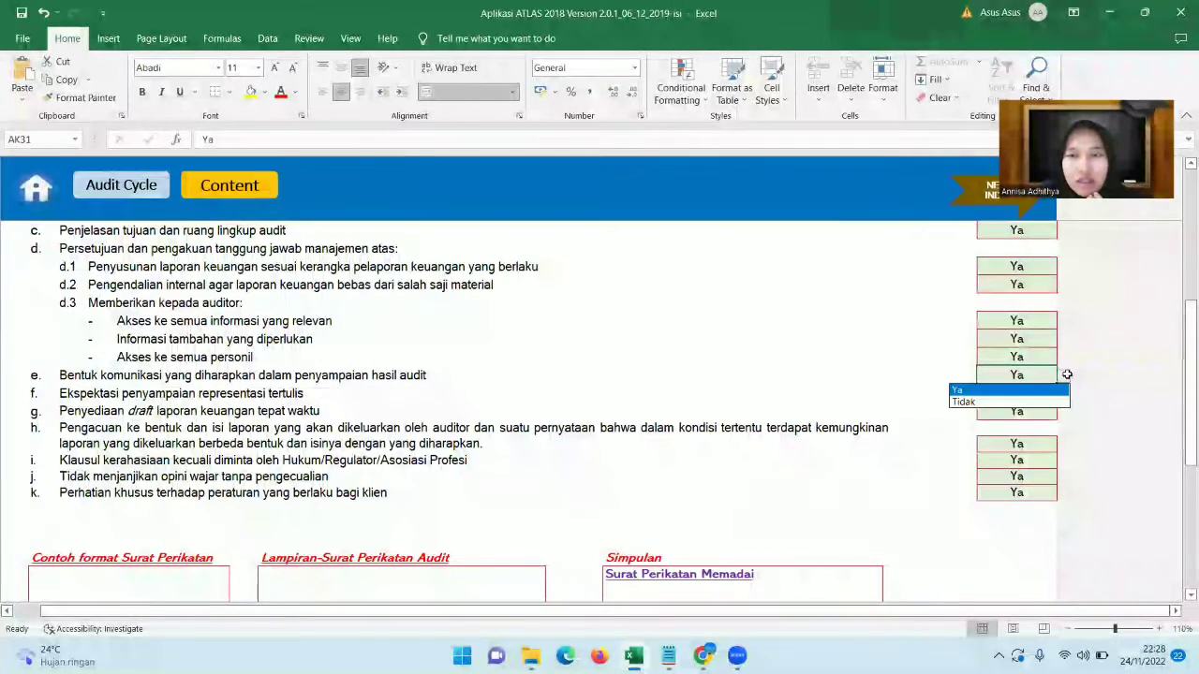
{"action": "left_click", "coordinate": [1025, 401]}
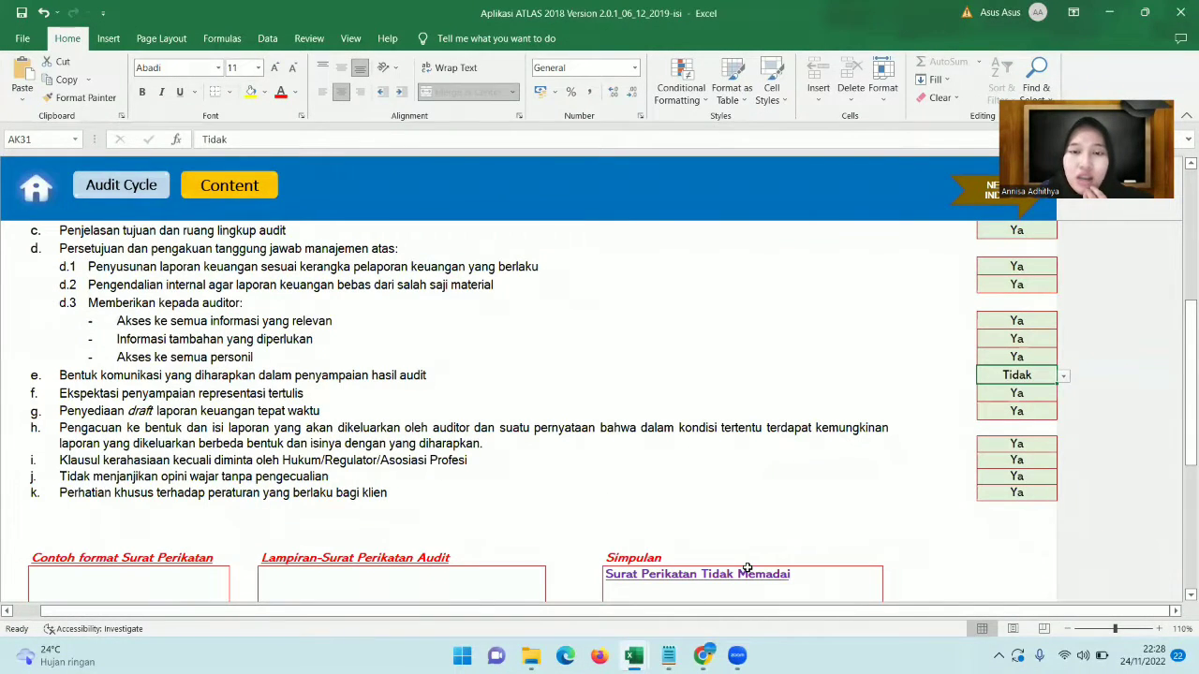
{"action": "left_click_drag", "start_coordinate": [1183, 450], "coordinate": [1182, 506]}
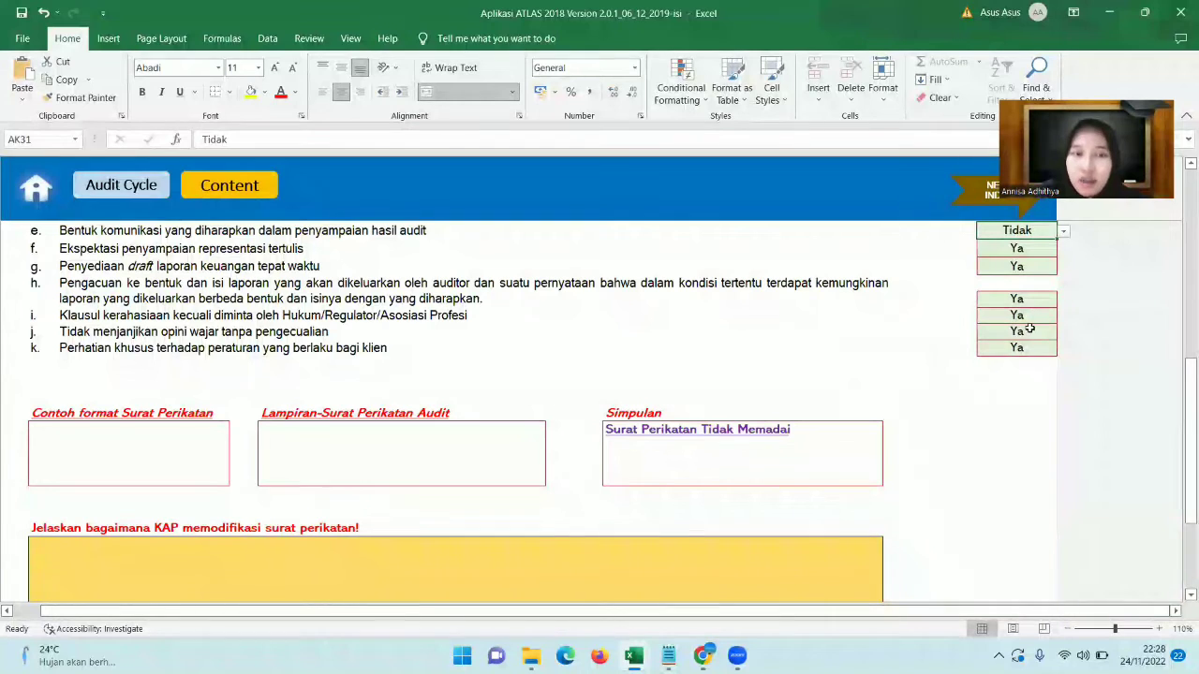
Set the Hasil Analisis of item e in cell AK31 back to Ya and review the end of the working paper
{"action": "left_click", "coordinate": [1063, 232]}
{"action": "left_click", "coordinate": [1034, 244]}
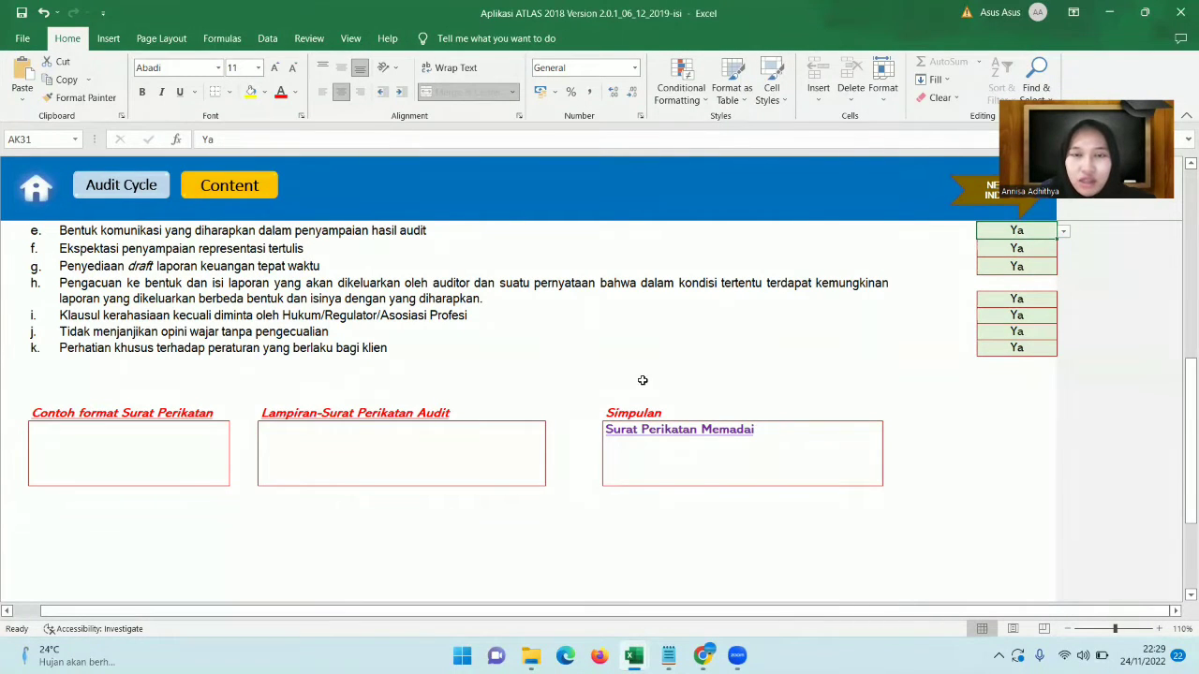
{"action": "left_click_drag", "start_coordinate": [1182, 471], "coordinate": [1182, 584]}
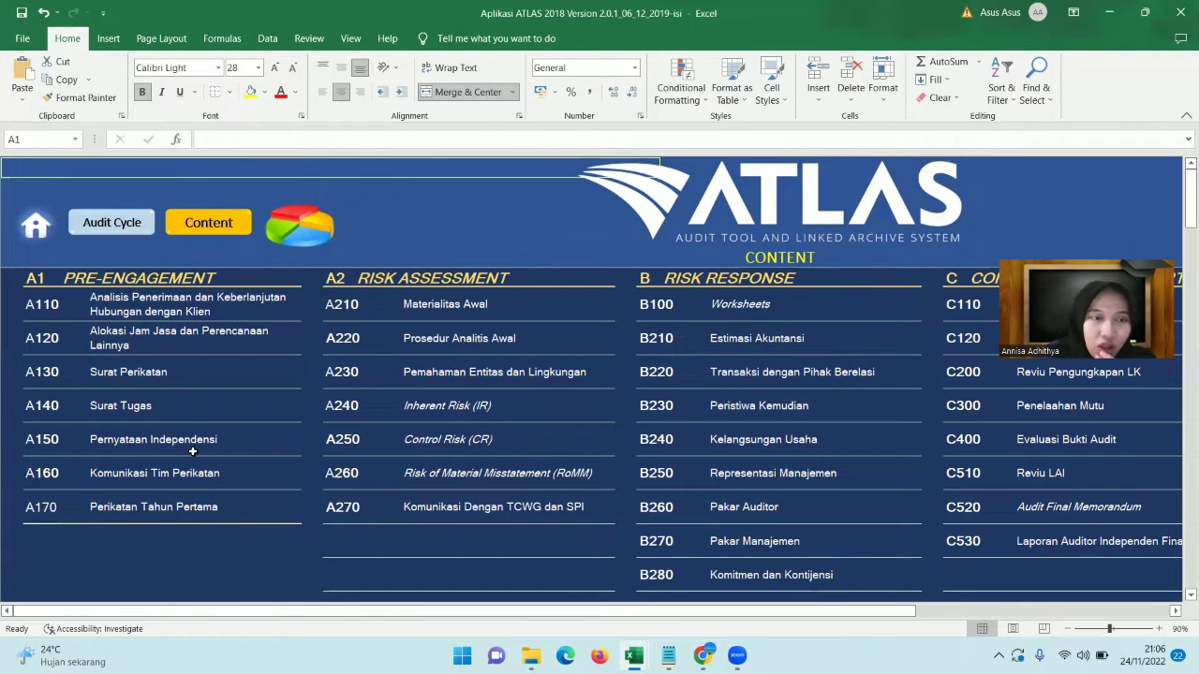
Open the A220 Prosedur Analitis Awal working paper from the Content page and follow its A.220.1 index for the inter-period comparison analysis
{"action": "left_click", "coordinate": [334, 347]}
{"action": "left_click", "coordinate": [334, 349]}
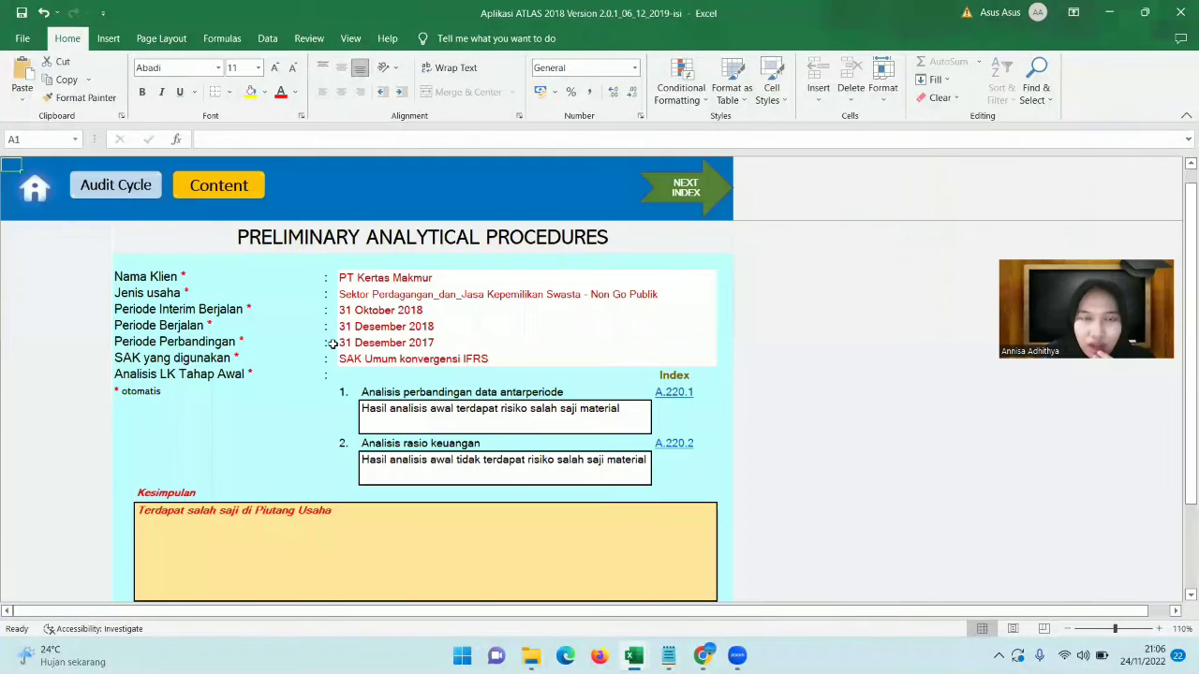
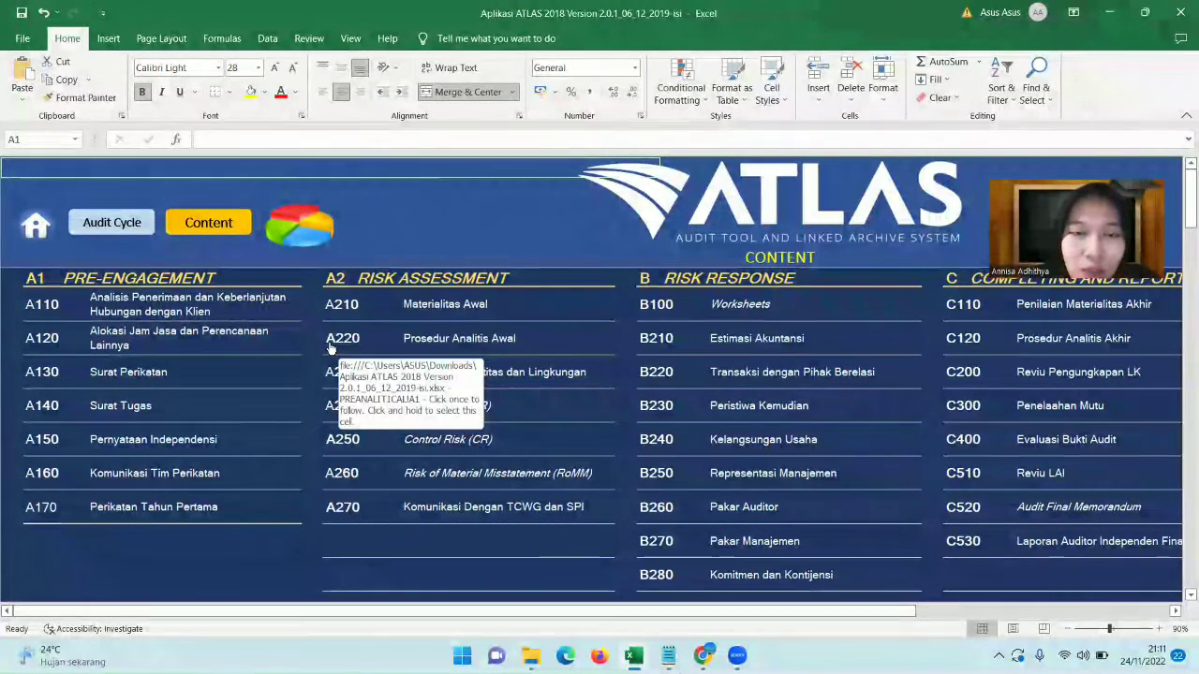
{"action": "left_click", "coordinate": [330, 349]}
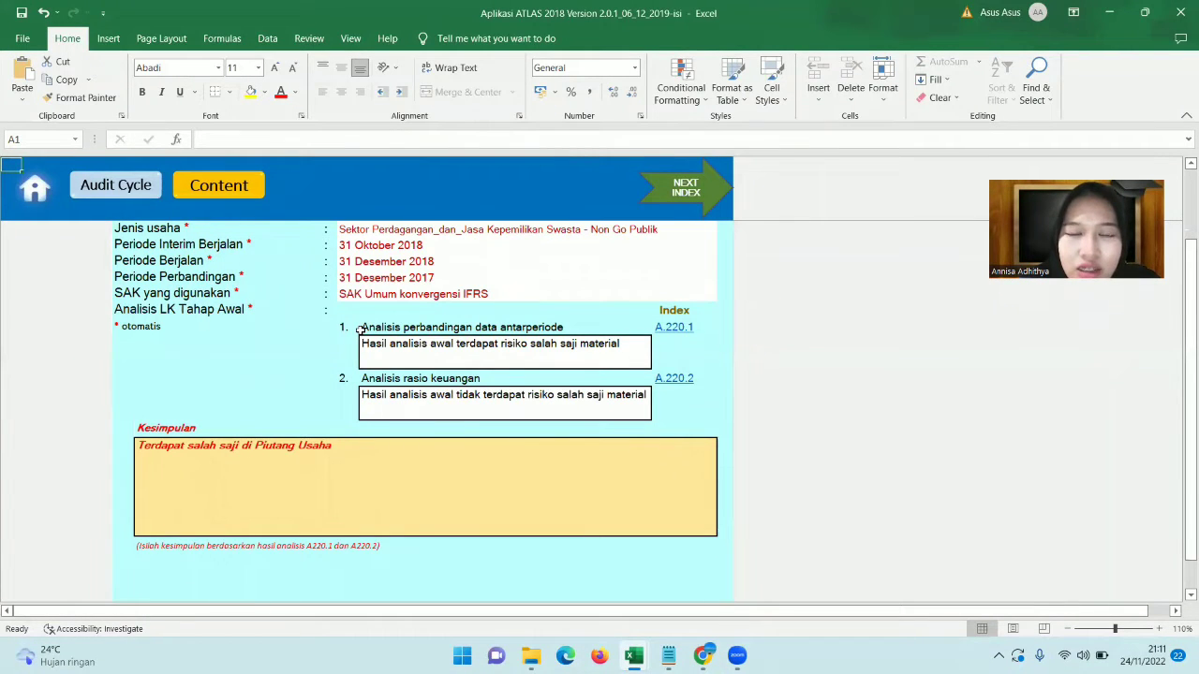
{"action": "left_click", "coordinate": [671, 329]}
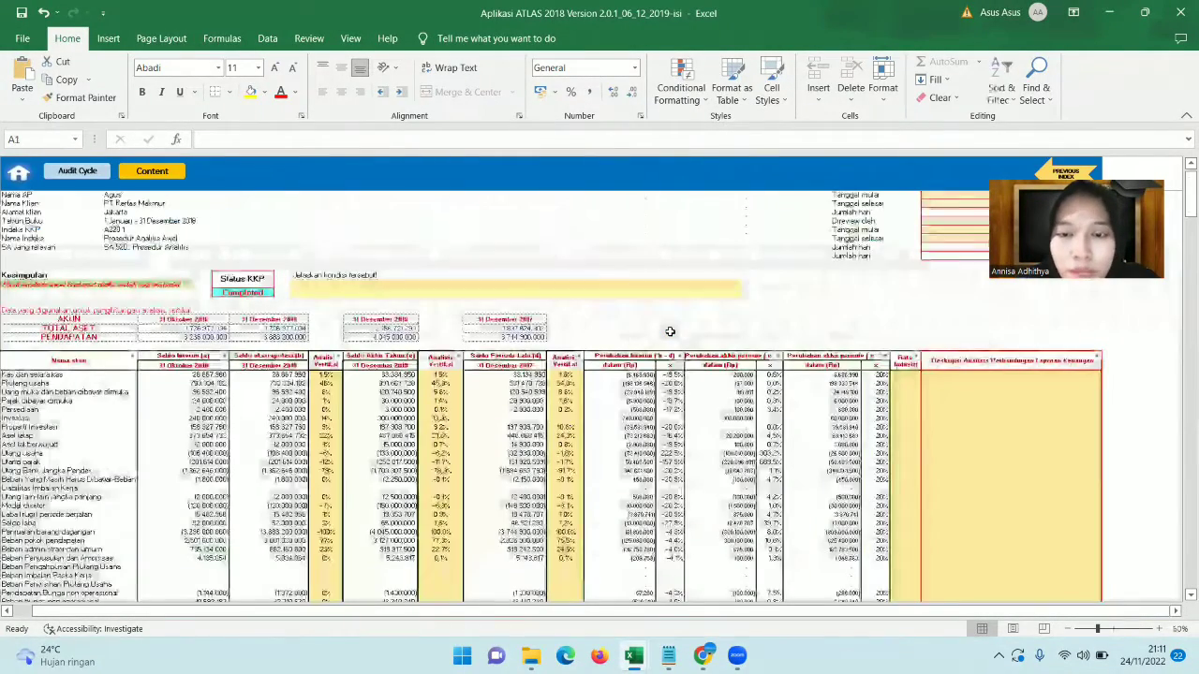
Examine the A220.1 account comparison table and open the choices for the Kesimpulan in cell E18
{"action": "scroll", "coordinate": [670, 331], "scroll_direction": "up", "scroll_amount": 1}
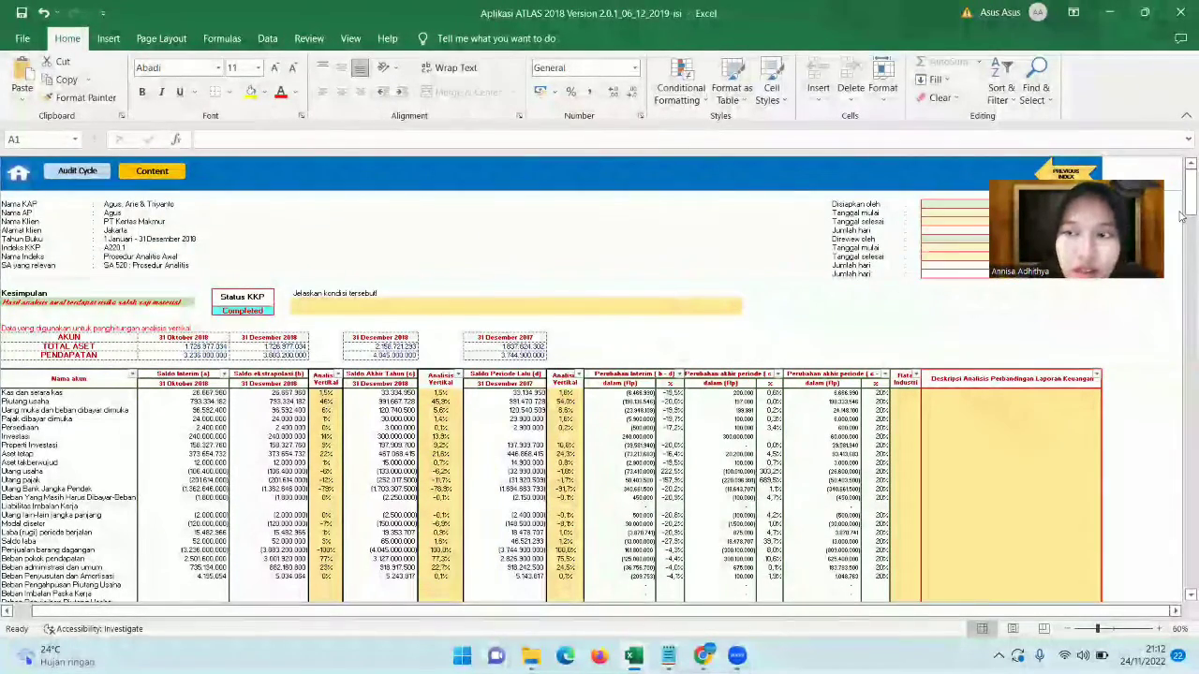
{"action": "left_click_drag", "start_coordinate": [1183, 213], "coordinate": [1181, 187]}
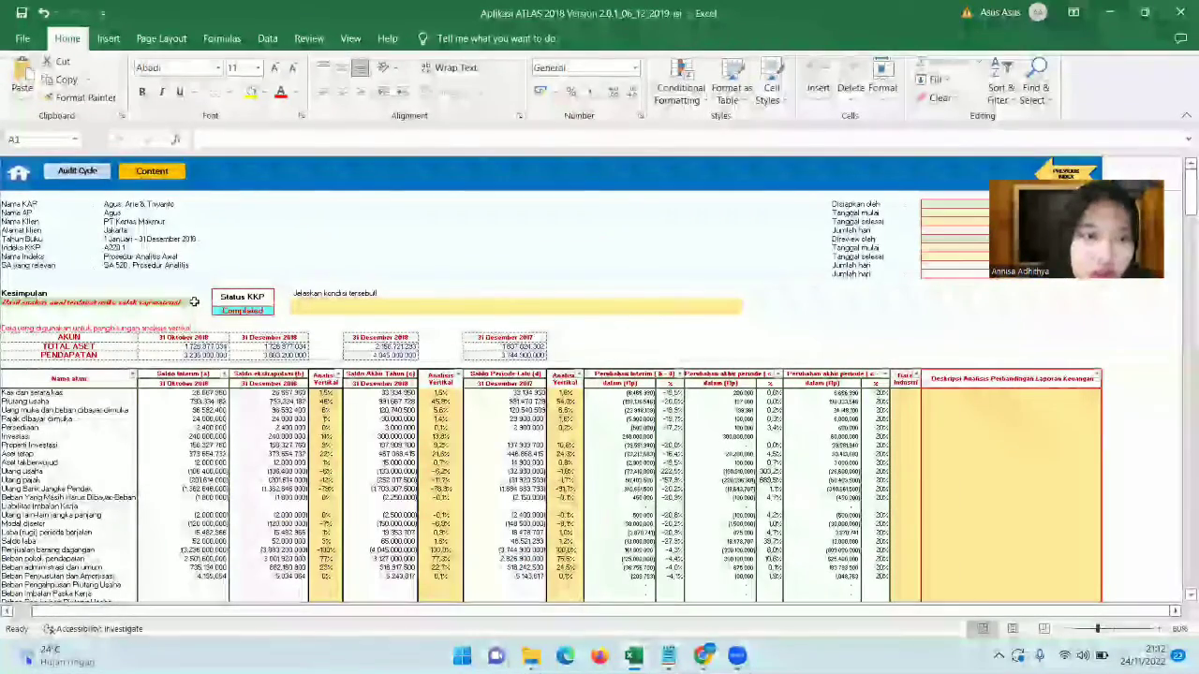
{"action": "left_click", "coordinate": [192, 303]}
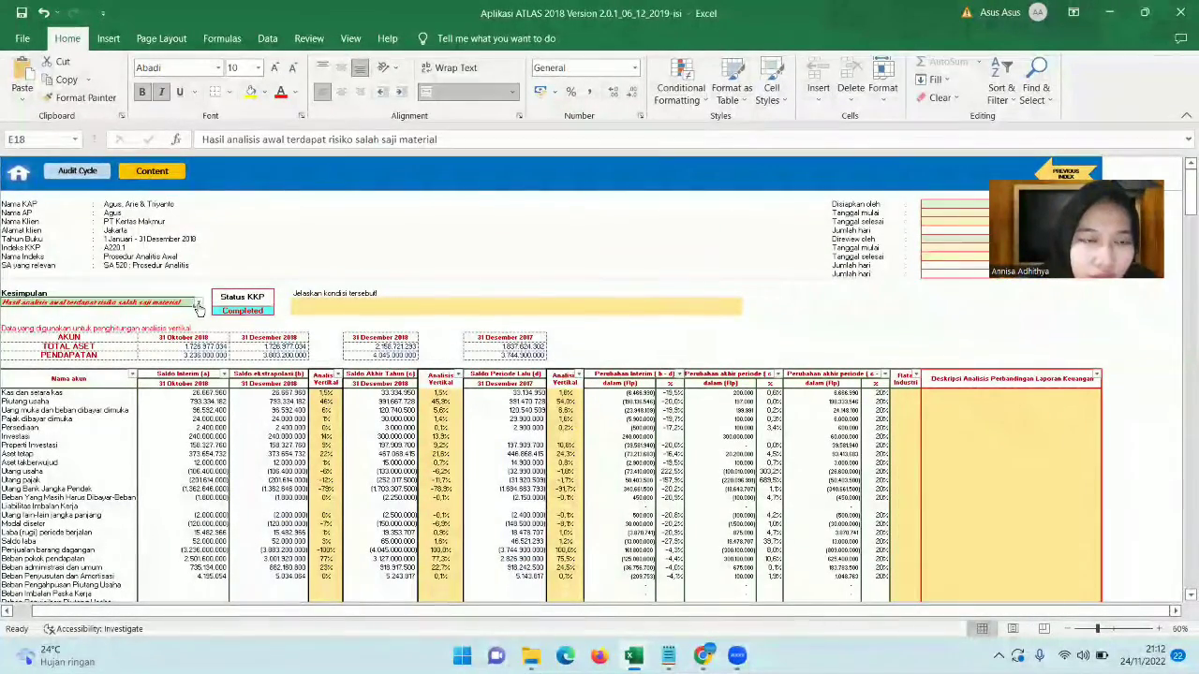
{"action": "left_click", "coordinate": [197, 303]}
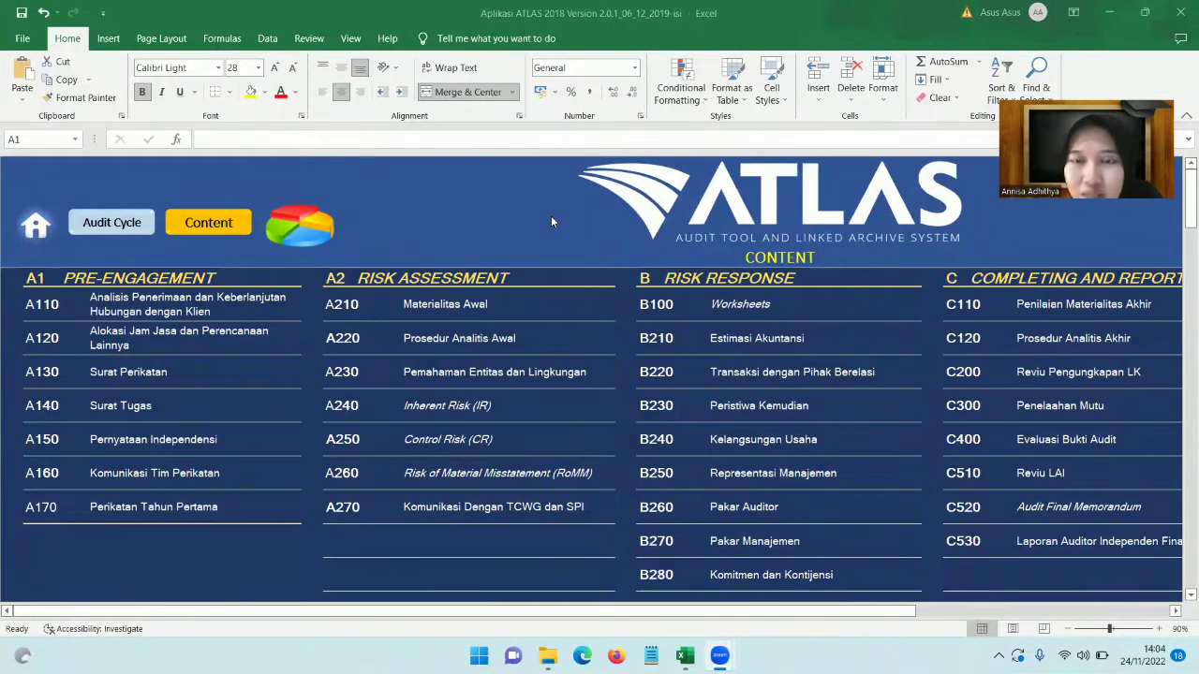
Open the B100 Worksheets page from the Content page and go to index B120, Procedures Mapping & Lead Schedule
{"action": "left_click", "coordinate": [643, 309]}
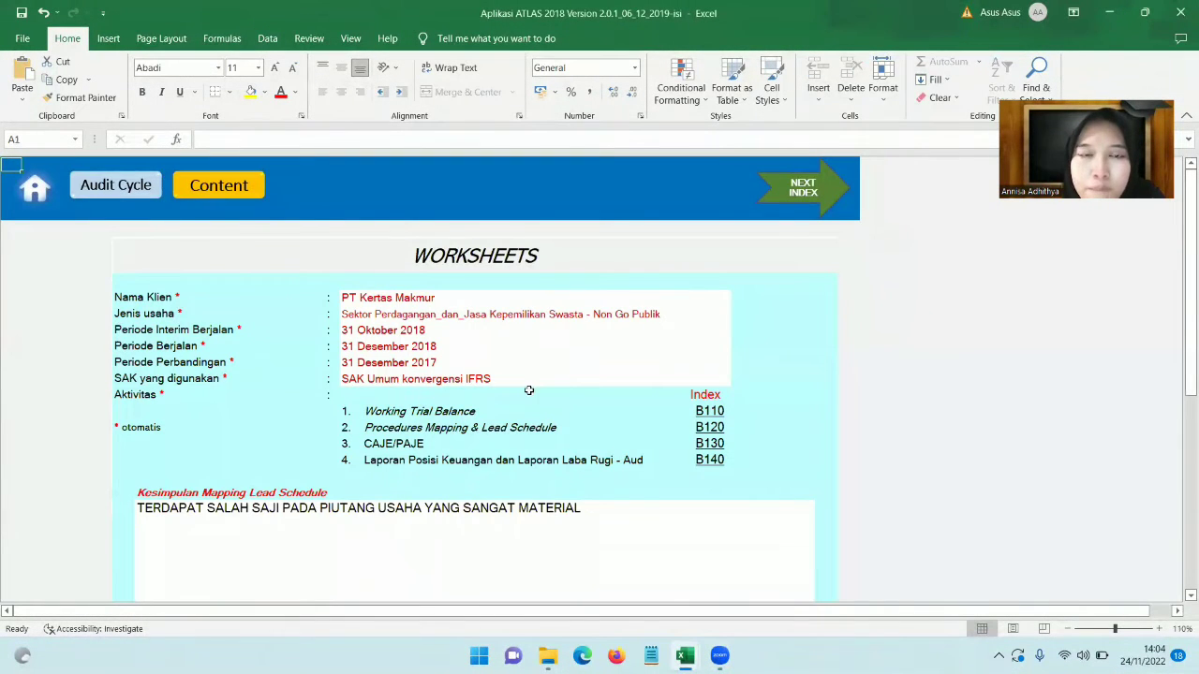
{"action": "left_click_drag", "start_coordinate": [1182, 343], "coordinate": [1181, 380]}
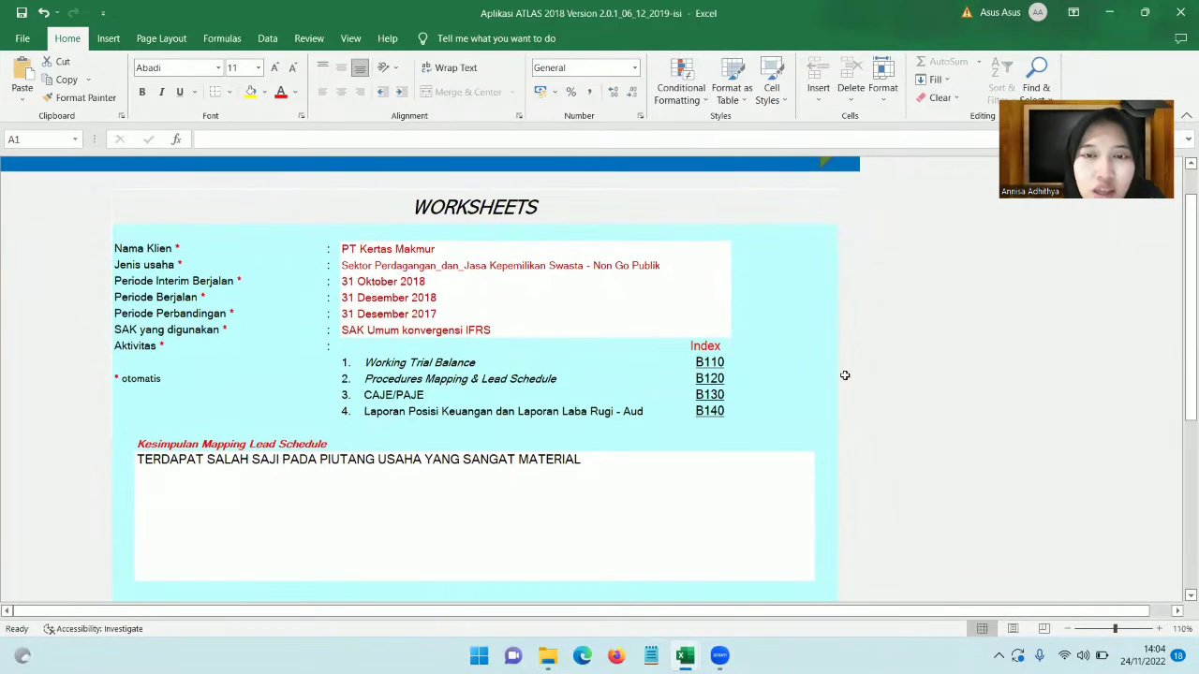
{"action": "left_click", "coordinate": [699, 384]}
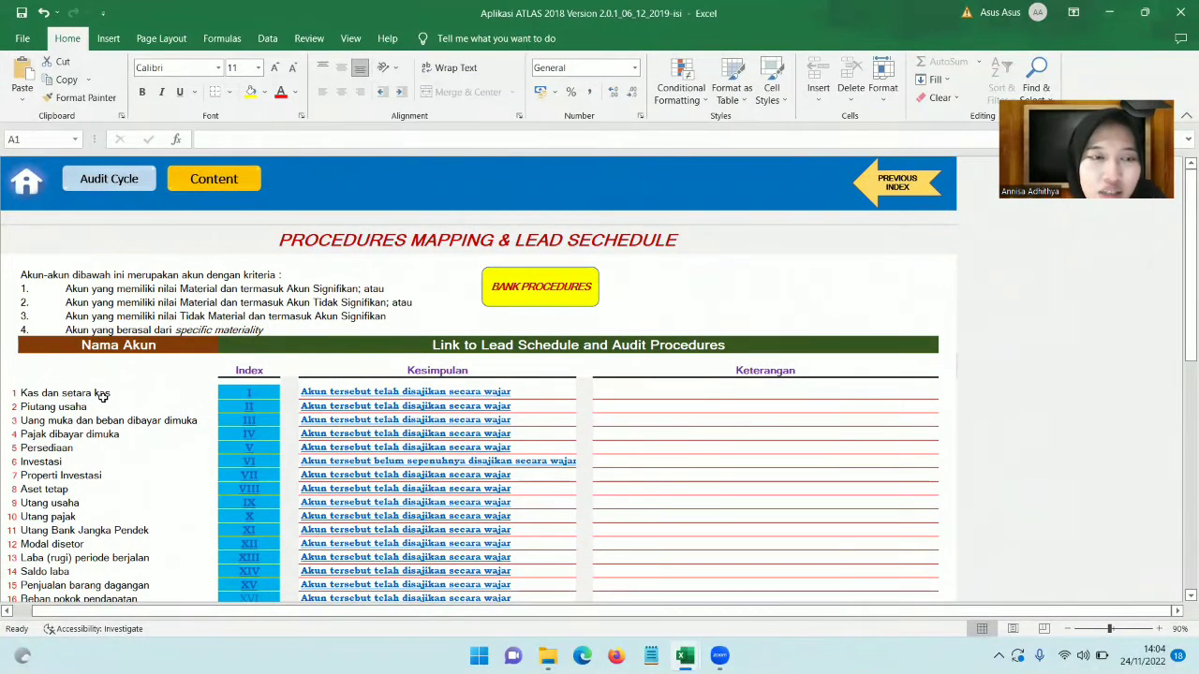
Open lead schedule I for Kas dan setara kas and examine its materiality, sample size calculation and Simpulan
{"action": "left_click", "coordinate": [250, 399]}
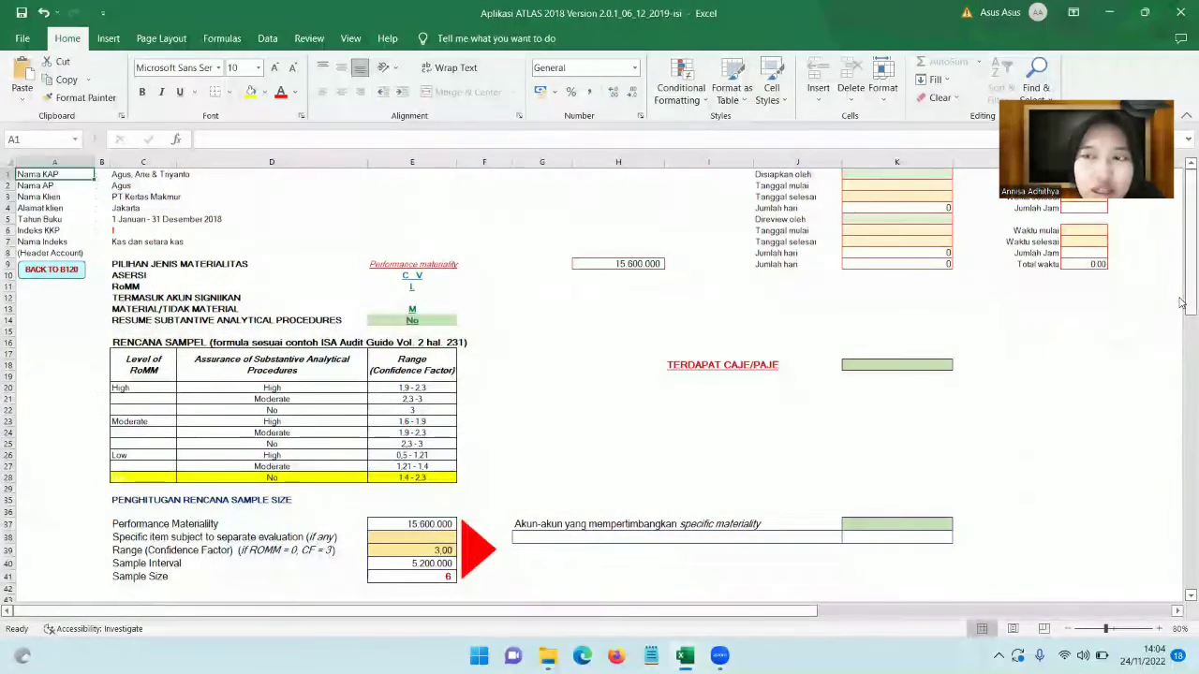
{"action": "left_click_drag", "start_coordinate": [1185, 298], "coordinate": [1182, 268]}
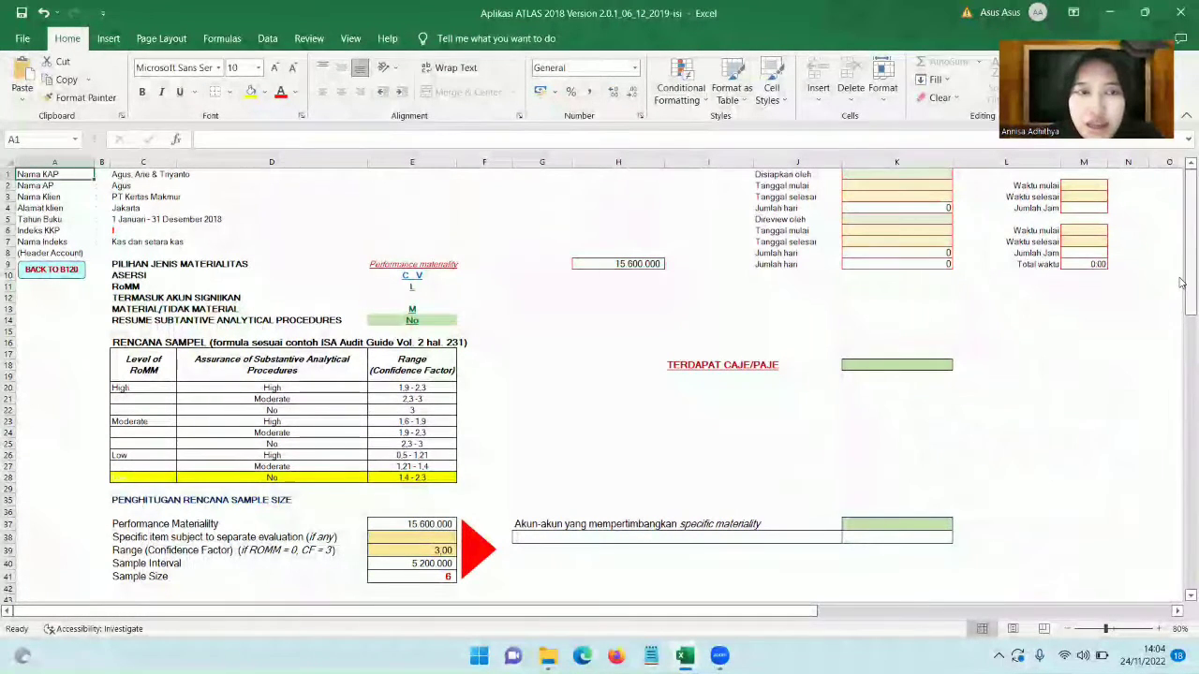
{"action": "left_click_drag", "start_coordinate": [1182, 301], "coordinate": [1182, 325]}
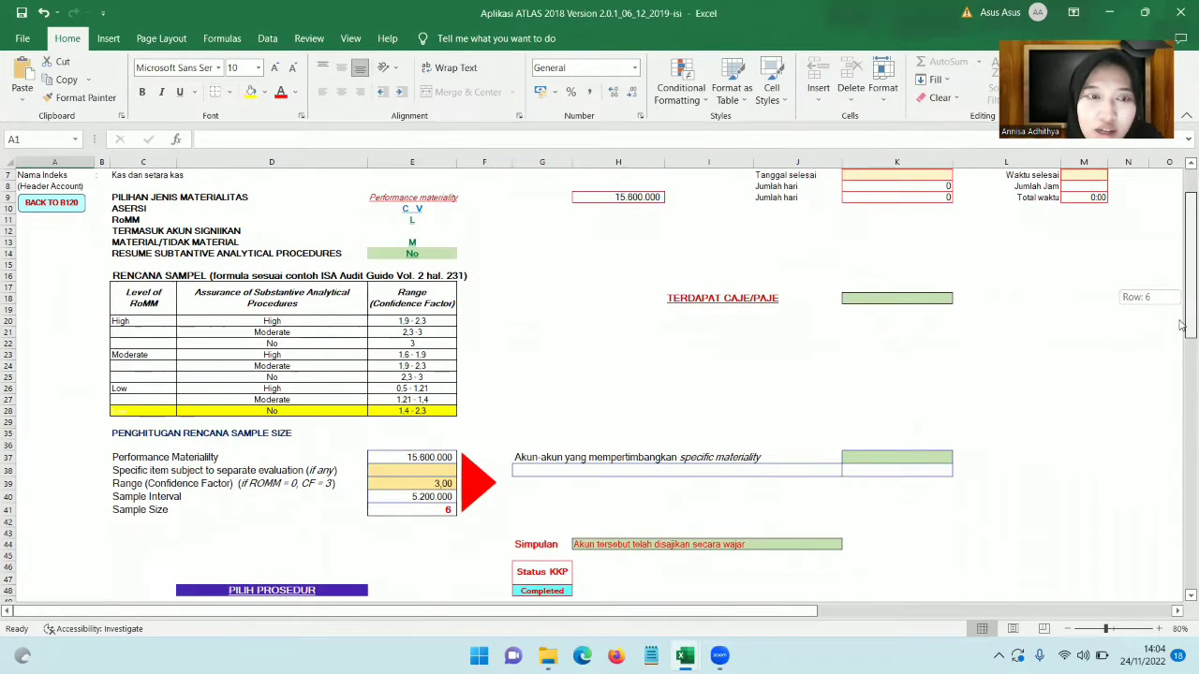
{"action": "left_click_drag", "start_coordinate": [1182, 325], "coordinate": [1182, 325]}
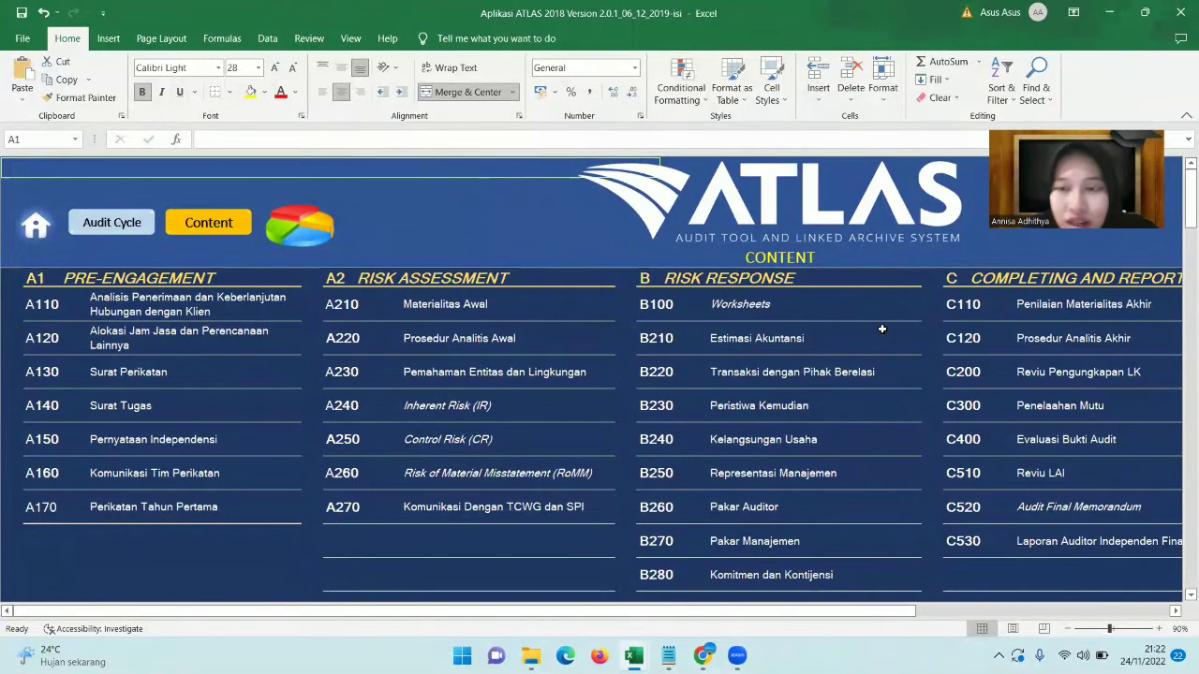
Open the C200 Reviu Pengungkapan LK working paper from the Content page and follow its SAK ETAP link to the C220B disclosure checklist
{"action": "left_click", "coordinate": [952, 375]}
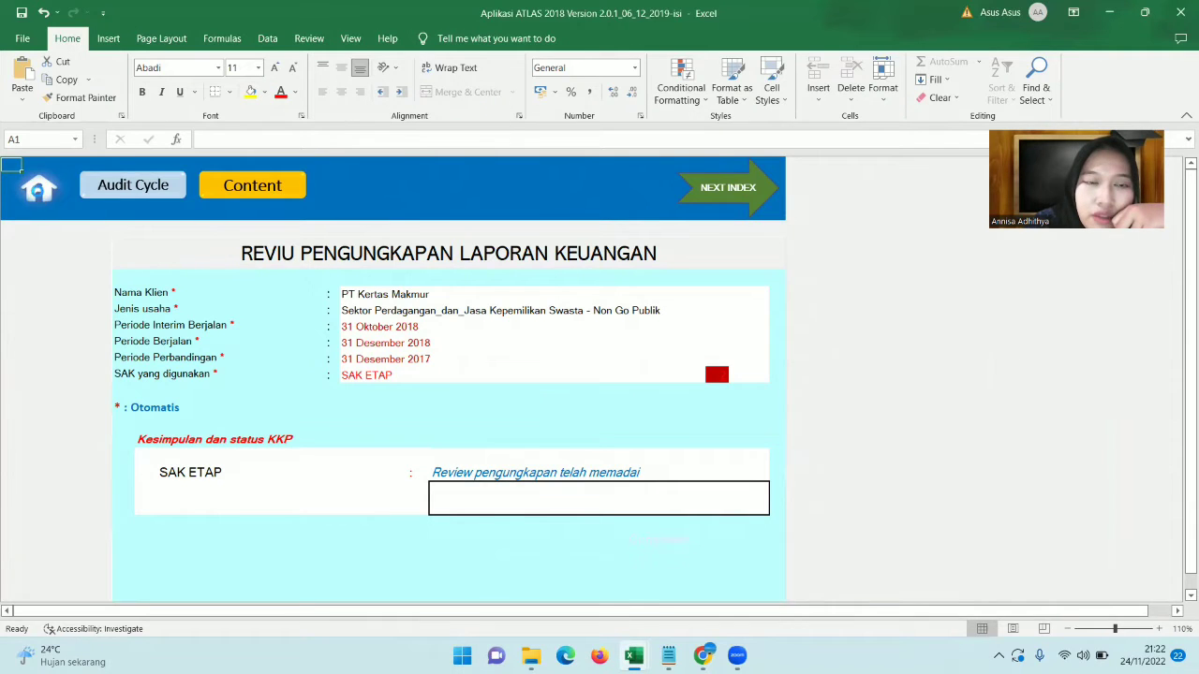
{"action": "left_click", "coordinate": [39, 187]}
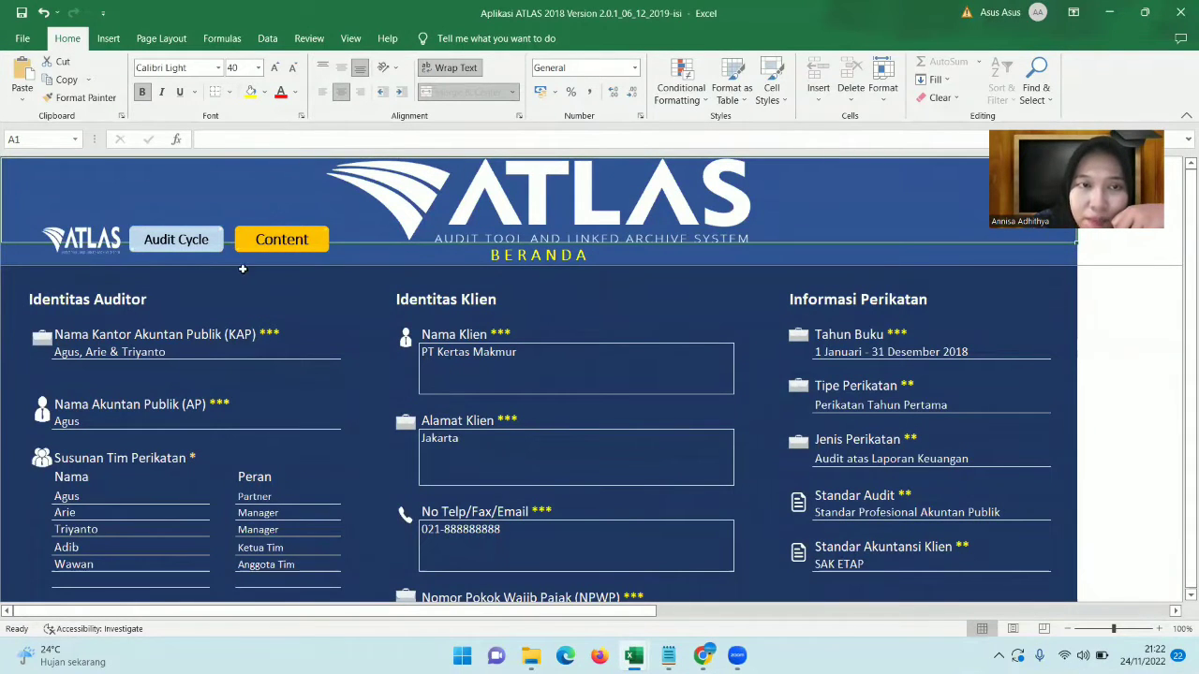
{"action": "left_click", "coordinate": [282, 237]}
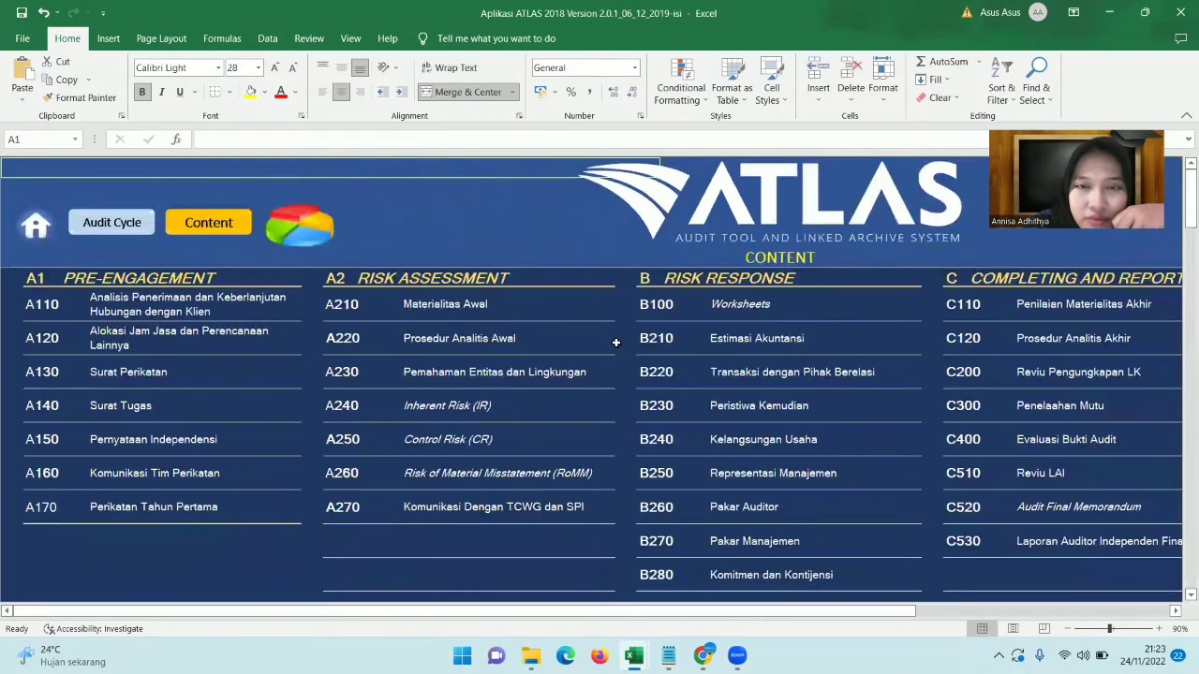
{"action": "left_click", "coordinate": [960, 374]}
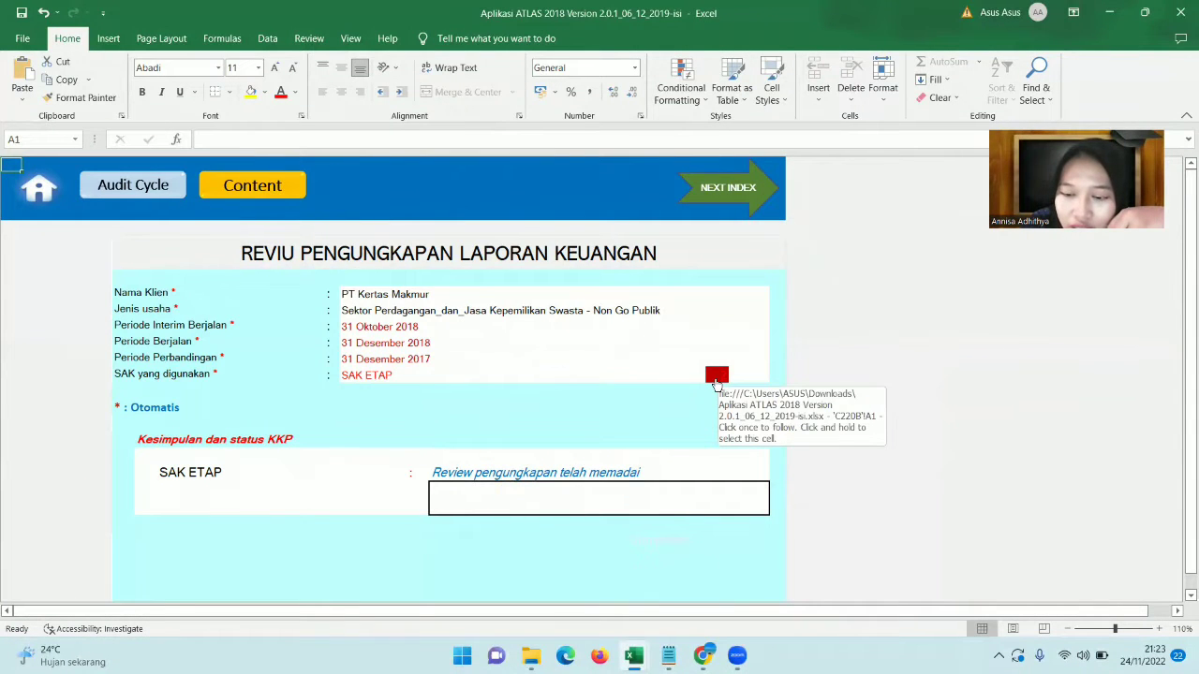
{"action": "left_click", "coordinate": [717, 377]}
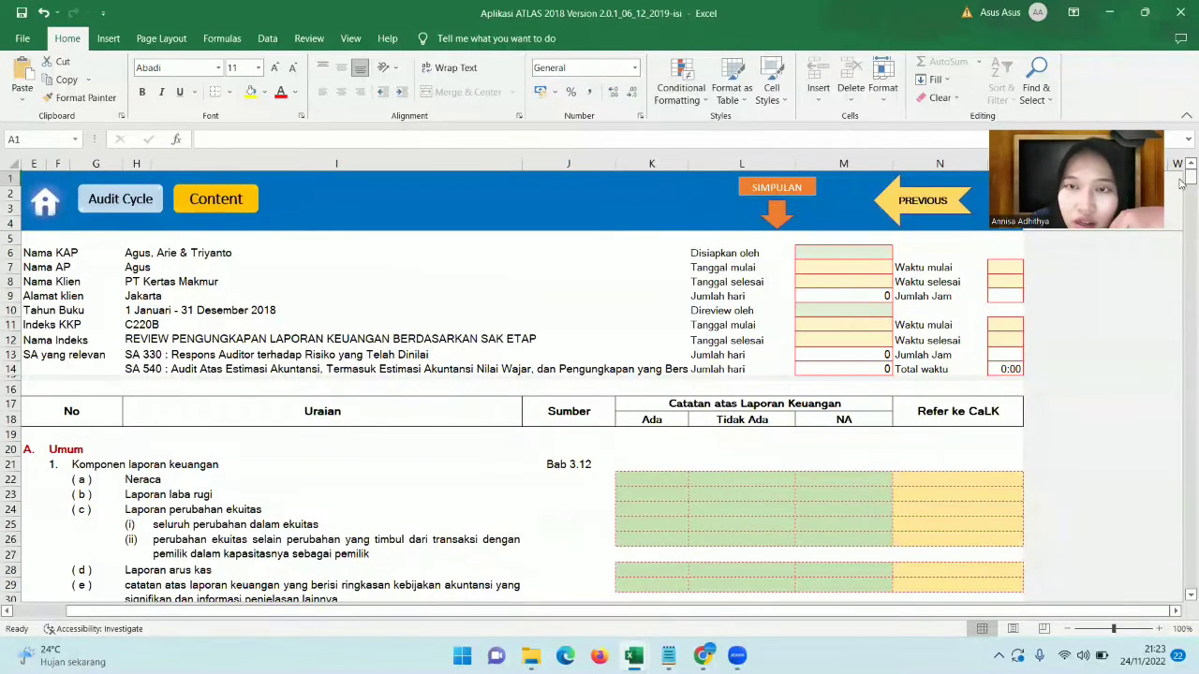
Leave the C220B checklist, open the C400 Evaluasi Bukti Audit working paper and choose YA for question 1 in cell J23
{"action": "left_click", "coordinate": [897, 204]}
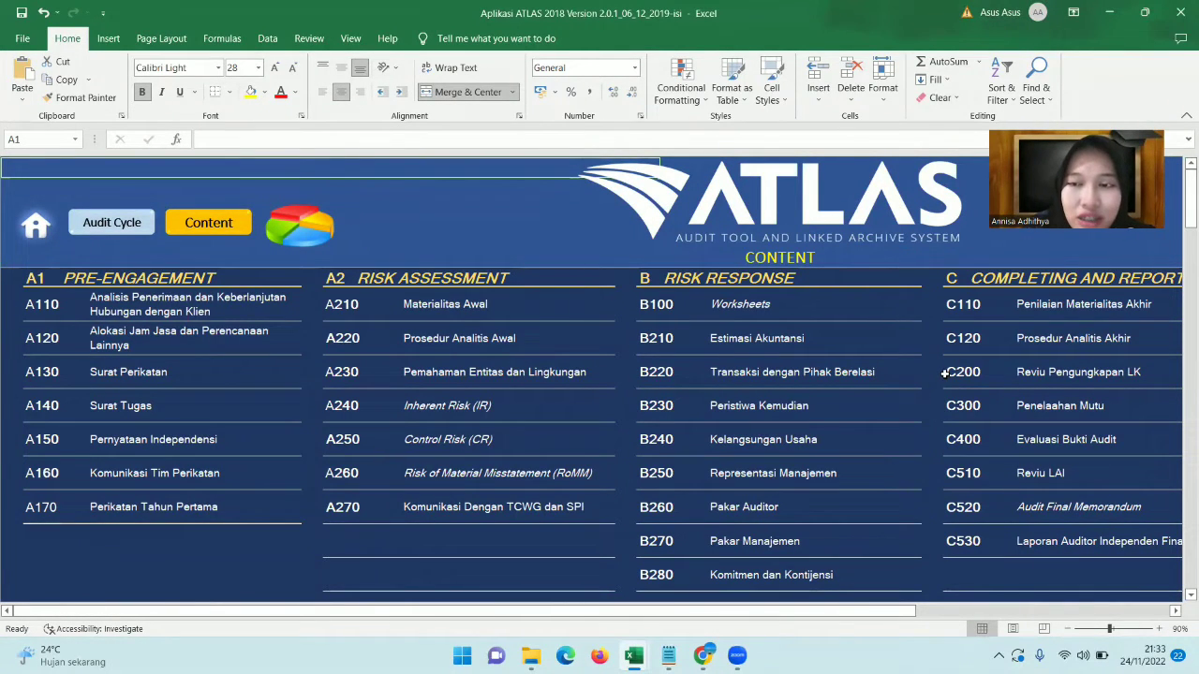
{"action": "left_click", "coordinate": [954, 449]}
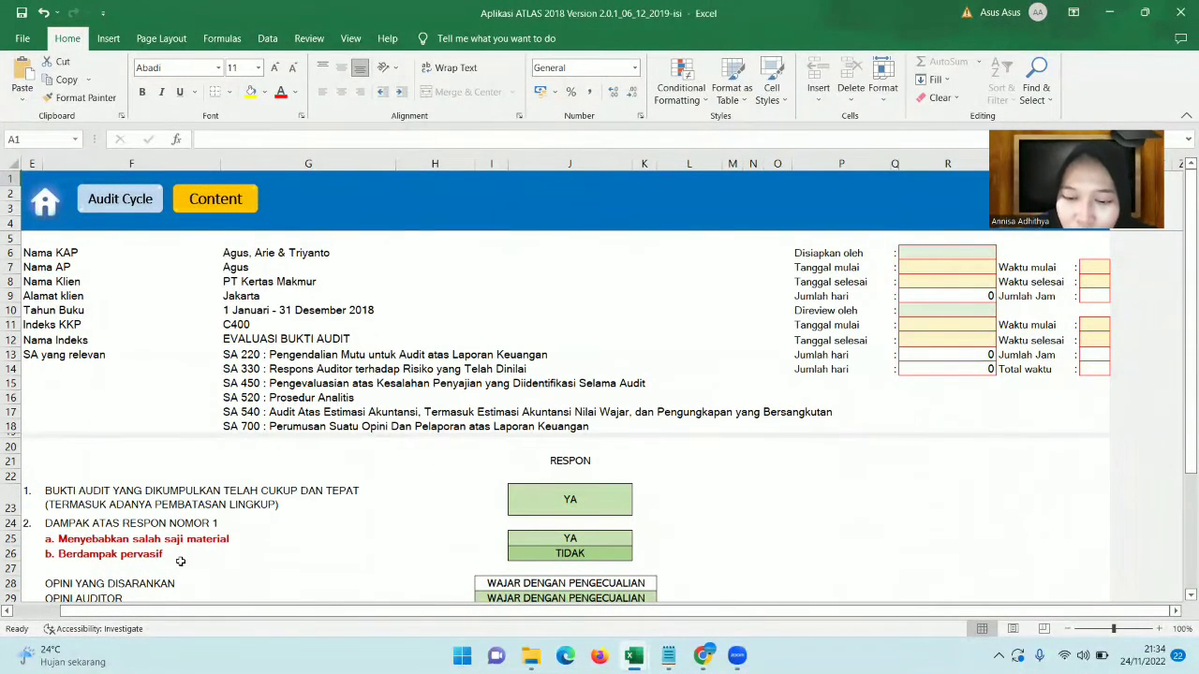
{"action": "left_click", "coordinate": [627, 506]}
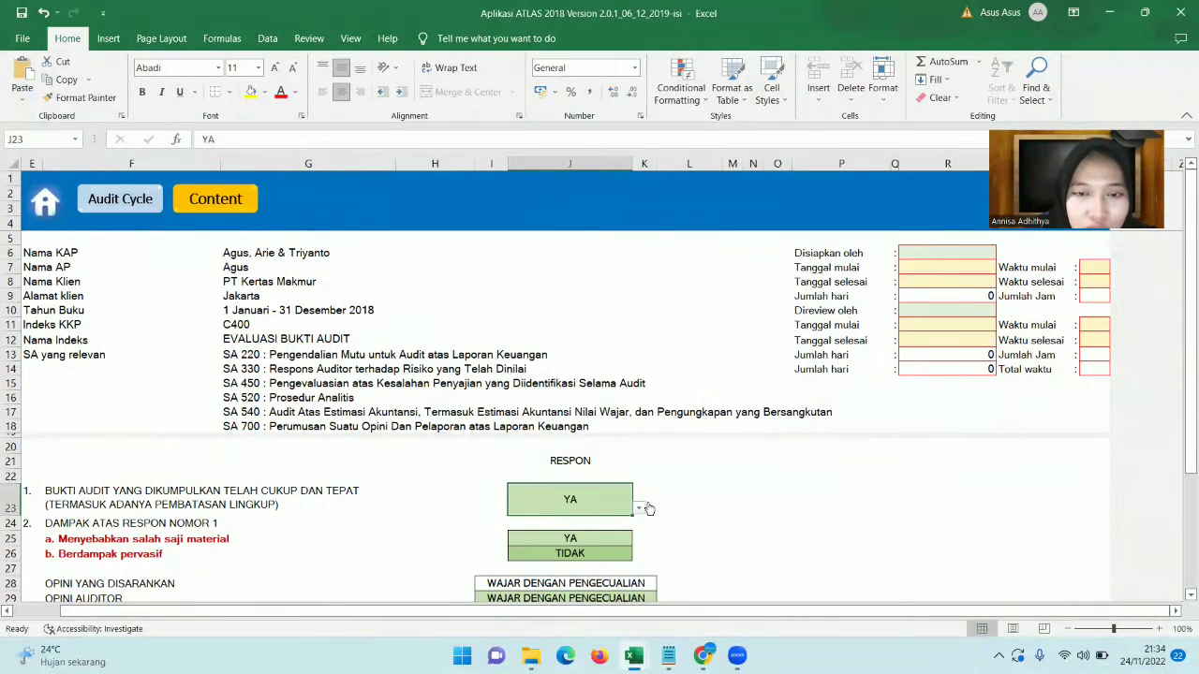
{"action": "left_click", "coordinate": [639, 507]}
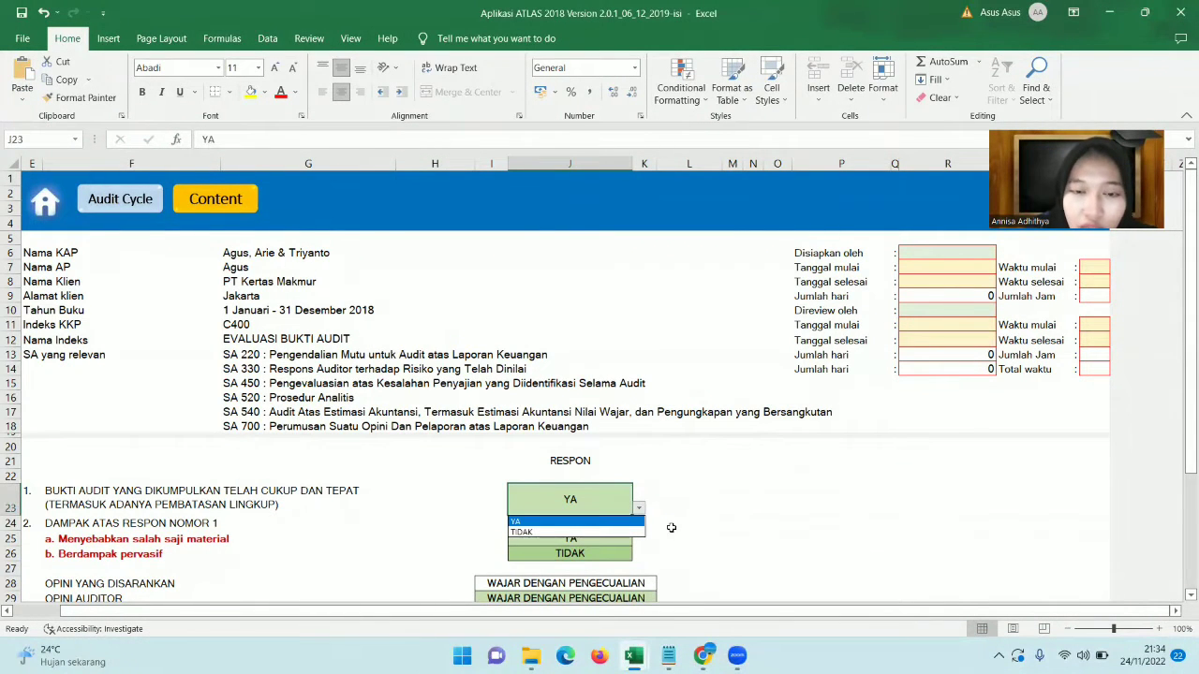
{"action": "left_click", "coordinate": [609, 522]}
Review the response choices for 2a Menyebabkan salah saji material, 2b Berdampak pervasif and question 1
{"action": "left_click", "coordinate": [606, 540]}
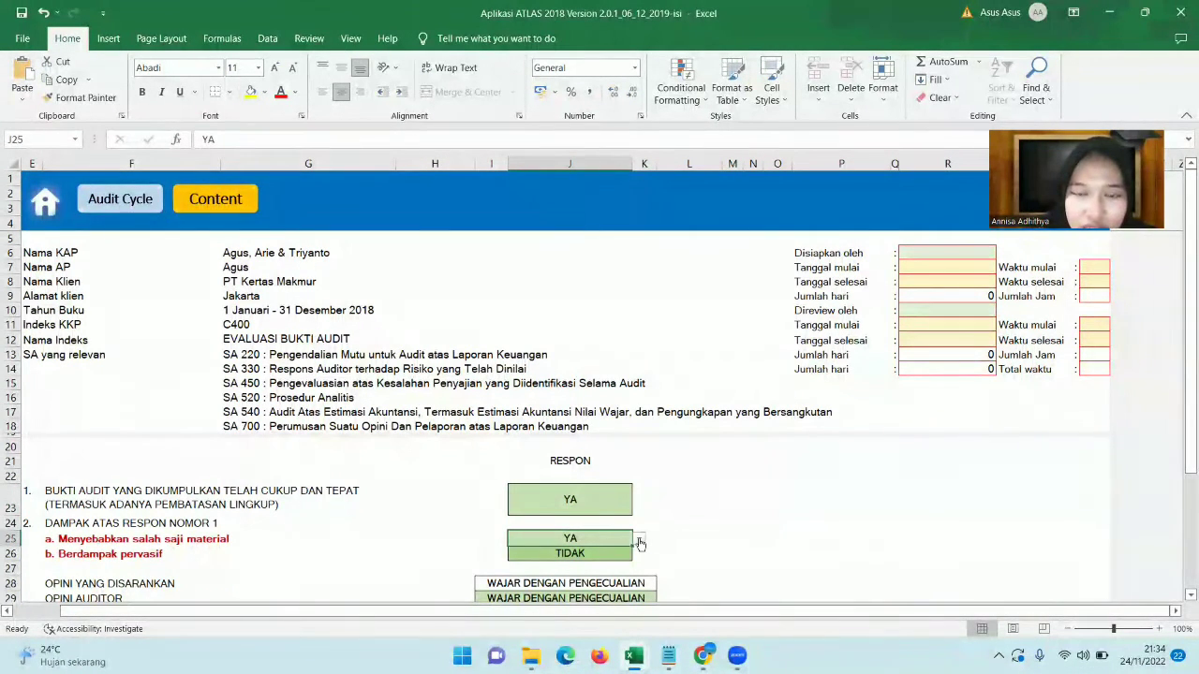
{"action": "left_click", "coordinate": [638, 541]}
{"action": "left_click", "coordinate": [641, 541]}
{"action": "left_click", "coordinate": [612, 552]}
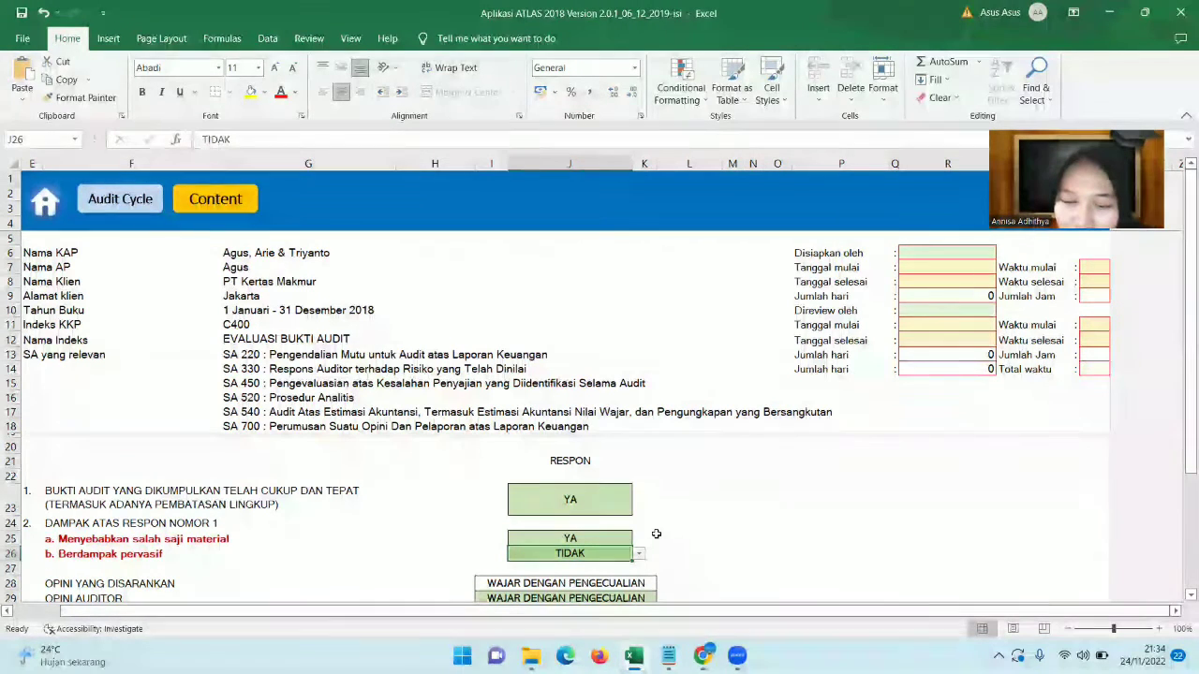
{"action": "left_click", "coordinate": [631, 505]}
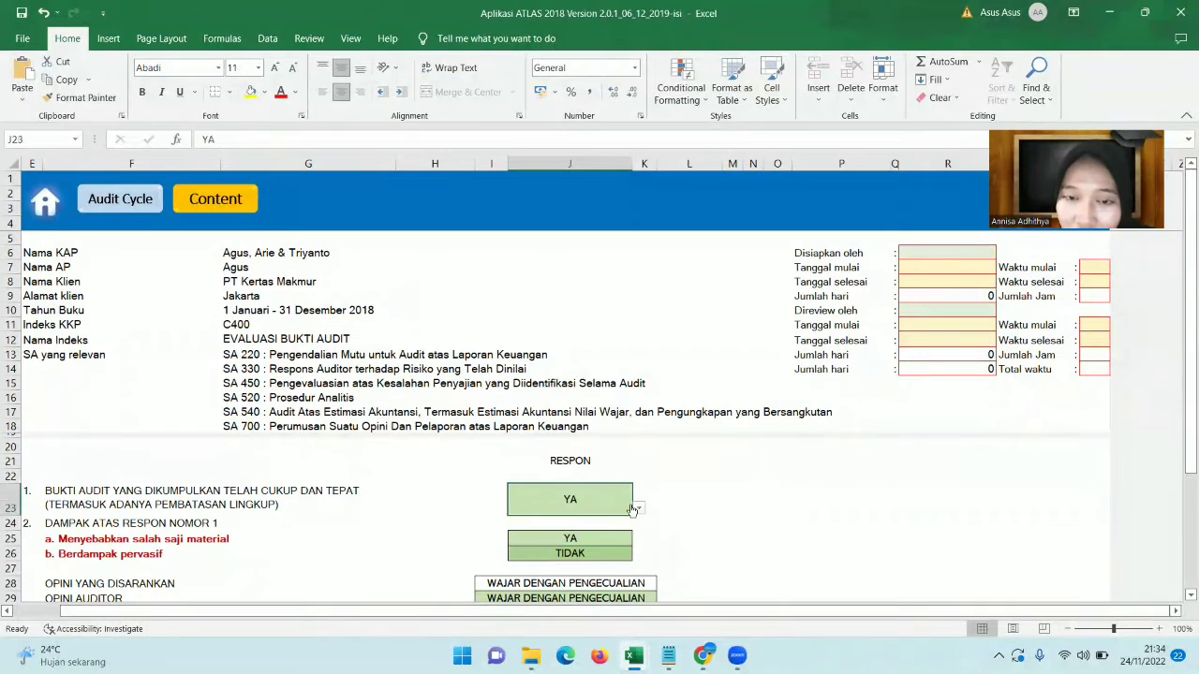
{"action": "left_click", "coordinate": [639, 510]}
{"action": "left_click", "coordinate": [638, 510]}
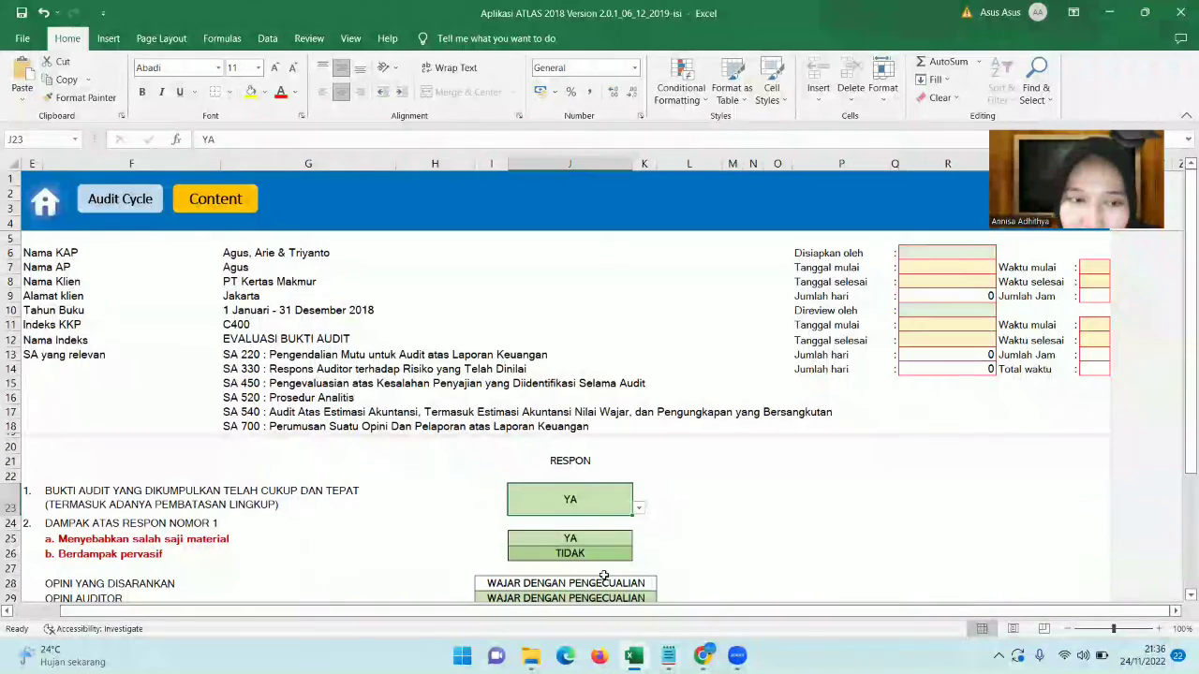
Set the response for 2a Menyebabkan salah saji material in cell J25 to TIDAK and check response 2b
{"action": "left_click", "coordinate": [619, 538]}
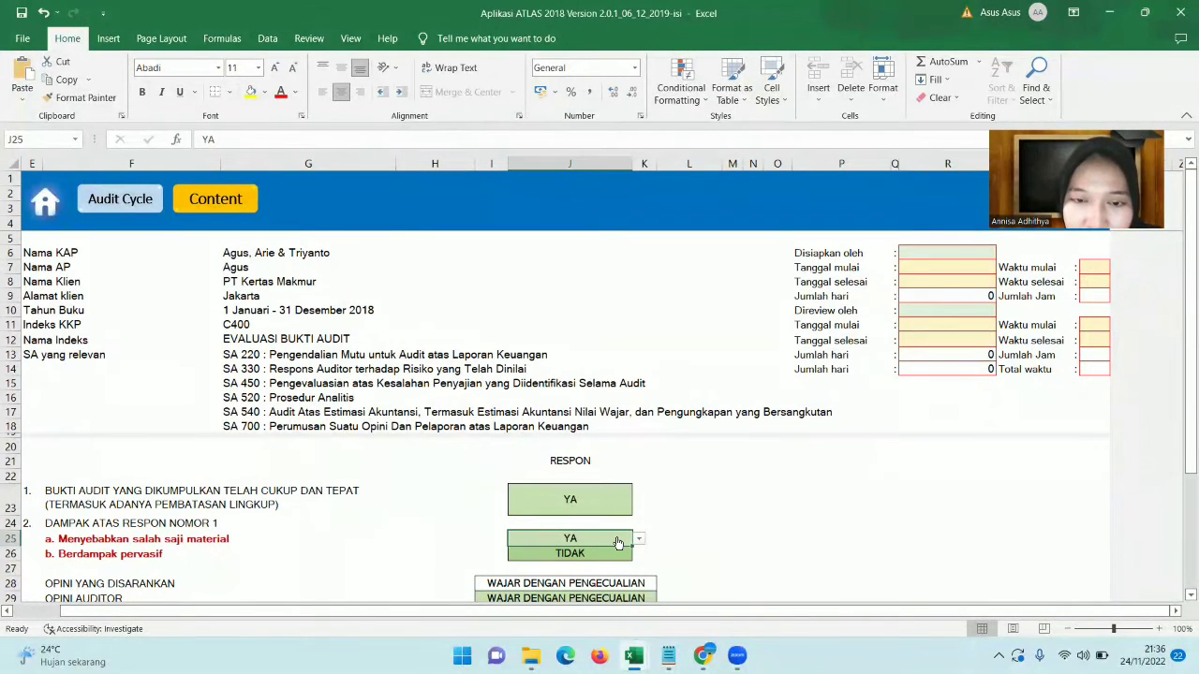
{"action": "left_click", "coordinate": [639, 541]}
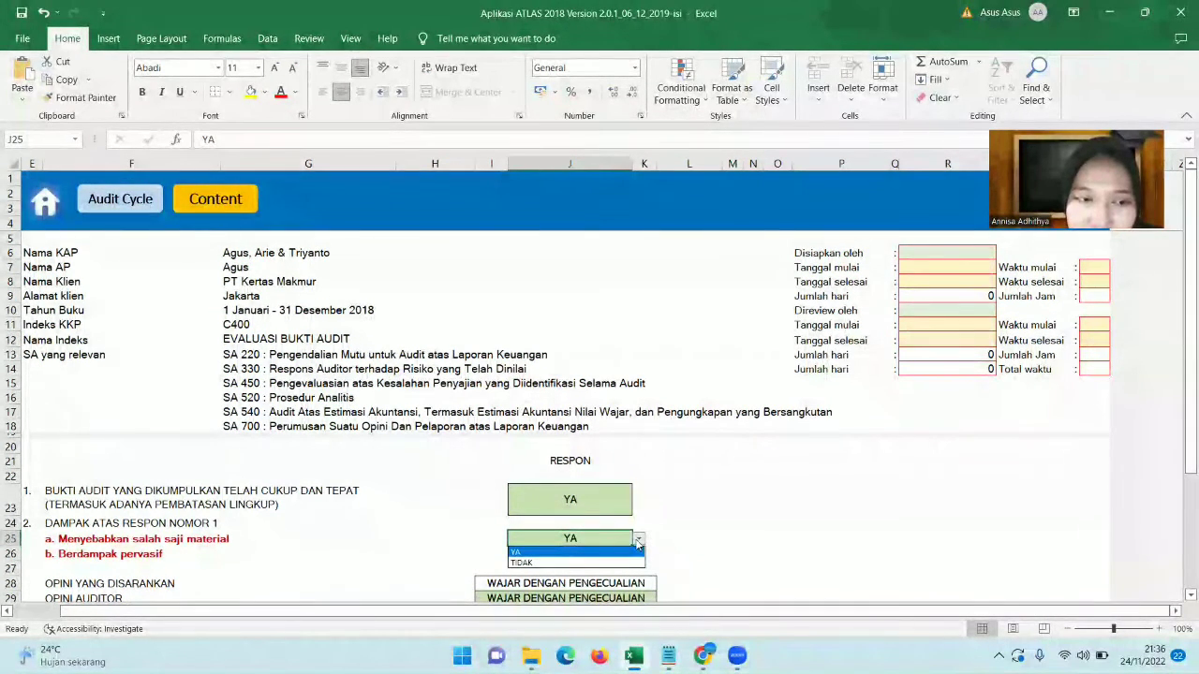
{"action": "left_click", "coordinate": [607, 563]}
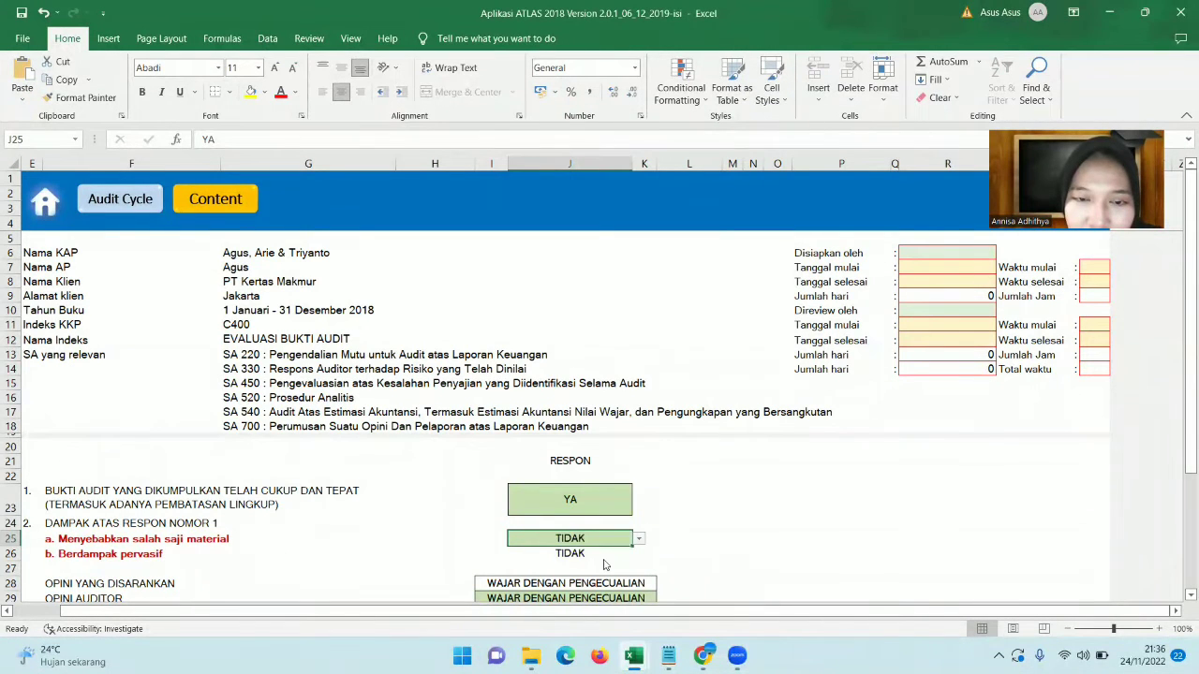
{"action": "left_click", "coordinate": [607, 557]}
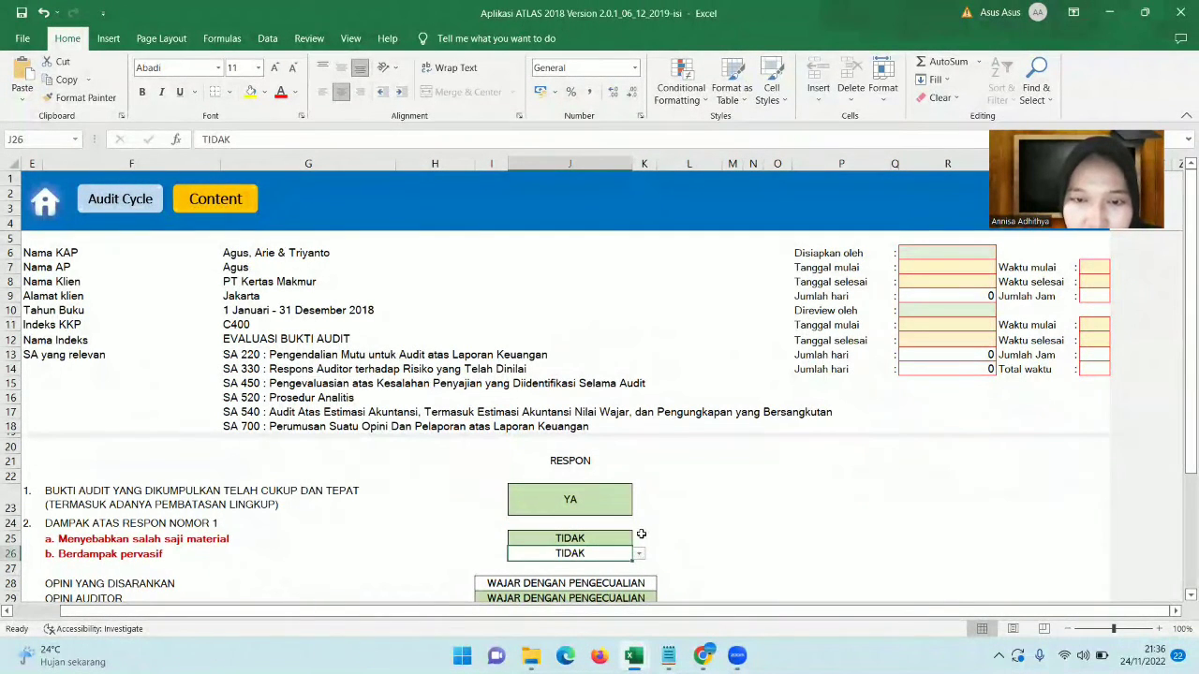
Set the 2a response in cell J25 back to YA and select the Berdampak pervasif response
{"action": "left_click", "coordinate": [625, 538]}
{"action": "left_click", "coordinate": [638, 539]}
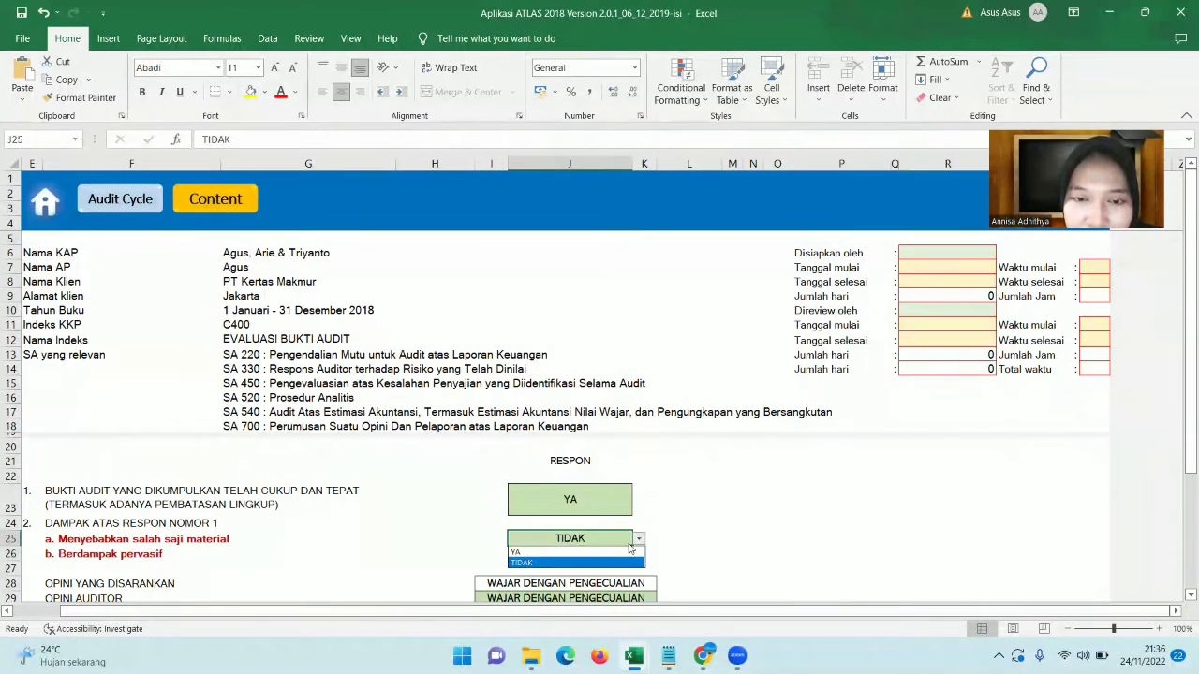
{"action": "left_click", "coordinate": [599, 554]}
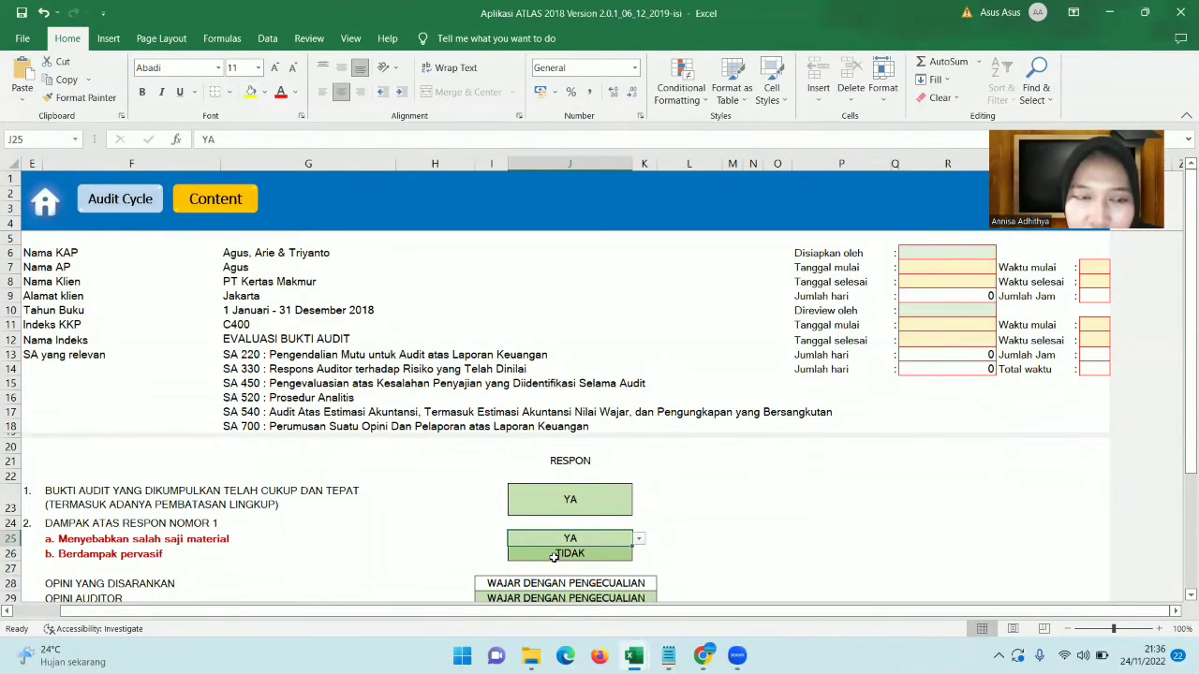
{"action": "left_click", "coordinate": [588, 562]}
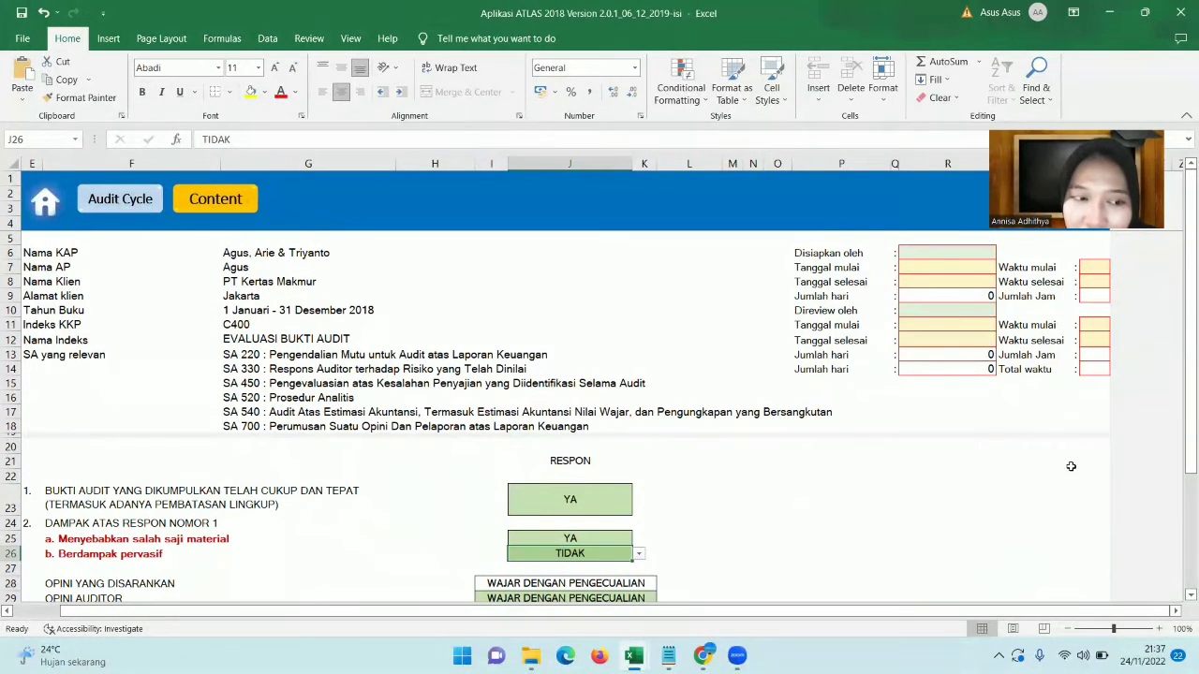
Try WAJAR TANPA PENGECUALIAN as the Opini Auditor in cell I29, and switch it back to WAJAR DENGAN PENGECUALIAN
{"action": "left_click_drag", "start_coordinate": [1183, 417], "coordinate": [1183, 478]}
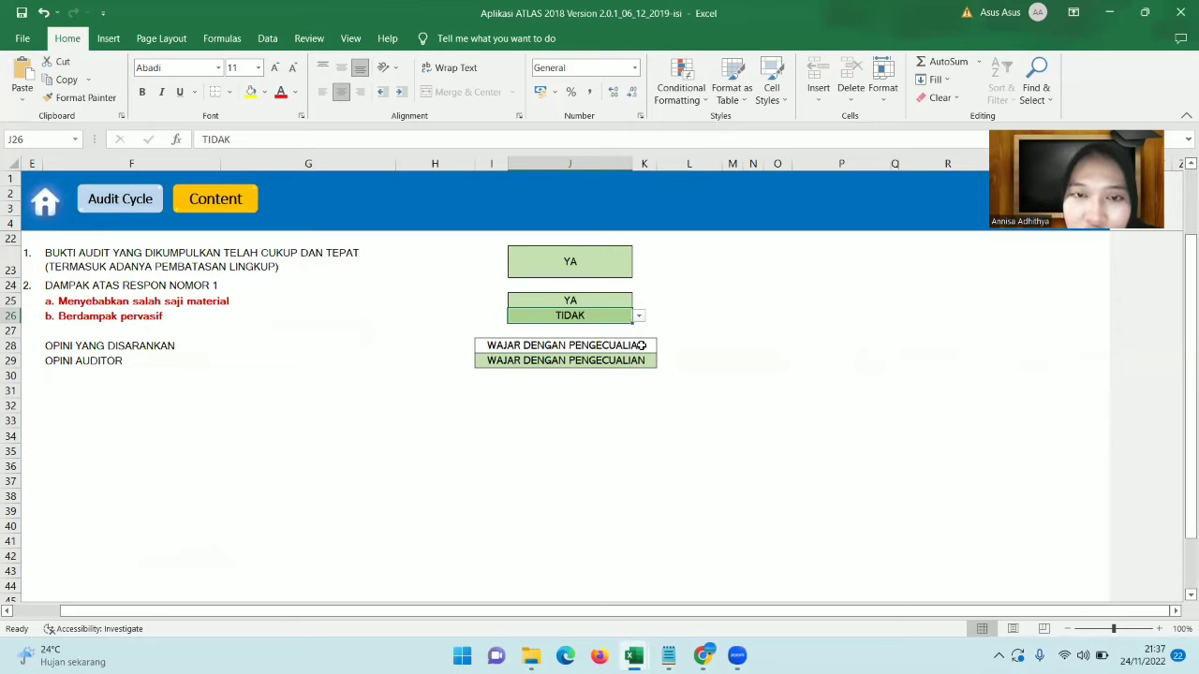
{"action": "left_click", "coordinate": [611, 361]}
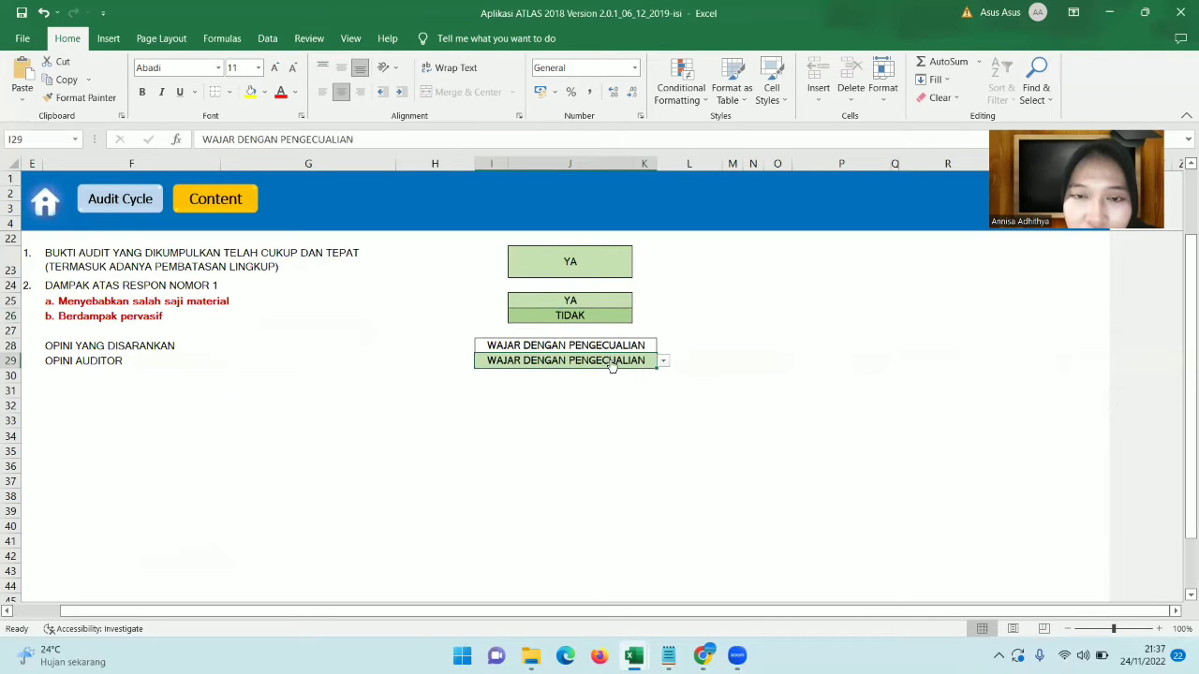
{"action": "left_click", "coordinate": [663, 363]}
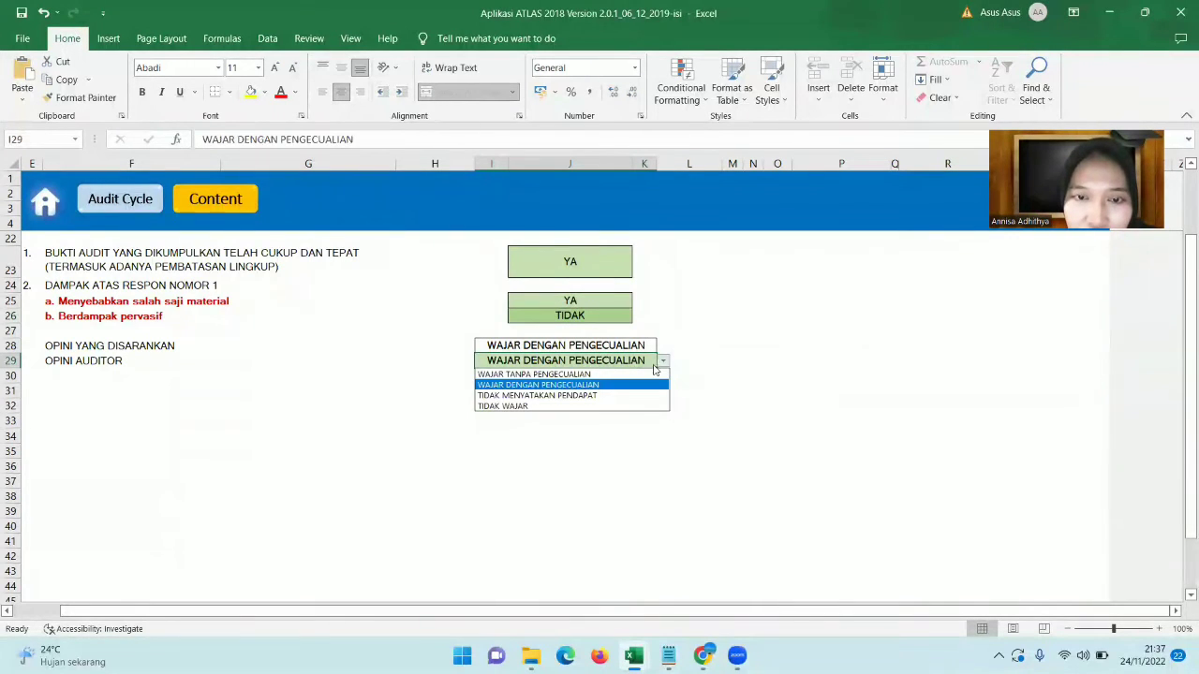
{"action": "left_click", "coordinate": [624, 375]}
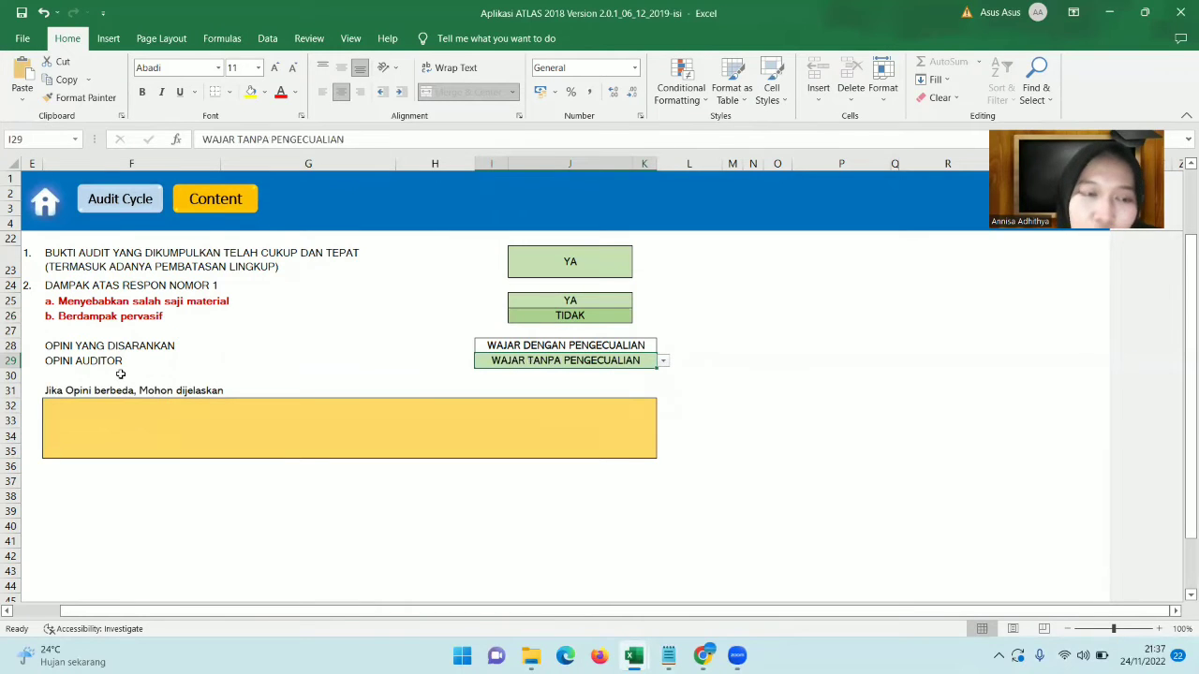
{"action": "left_click", "coordinate": [664, 364]}
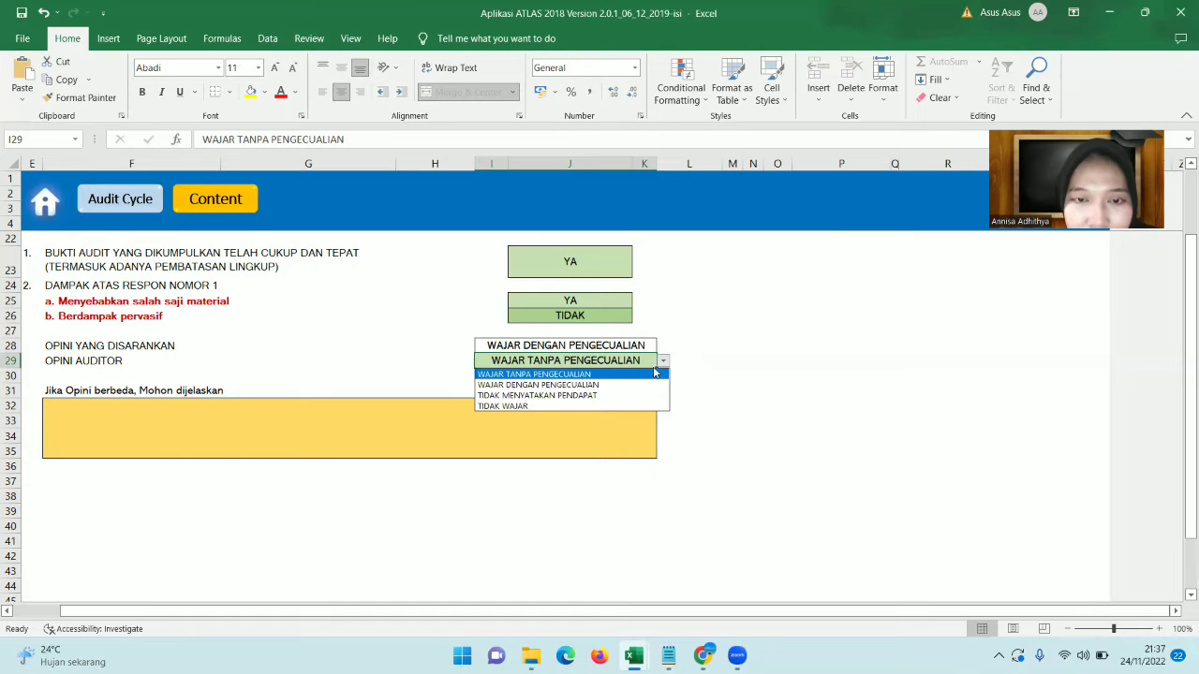
{"action": "left_click", "coordinate": [622, 385]}
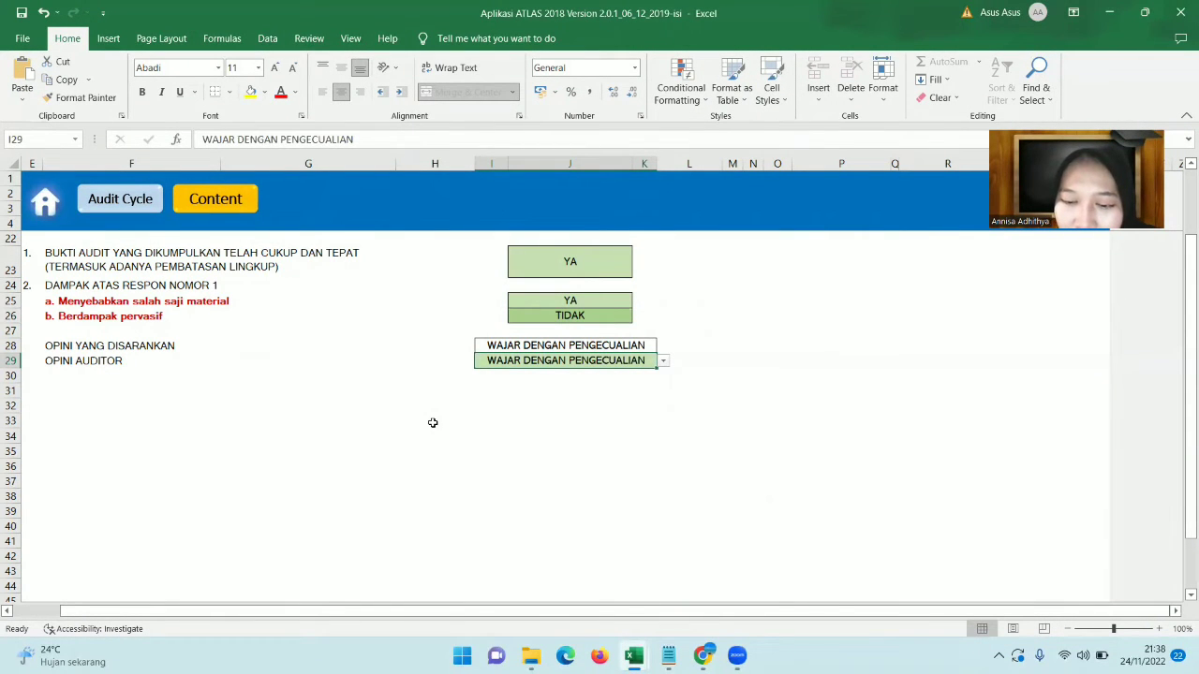
Switch the Simpulan in cell F50 to Evaluasi bukti tidak memadai and back to Evaluasi bukti telah memadai, twice
{"action": "left_click_drag", "start_coordinate": [1182, 483], "coordinate": [1182, 525]}
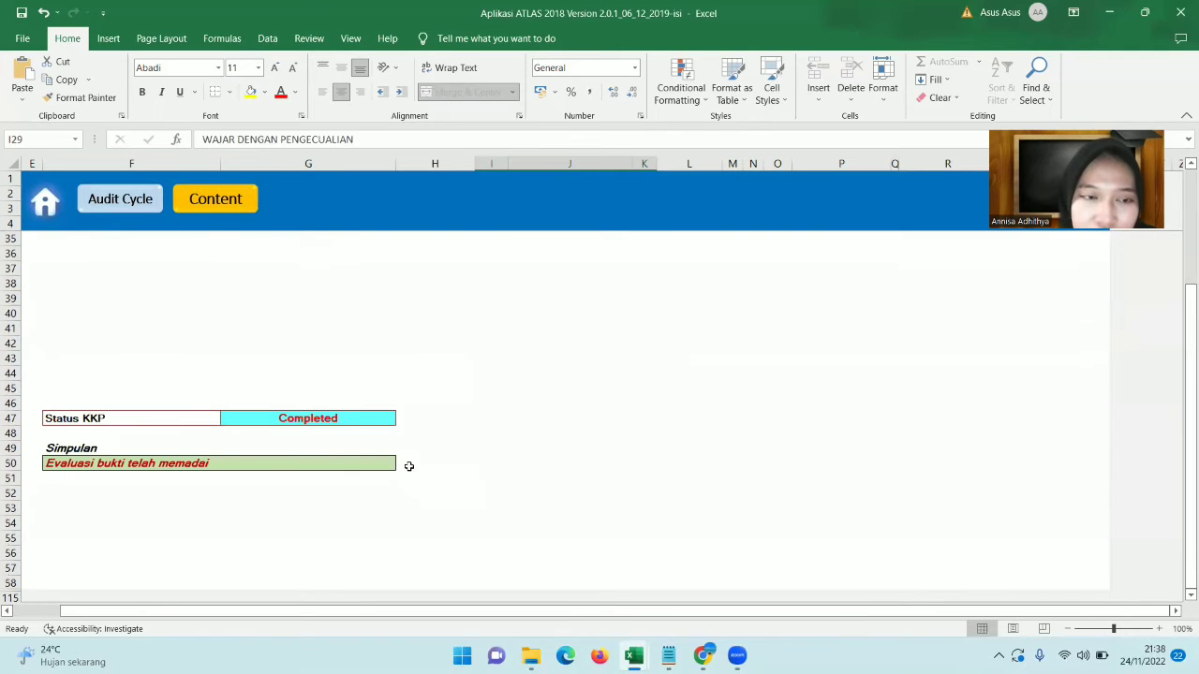
{"action": "left_click", "coordinate": [356, 463]}
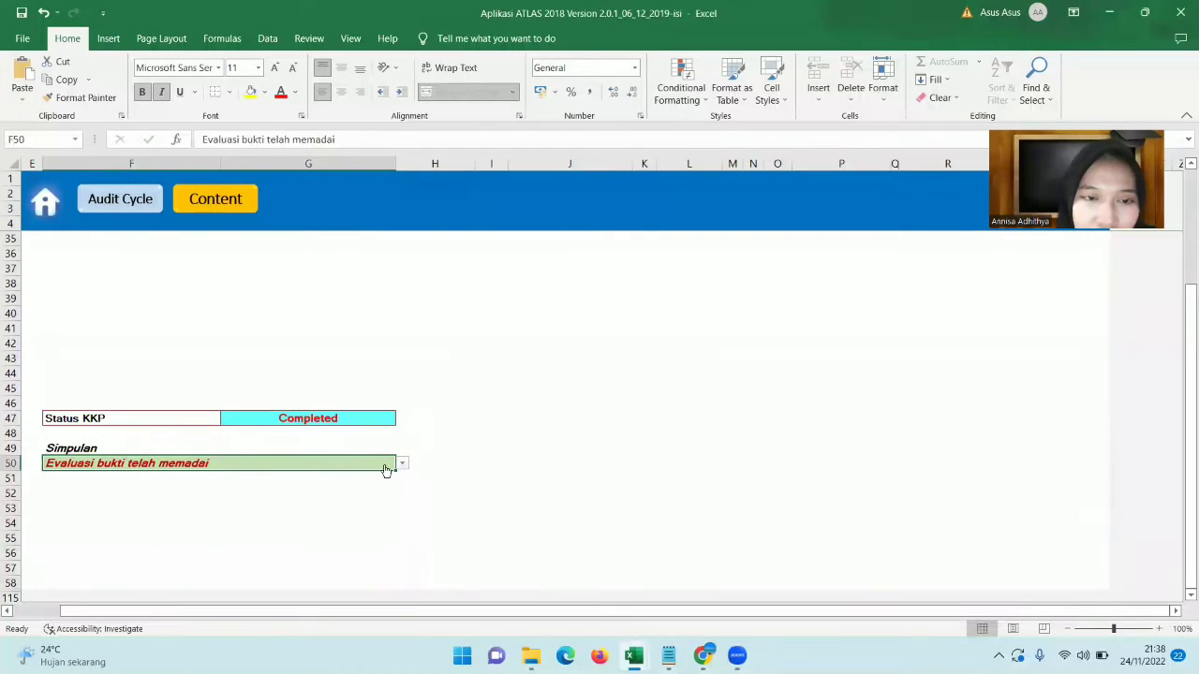
{"action": "left_click", "coordinate": [403, 465]}
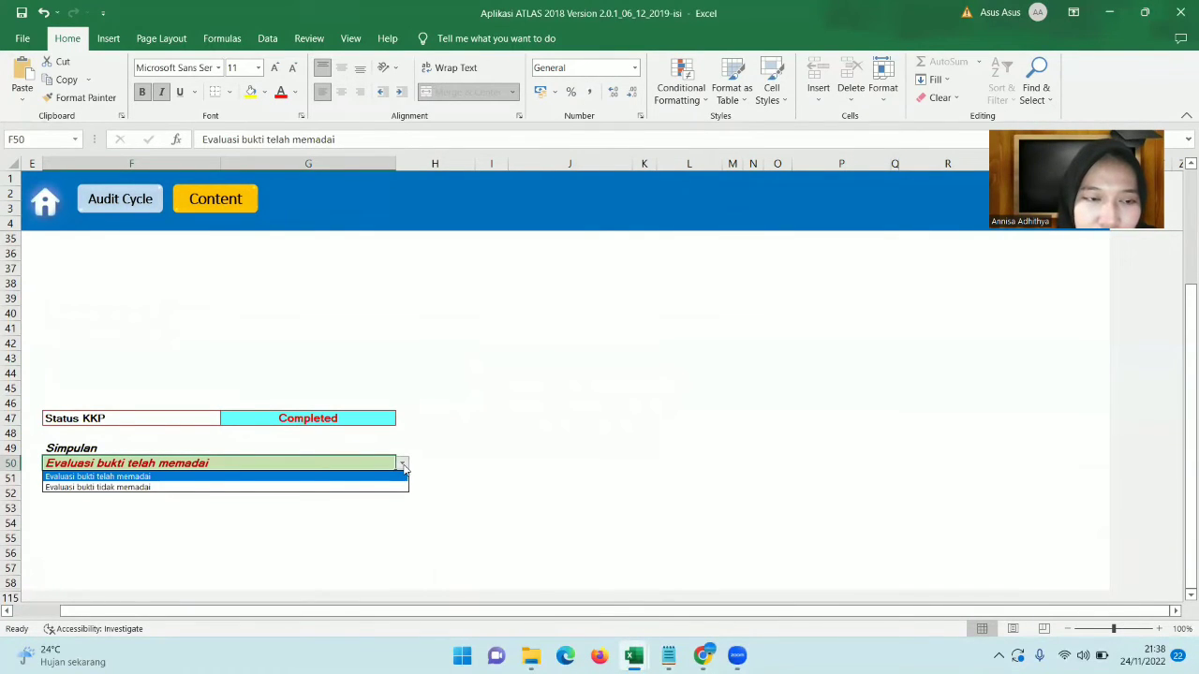
{"action": "left_click", "coordinate": [354, 488]}
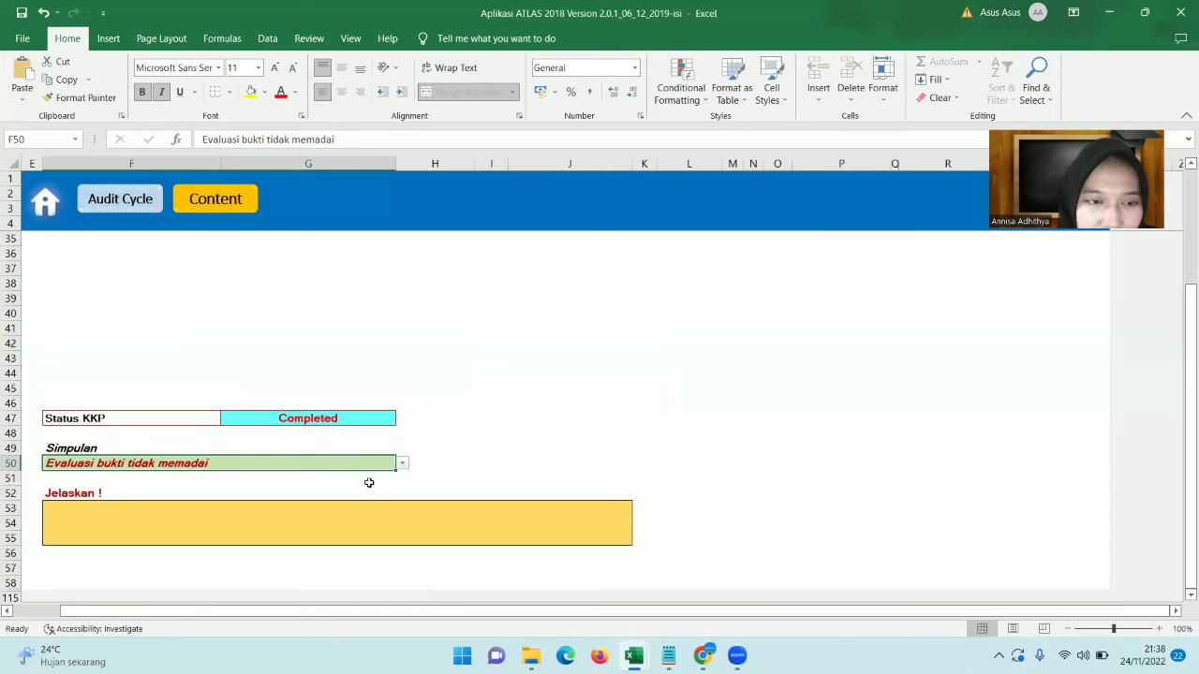
{"action": "left_click", "coordinate": [402, 465]}
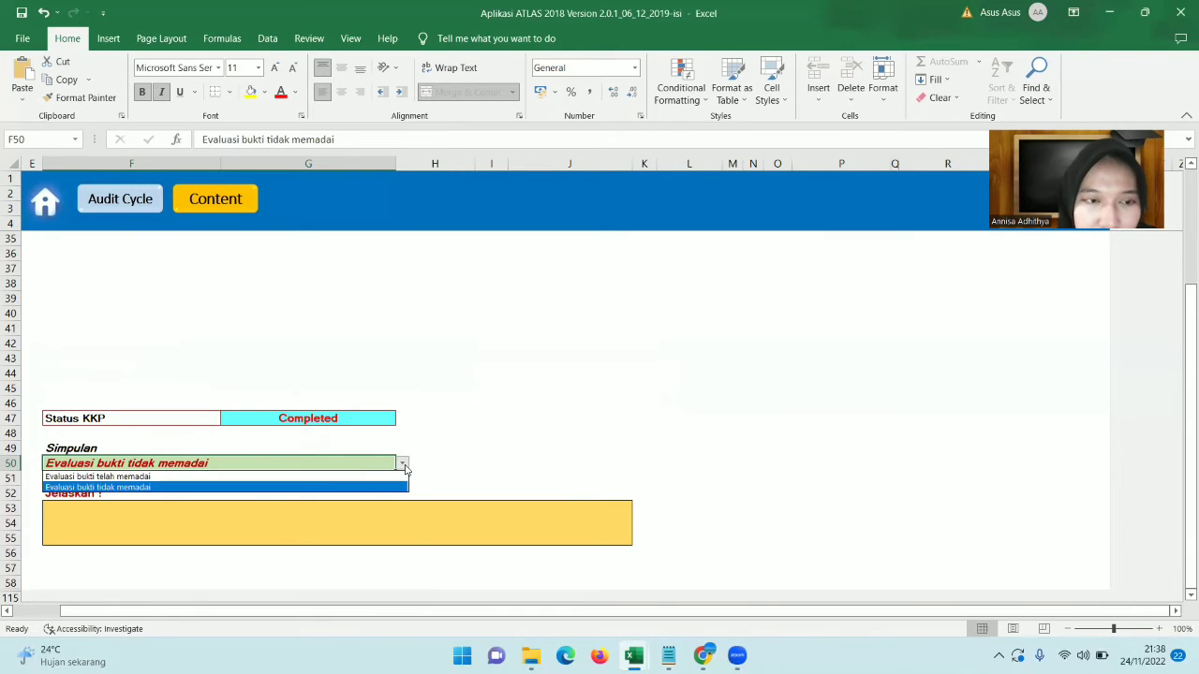
{"action": "left_click", "coordinate": [350, 477]}
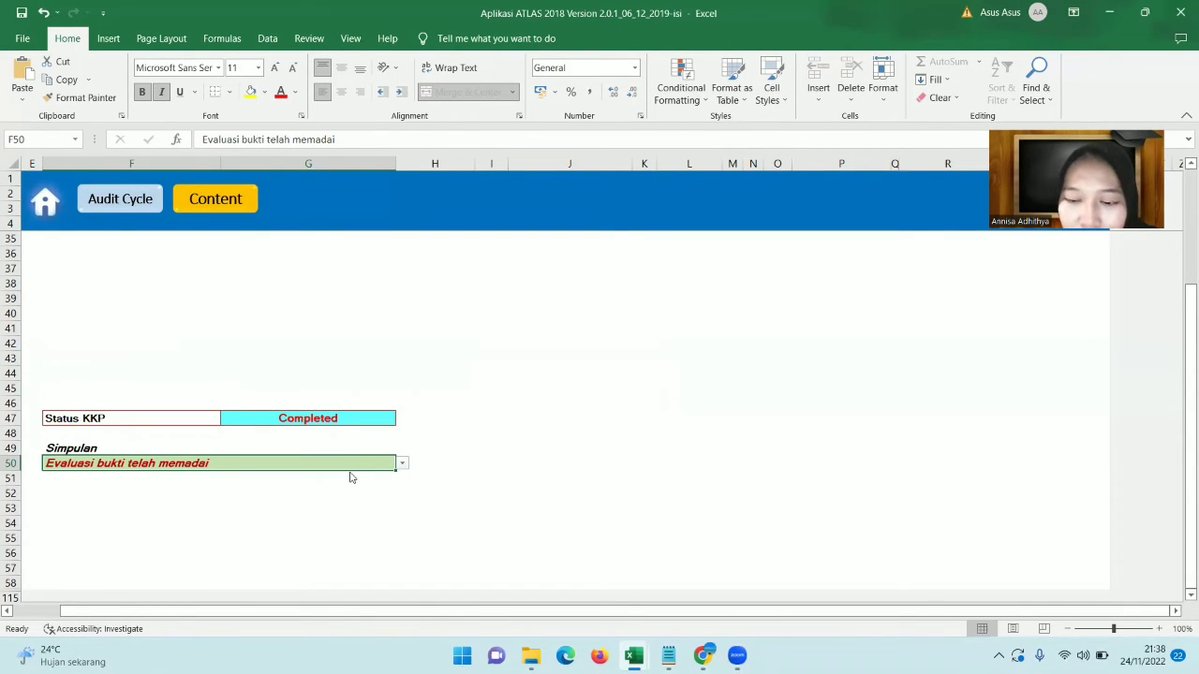
{"action": "left_click", "coordinate": [403, 464]}
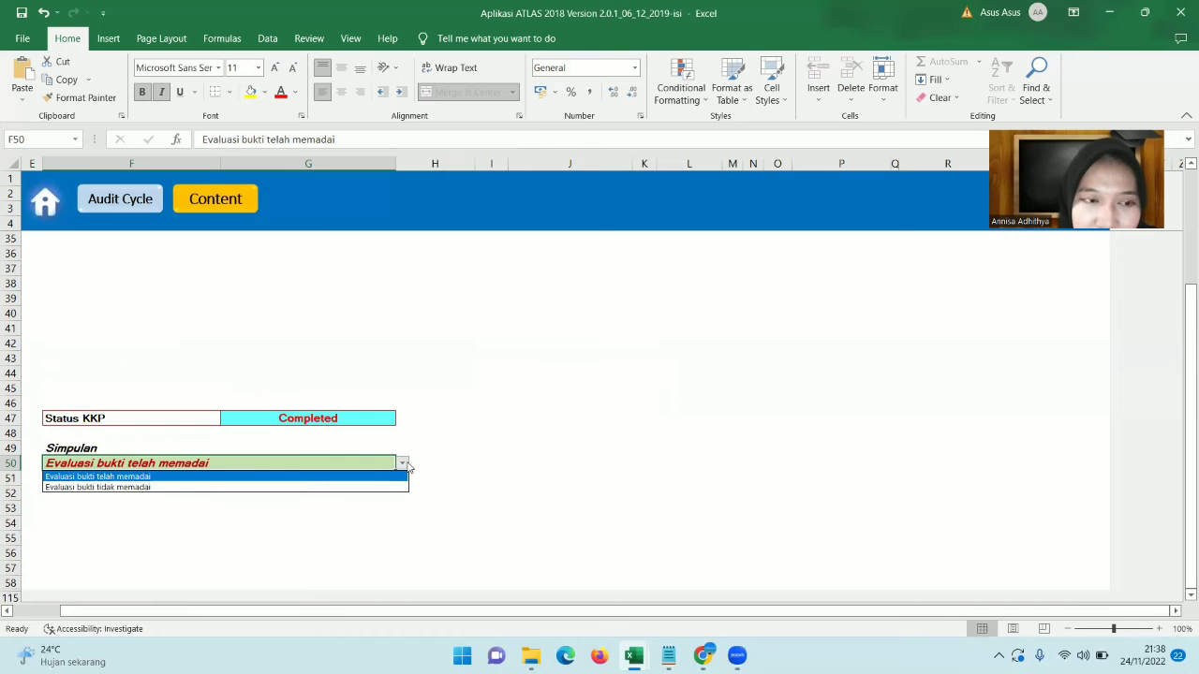
{"action": "left_click", "coordinate": [275, 487]}
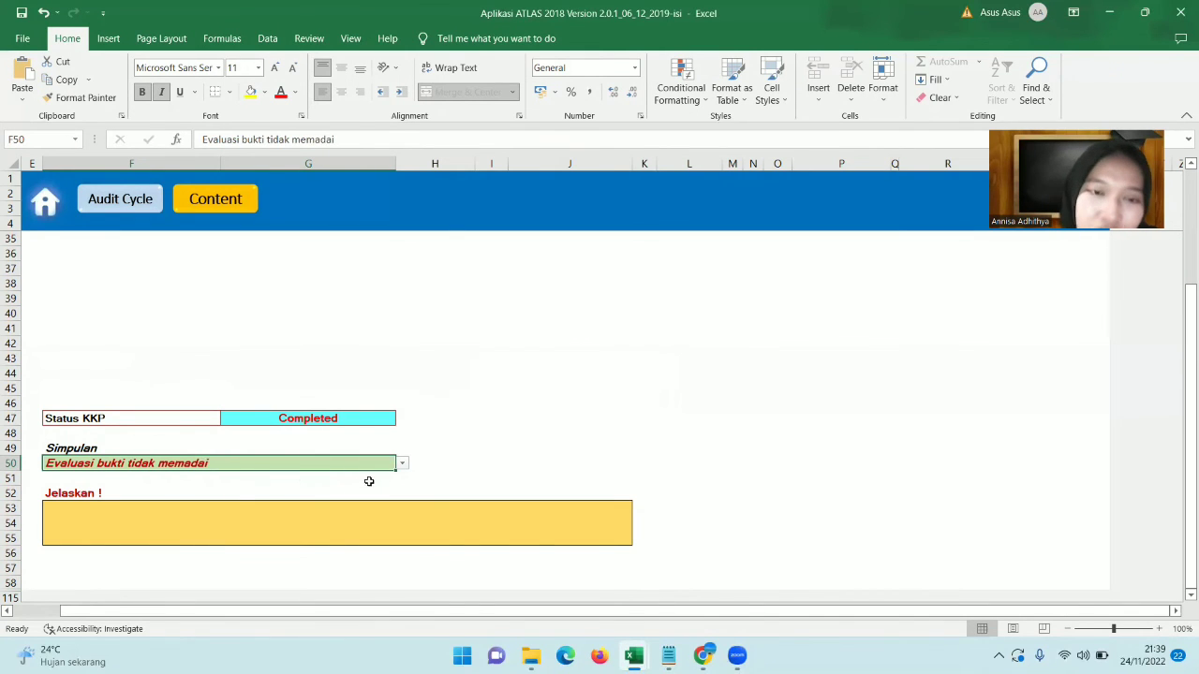
{"action": "left_click", "coordinate": [401, 465]}
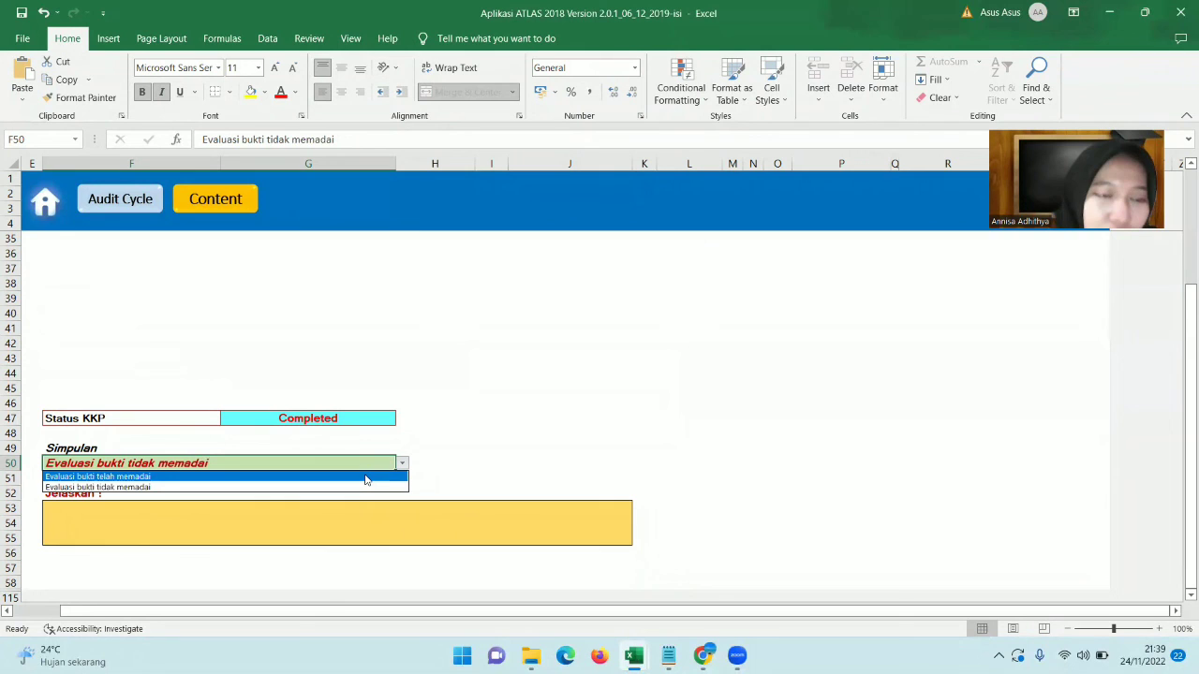
{"action": "left_click", "coordinate": [366, 477]}
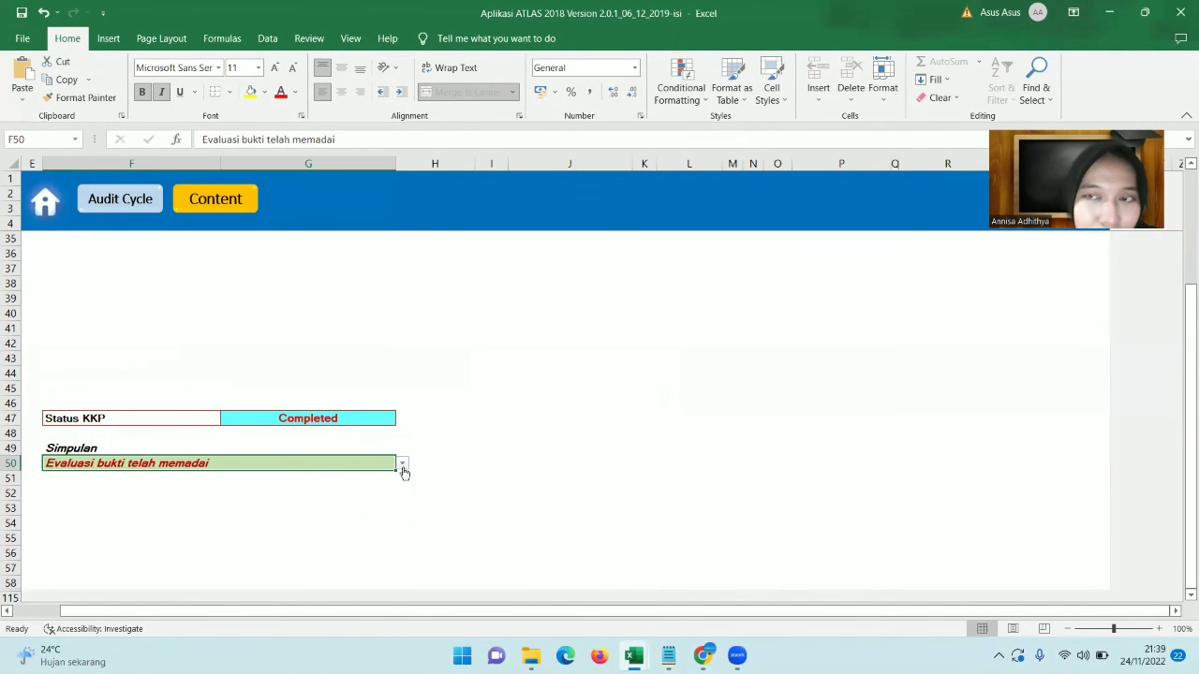